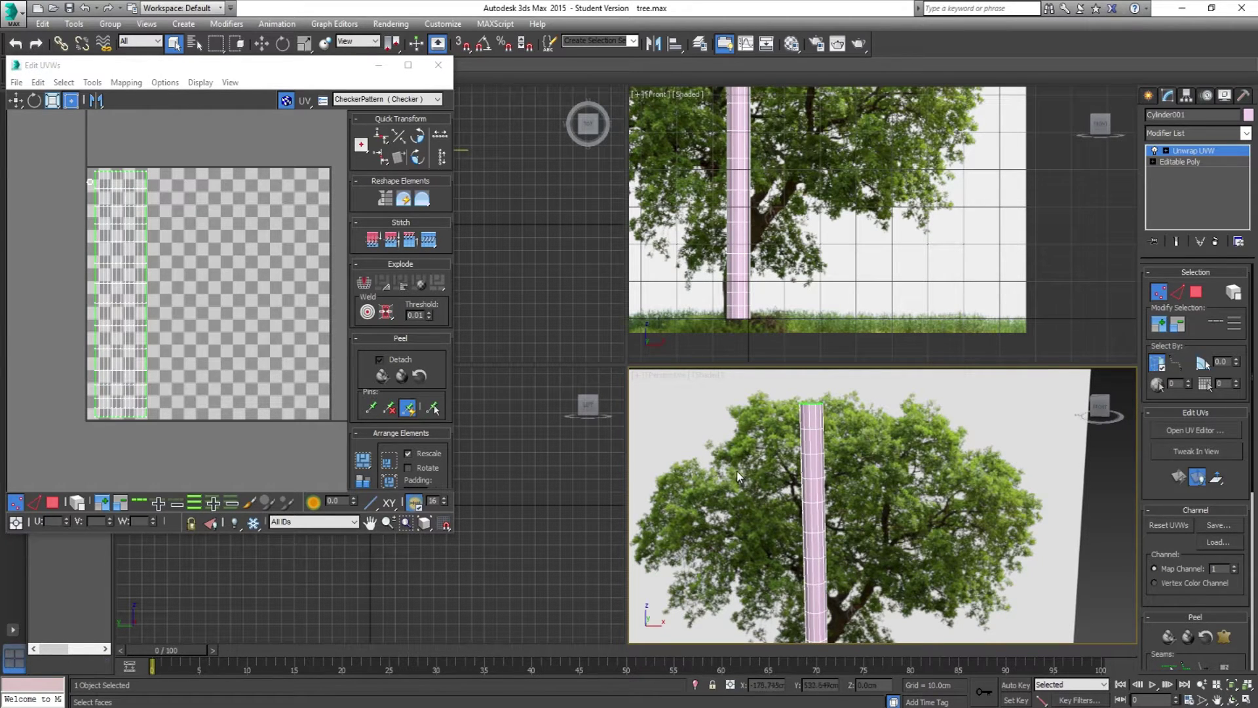
# Close the Edit UVWs window
pyautogui.click(340, 315)
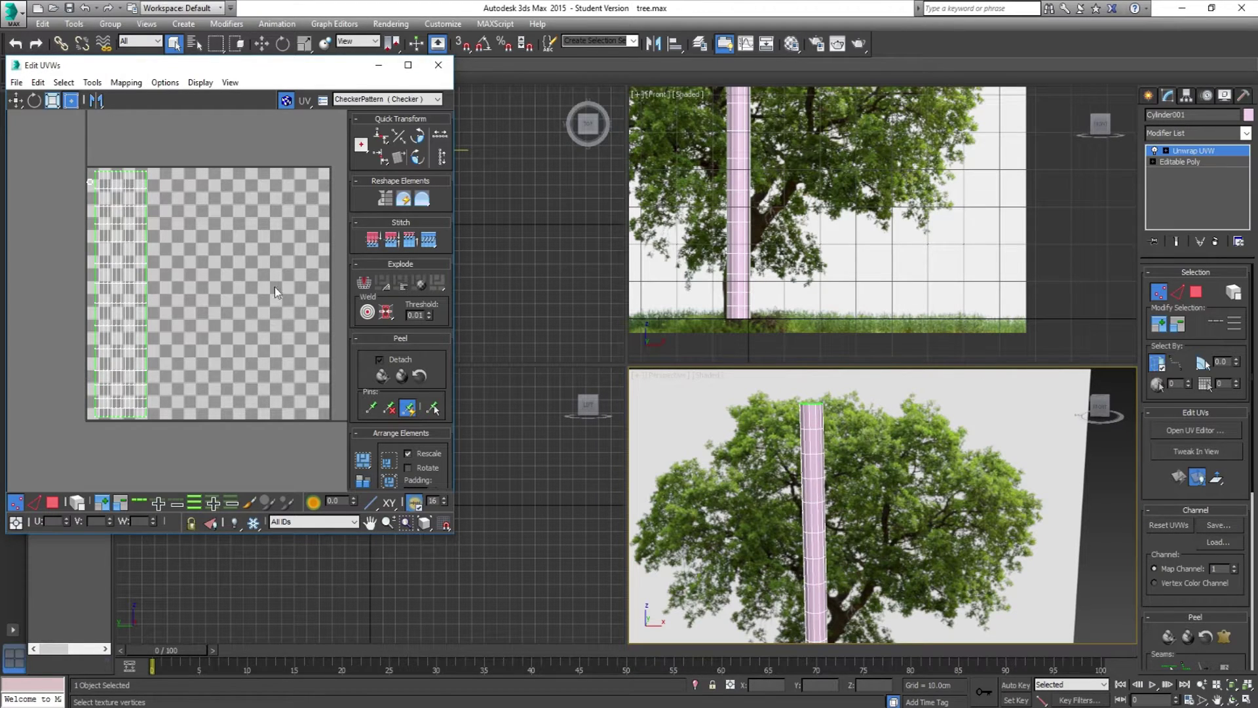
pyautogui.click(438, 65)
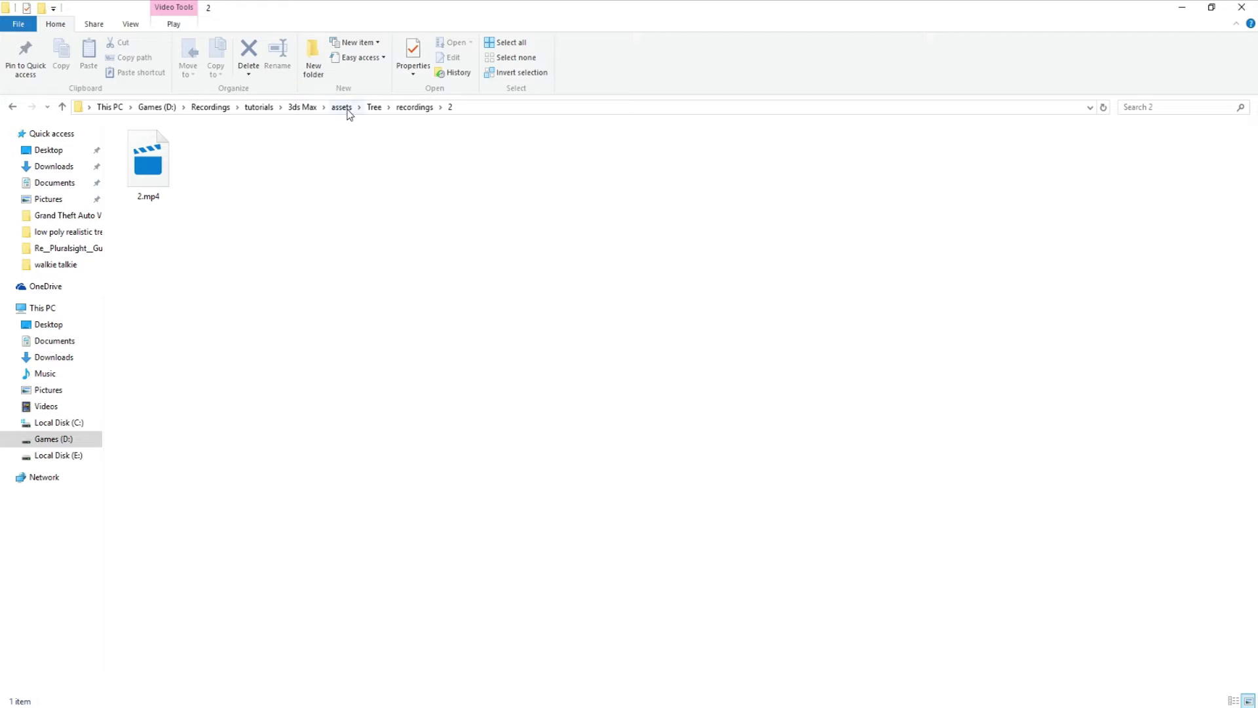
# Open BarkDecidious0109_S.jpg from the Tree assets folder in Photoshop, alongside the tree UV map document
pyautogui.click(346, 110)
pyautogui.doubleClick(149, 193)
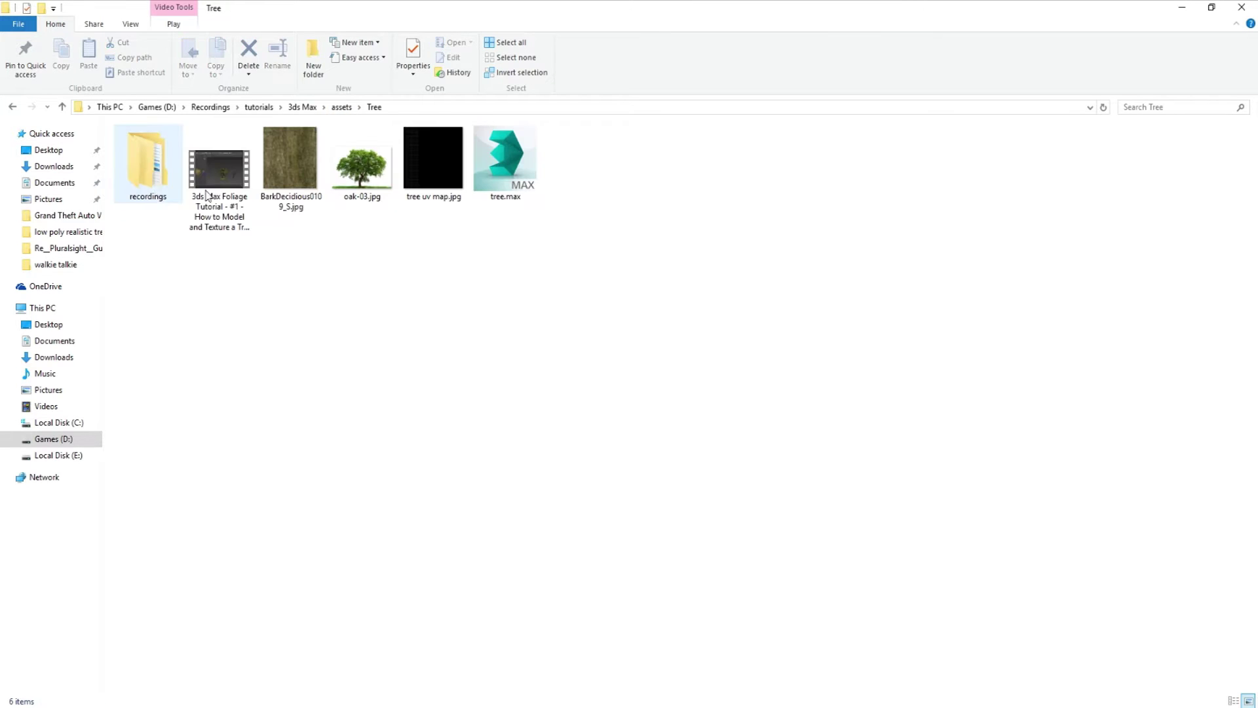
pyautogui.click(321, 171)
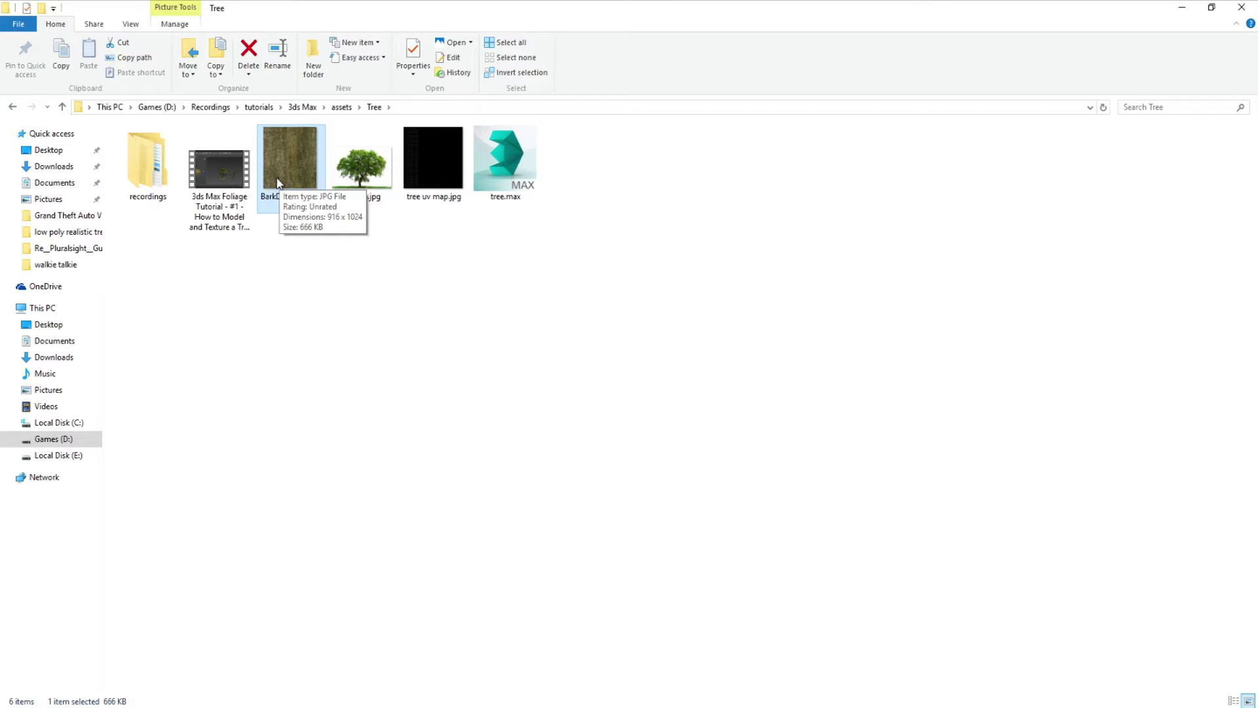
pyautogui.moveTo(656, 455); pyautogui.dragTo(574, 644)
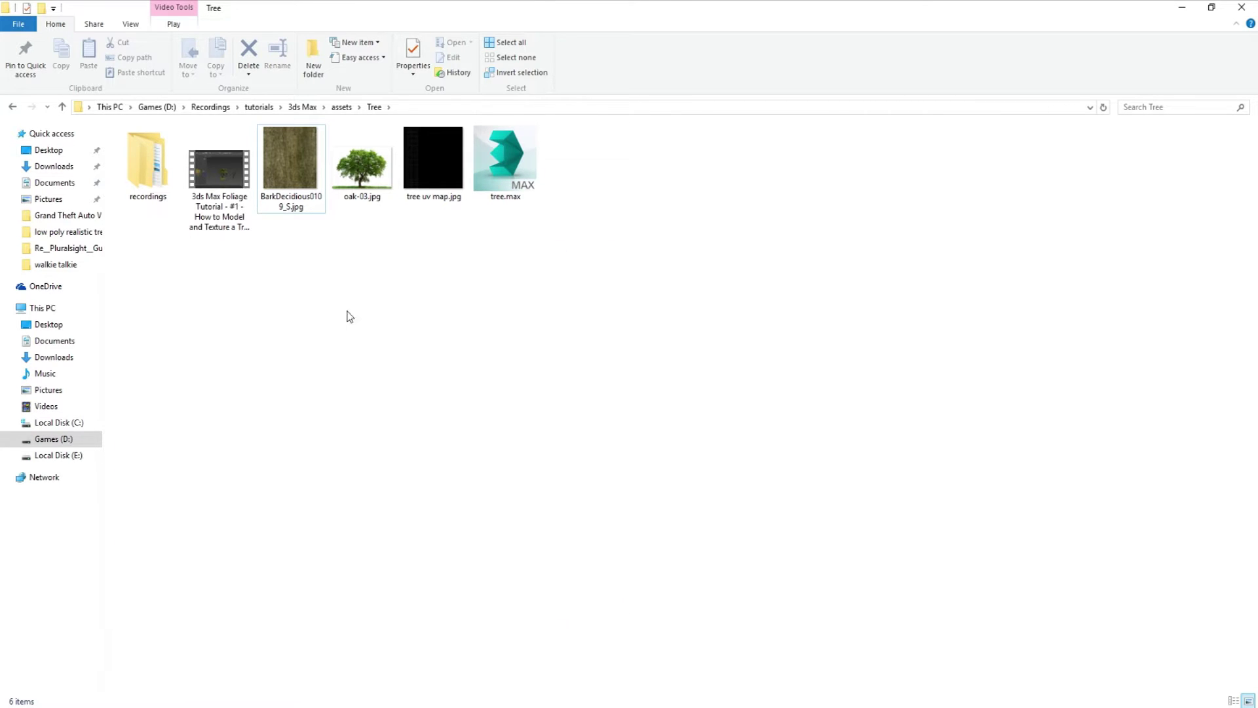
pyautogui.click(273, 199)
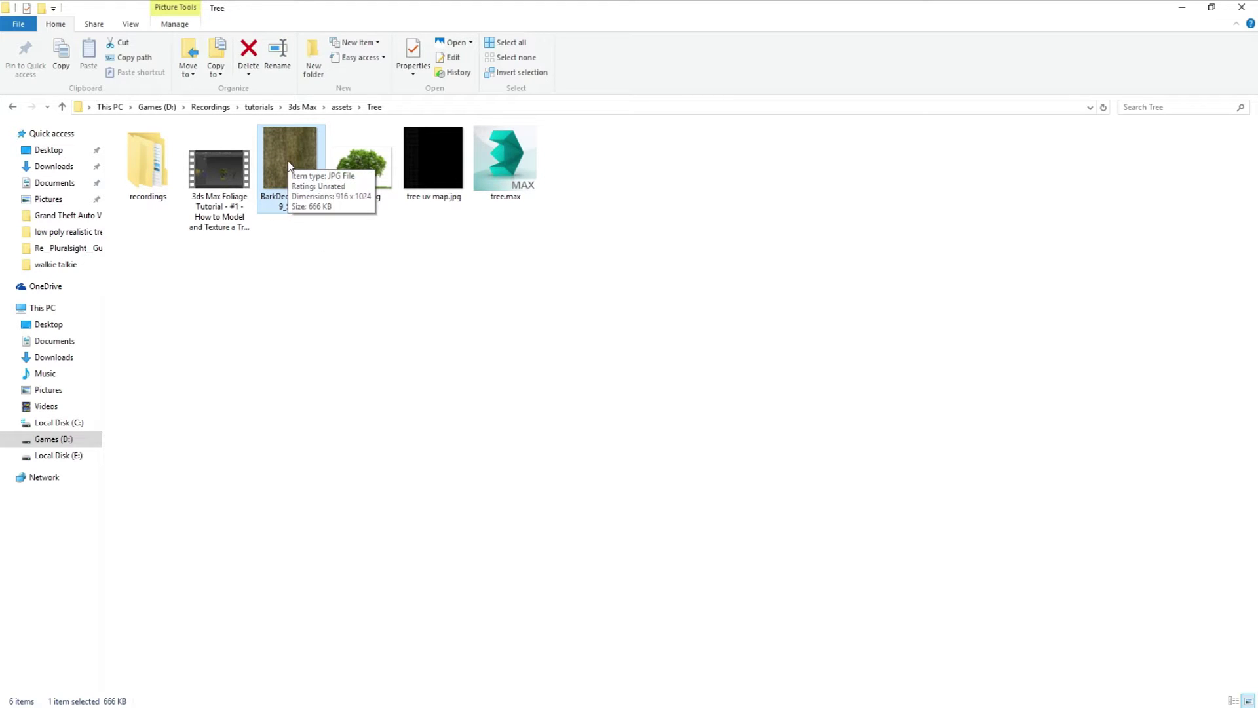
pyautogui.moveTo(289, 165); pyautogui.dragTo(246, 47)
pyautogui.hotkey('alt', 'Tab')
pyautogui.moveTo(284, 145); pyautogui.dragTo(213, 50)
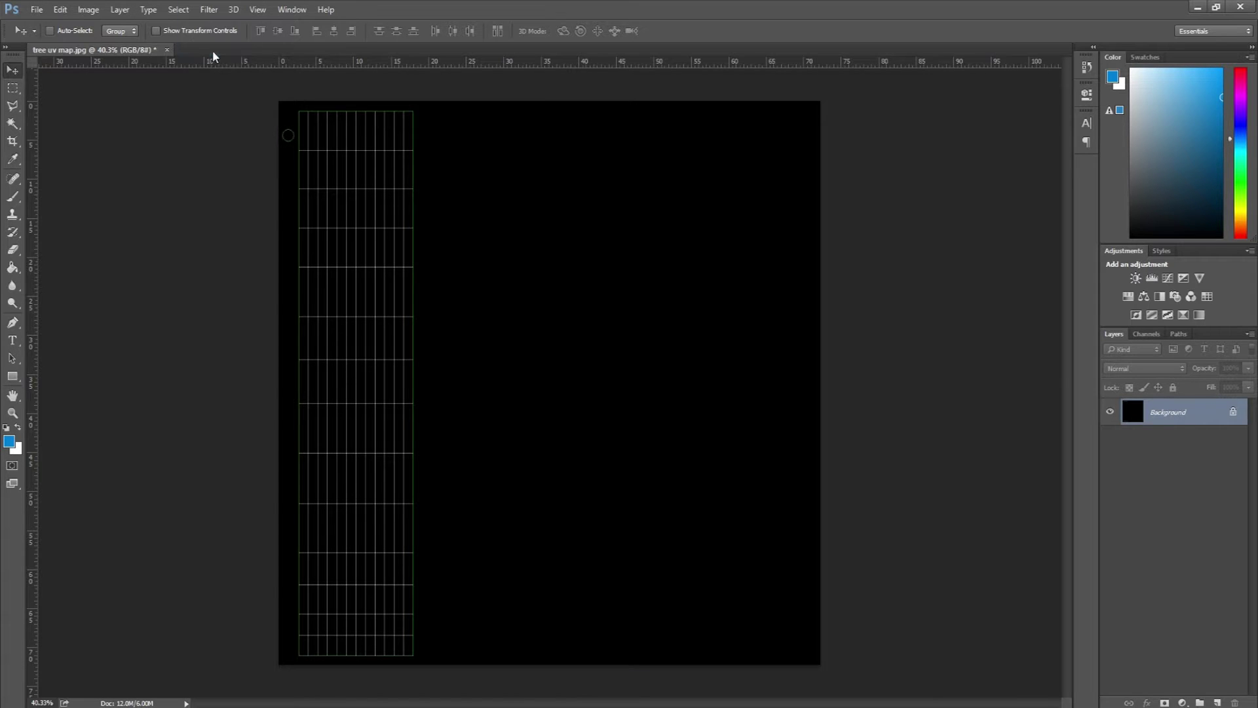
# Copy the entire bark image into the tree UV map document as a new layer and hide the rulers
pyautogui.hotkey('ctrl', 'a')
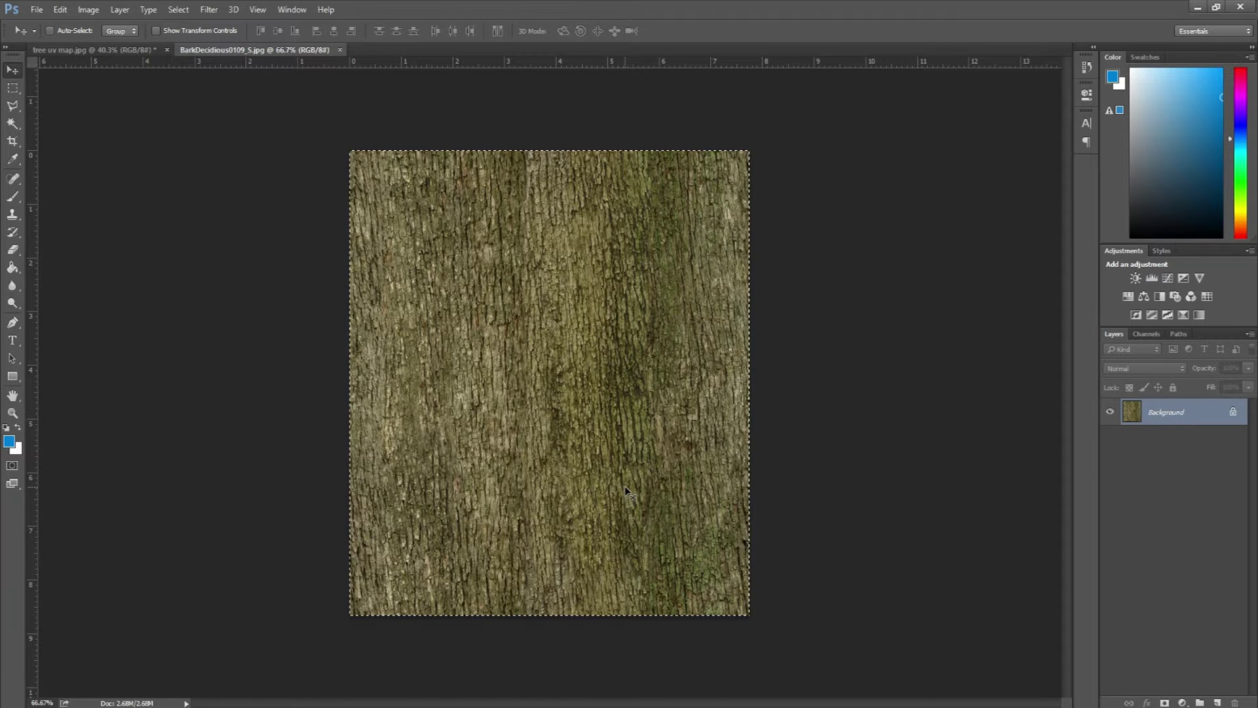
pyautogui.click(123, 52)
pyautogui.hotkey('ctrl', 'v')
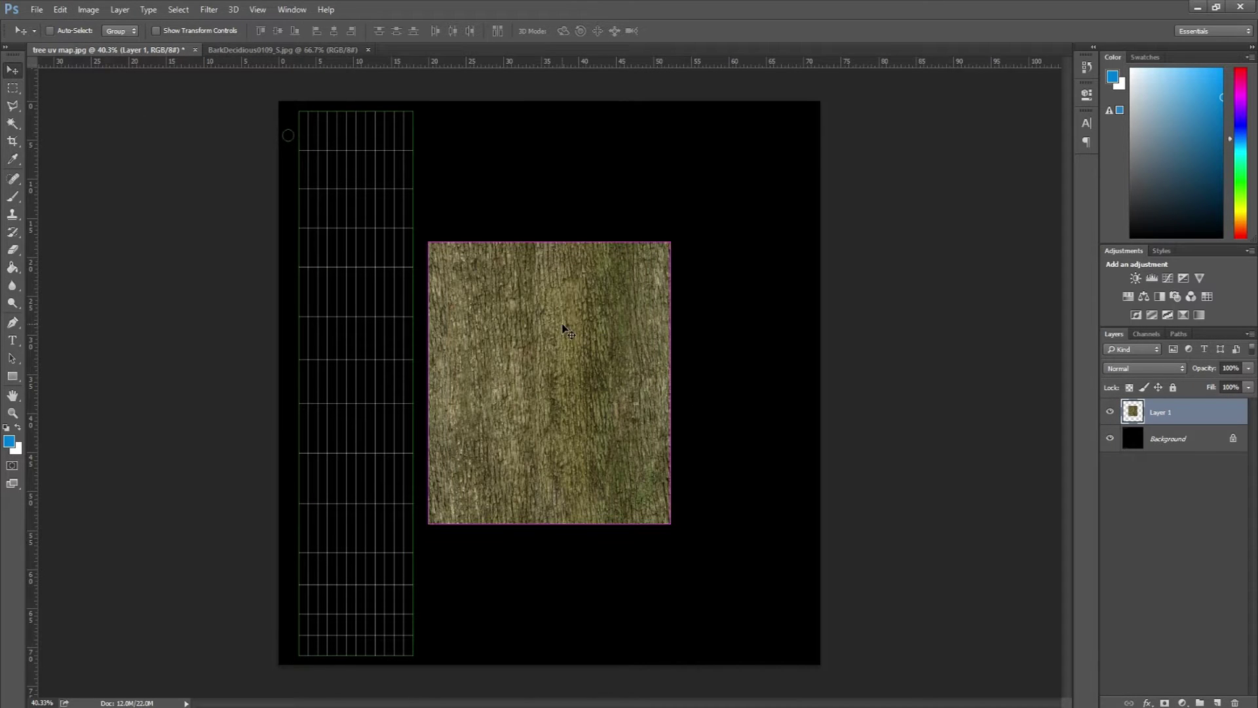
pyautogui.hotkey('ctrl', 'r')
# Move the bark layer over the upper part of the UV strip, lined up with the strip's left edge
pyautogui.moveTo(580, 398); pyautogui.dragTo(409, 235)
pyautogui.scroll(2, 446, 270)
pyautogui.scroll(3, 410, 233)
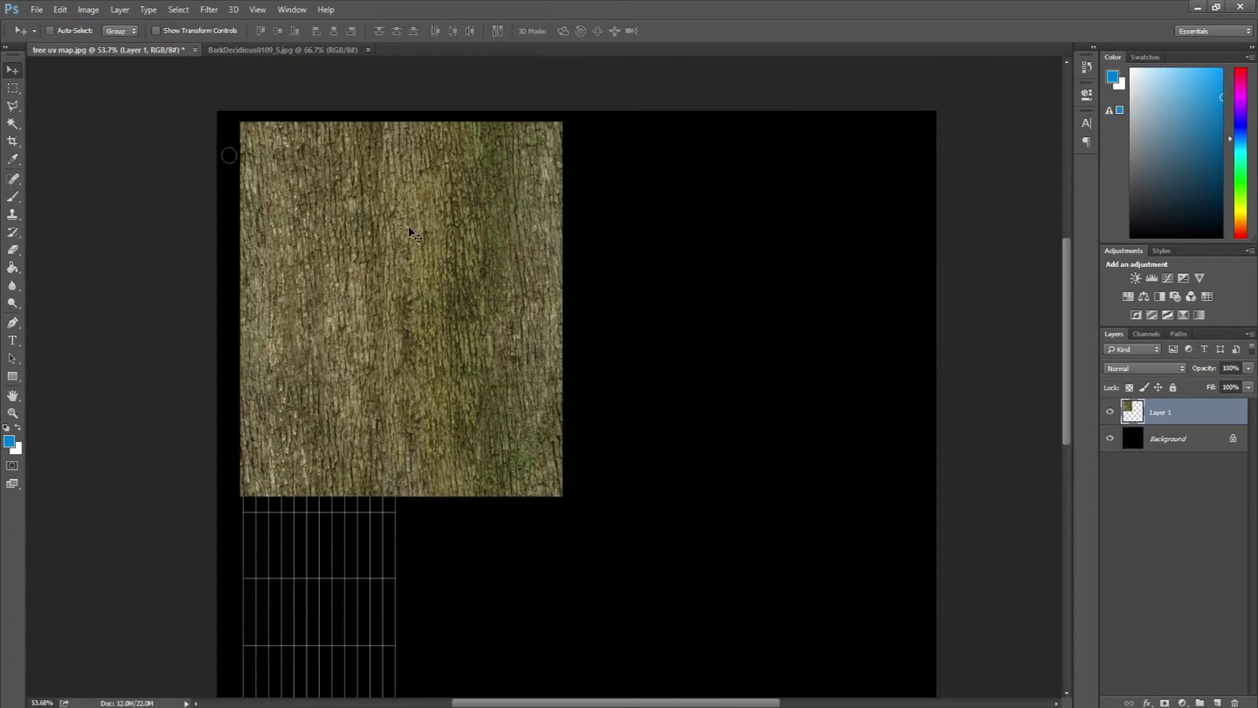
pyautogui.moveTo(401, 286); pyautogui.dragTo(403, 292)
pyautogui.scroll(-3, 403, 293)
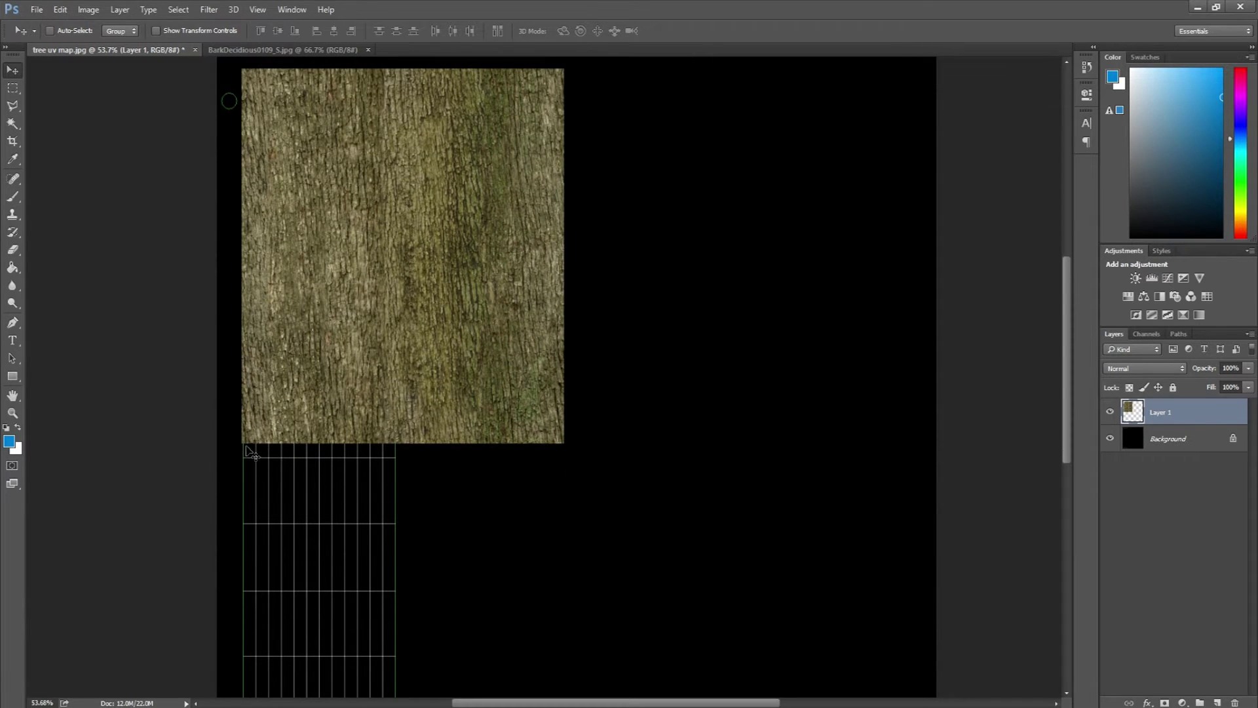
pyautogui.scroll(5, 246, 443)
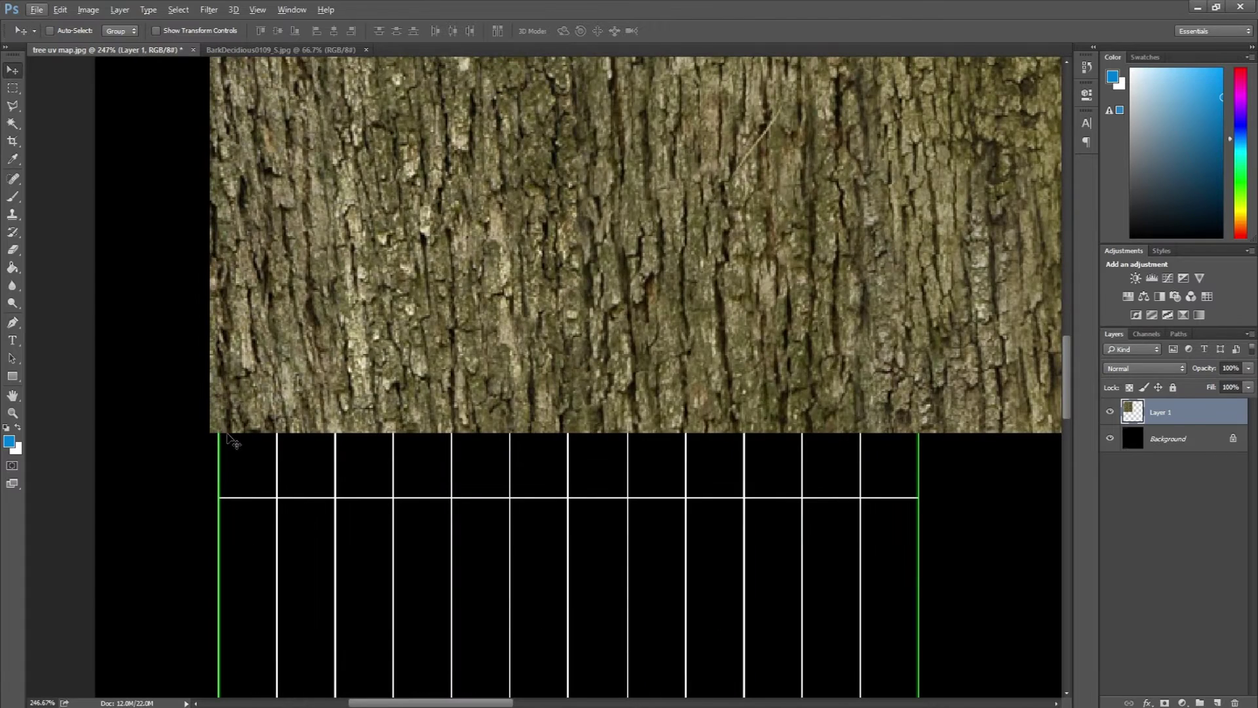
pyautogui.scroll(2, 270, 492)
pyautogui.scroll(-6, 244, 472)
pyautogui.scroll(-3, 237, 373)
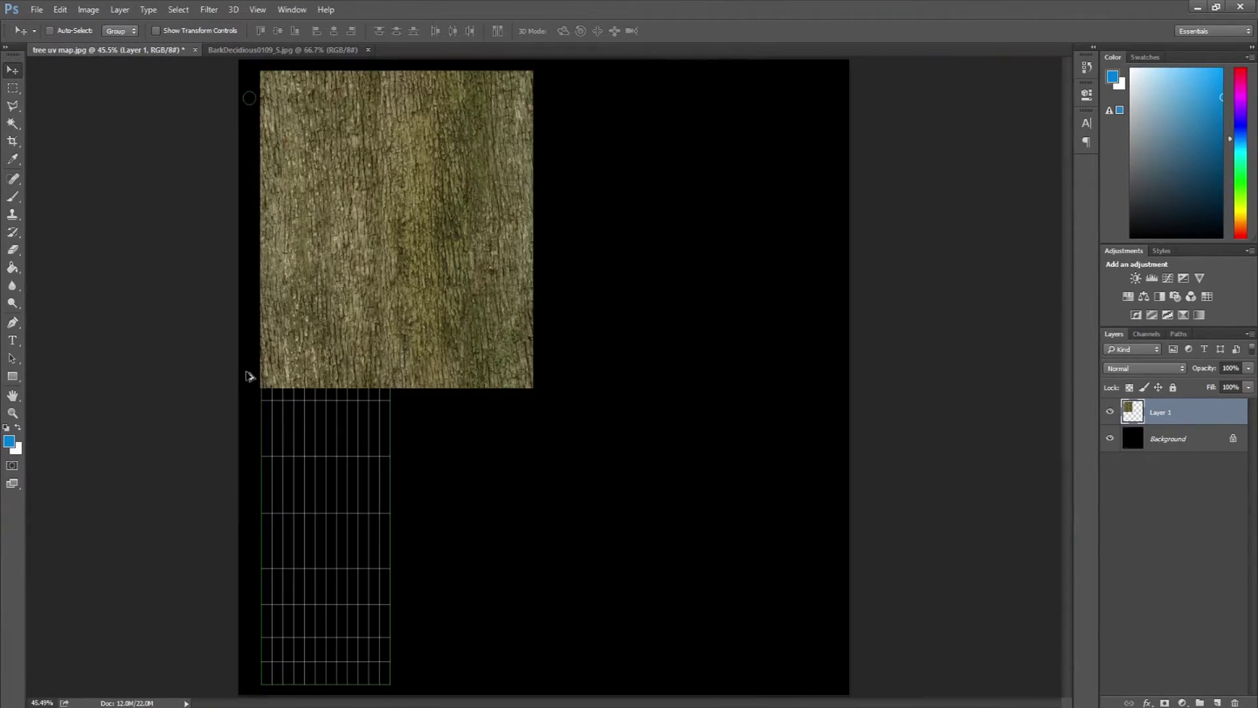
# Undo the last bark moves and reposition the bark layer near the upper-left corner of the UV strip
pyautogui.scroll(3, 247, 373)
pyautogui.moveTo(367, 296); pyautogui.dragTo(392, 462)
pyautogui.hotkey('ctrl', 'alt', 'z')
pyautogui.hotkey('ctrl', 'alt', 'z')
pyautogui.scroll(-3, 374, 433)
pyautogui.scroll(-6, 376, 432)
pyautogui.moveTo(450, 407); pyautogui.dragTo(404, 317)
pyautogui.scroll(4, 370, 249)
pyautogui.scroll(2, 660, 328)
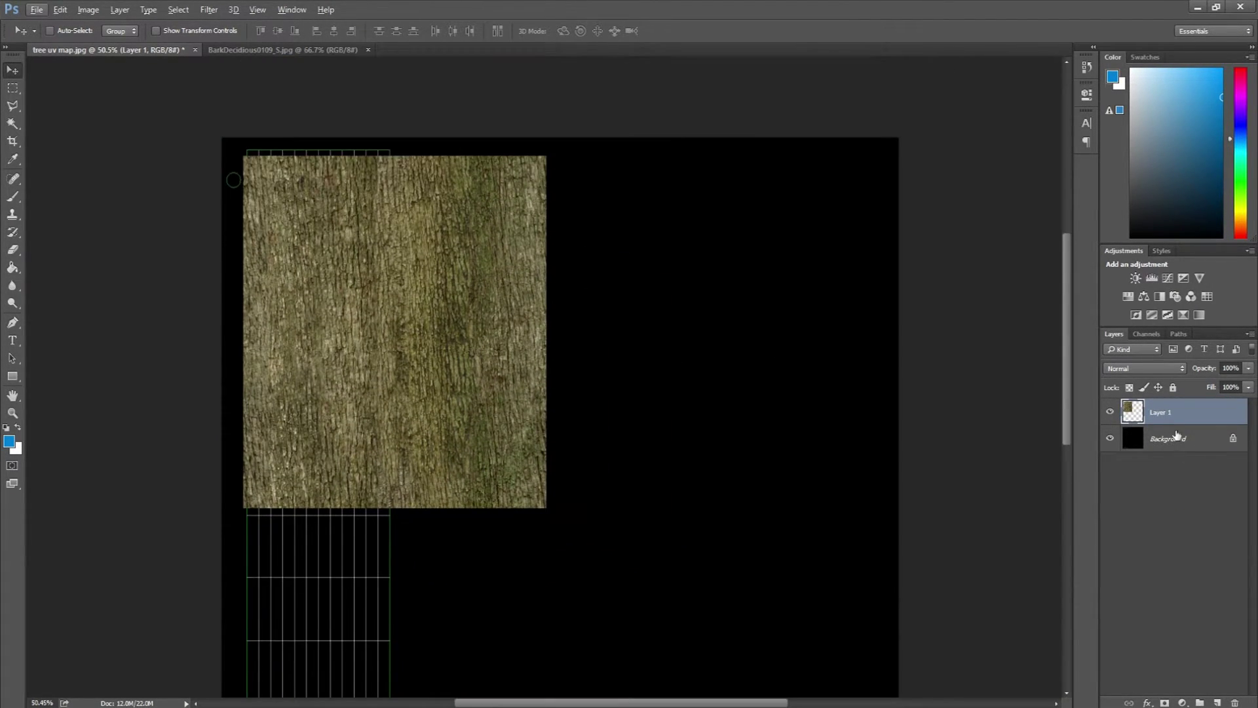
# Place a duplicate of the Background layer above the bark layer and set its blend mode to Linear Dodge (Add)
pyautogui.moveTo(1177, 447); pyautogui.dragTo(1219, 700)
pyautogui.moveTo(1168, 443); pyautogui.dragTo(1168, 412)
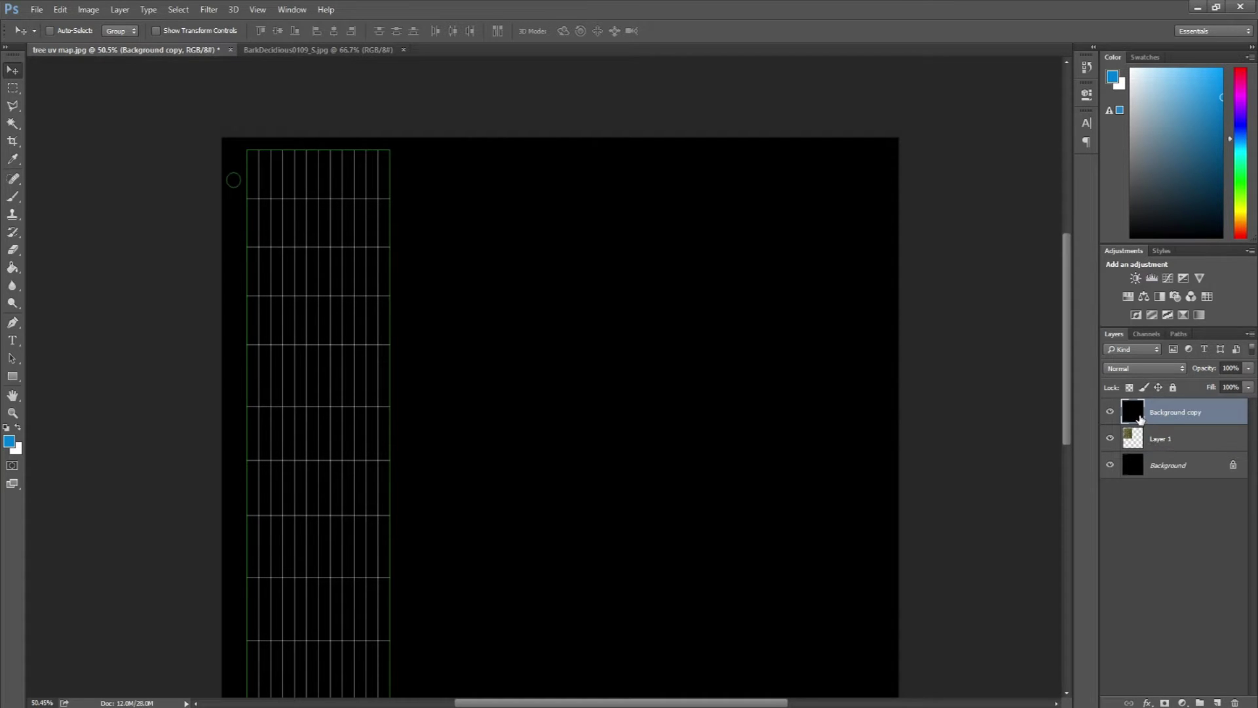
pyautogui.click(1126, 369)
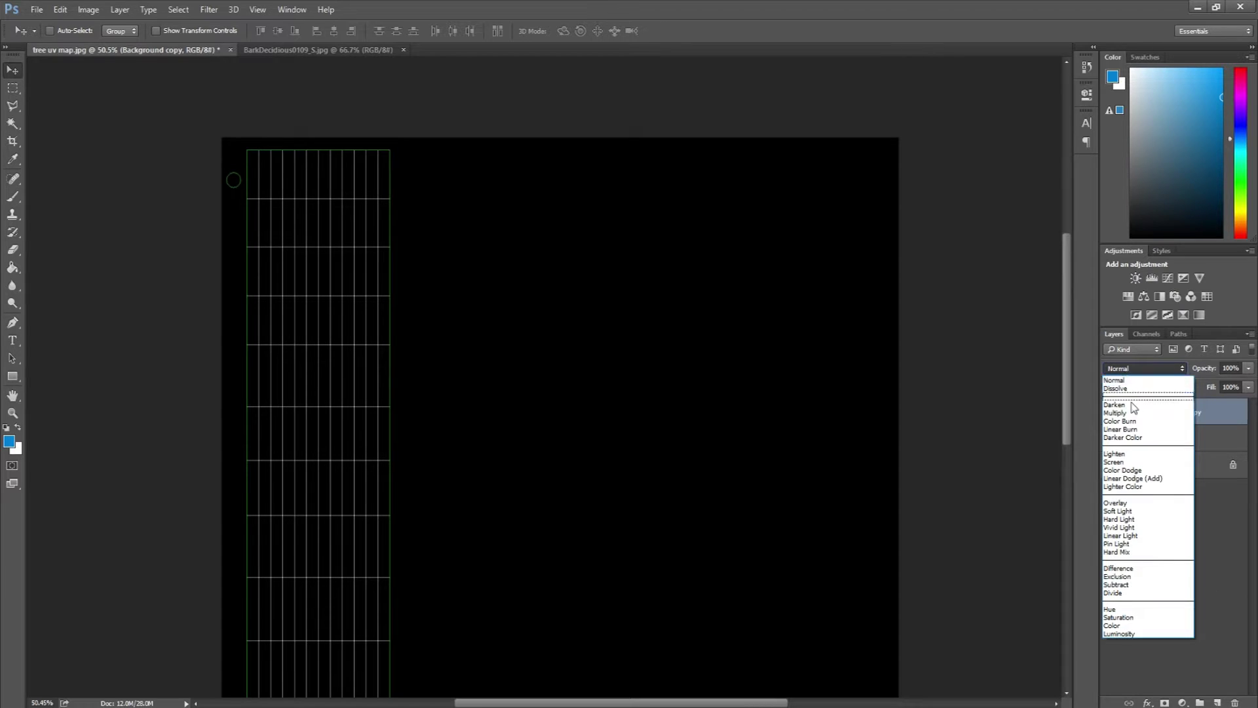
pyautogui.click(1148, 478)
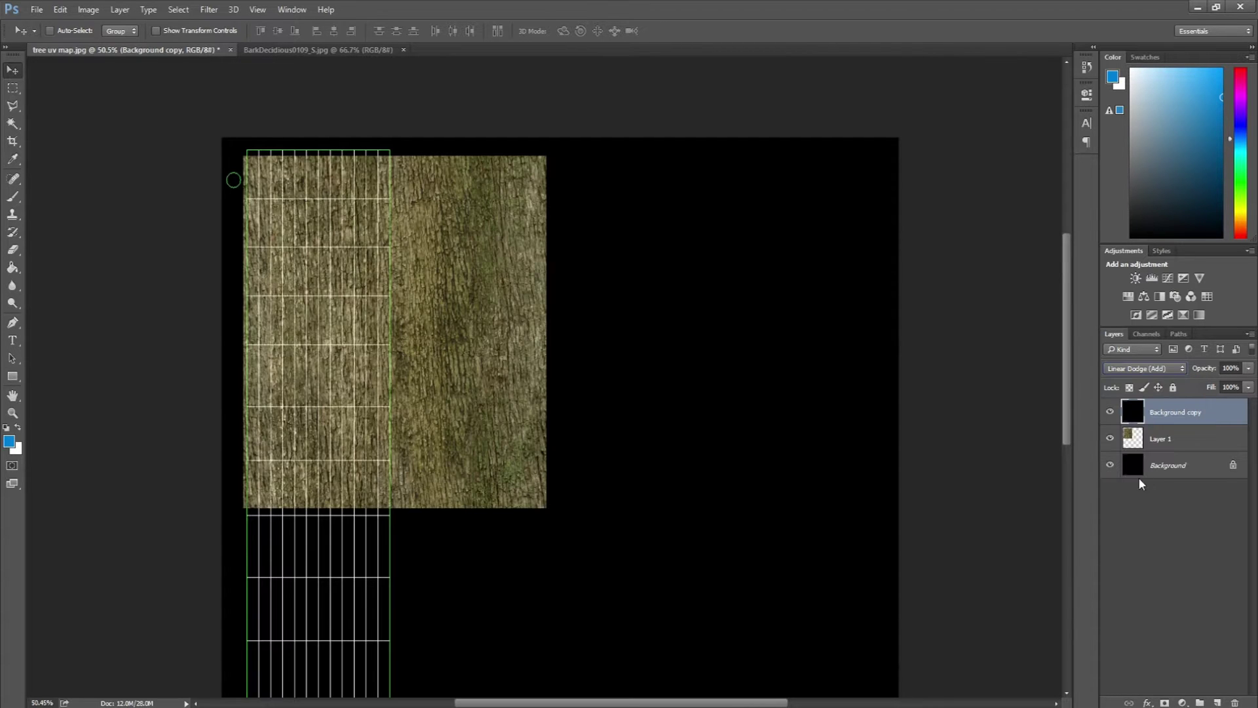
# Align the upper-left corner of the bark on Layer 1 with the UV strip's corner to within a pixel or so
pyautogui.click(1138, 438)
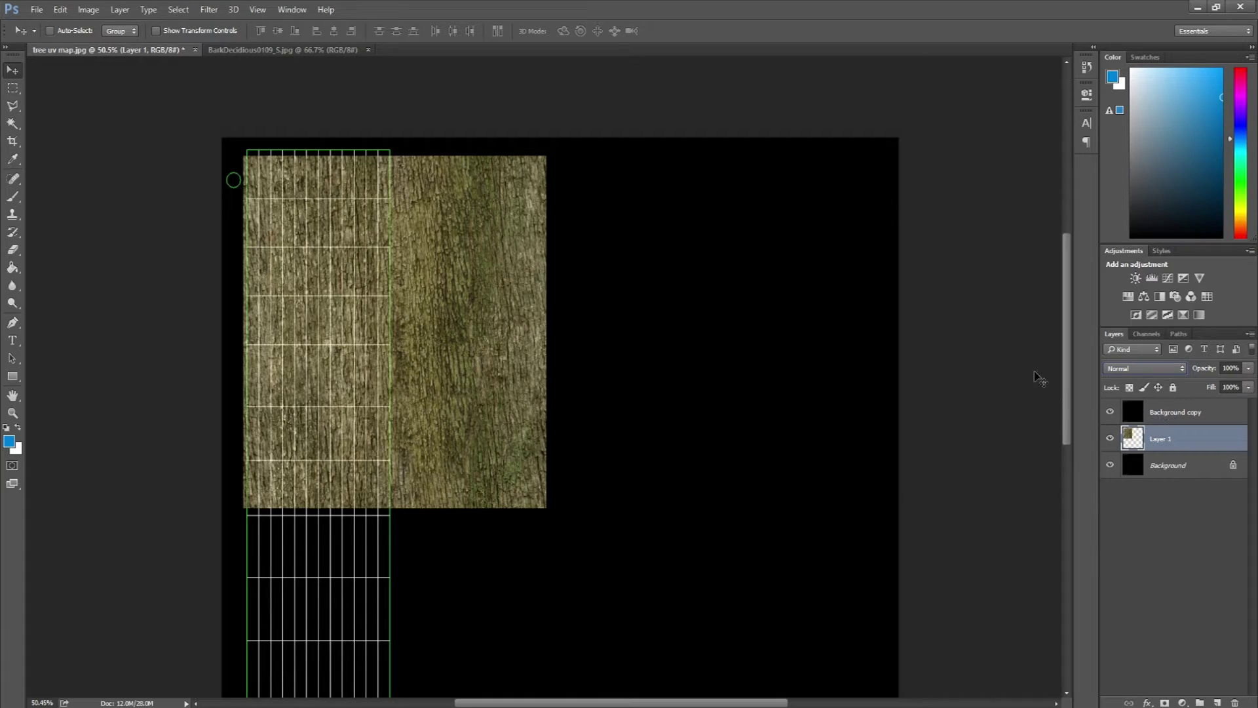
pyautogui.moveTo(477, 388)
pyautogui.mouseDown()
pyautogui.moveTo(561, 378)
pyautogui.moveTo(479, 396)
pyautogui.moveTo(475, 384)
pyautogui.mouseUp()
pyautogui.scroll(3, 301, 175)
pyautogui.scroll(5, 301, 175)
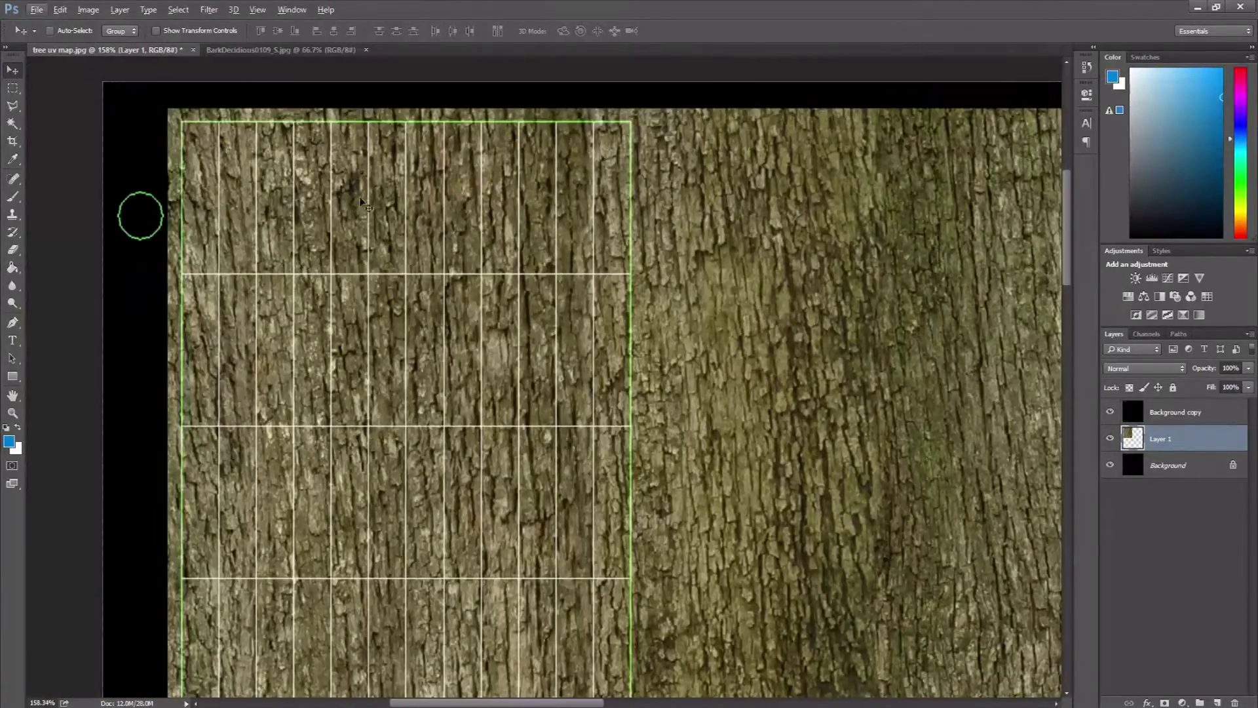
pyautogui.moveTo(298, 157); pyautogui.dragTo(308, 167)
pyautogui.scroll(14, 194, 107)
pyautogui.scroll(4, 234, 175)
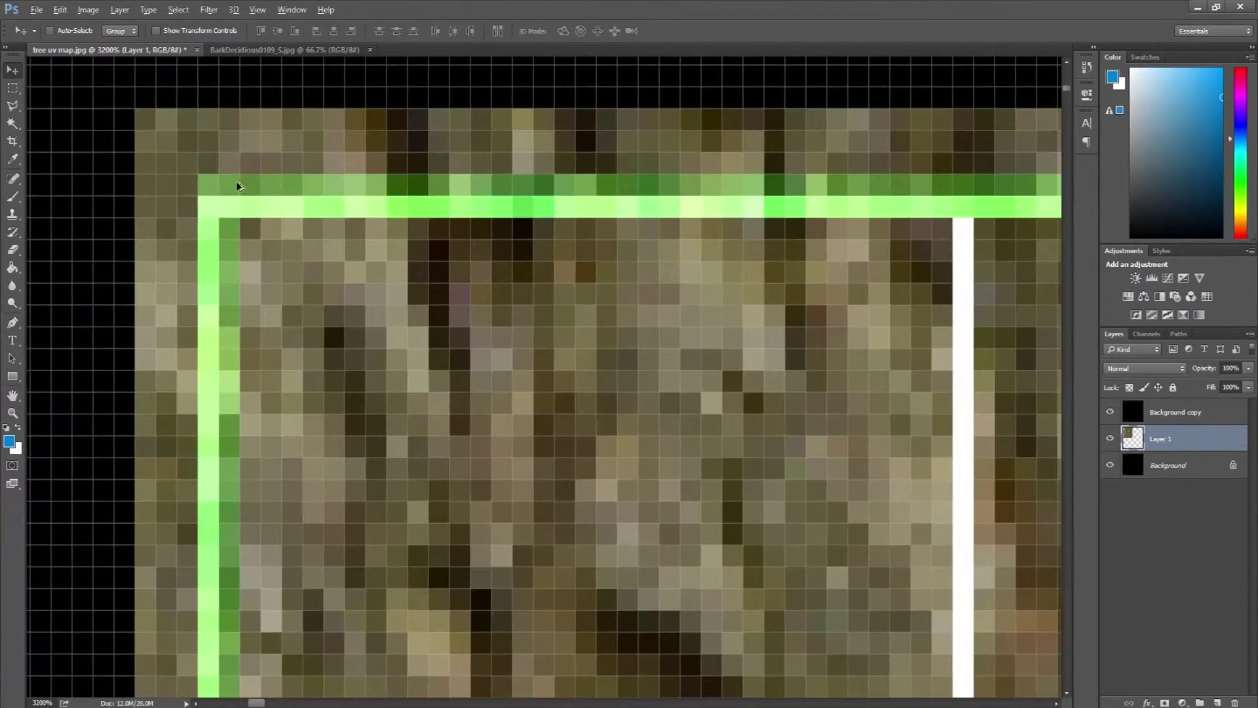
pyautogui.moveTo(234, 176); pyautogui.dragTo(283, 224)
pyautogui.moveTo(205, 171)
pyautogui.mouseDown()
pyautogui.moveTo(232, 201)
pyautogui.moveTo(206, 180)
pyautogui.mouseUp()
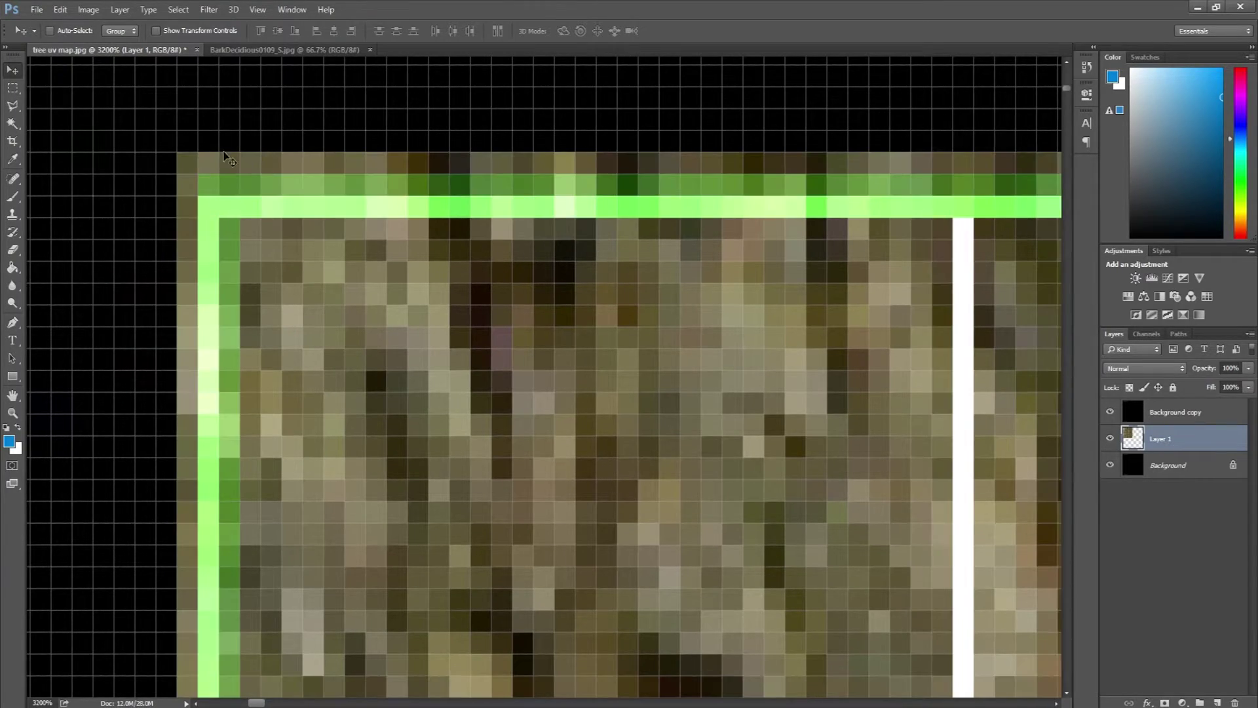
# Try to extend the bark down the UV strip with a duplicate of Layer 1 placed below it
pyautogui.scroll(-10, 155, 244)
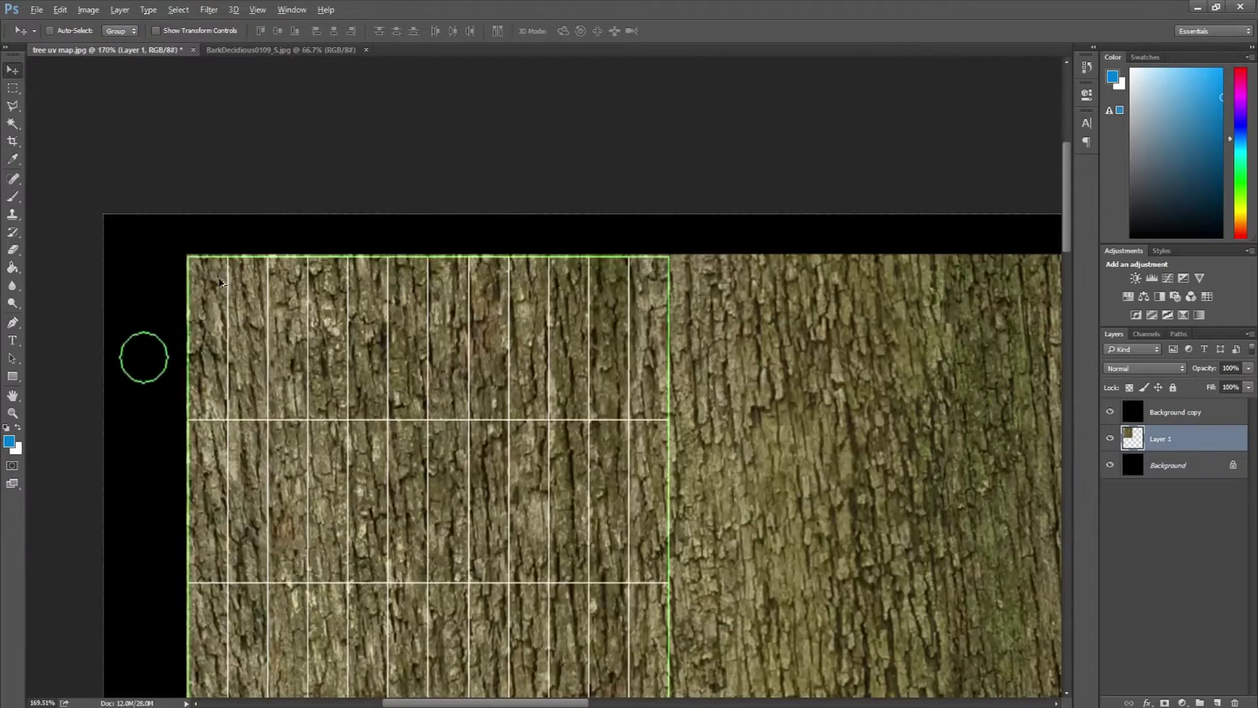
pyautogui.scroll(-5, 229, 285)
pyautogui.scroll(3, 504, 321)
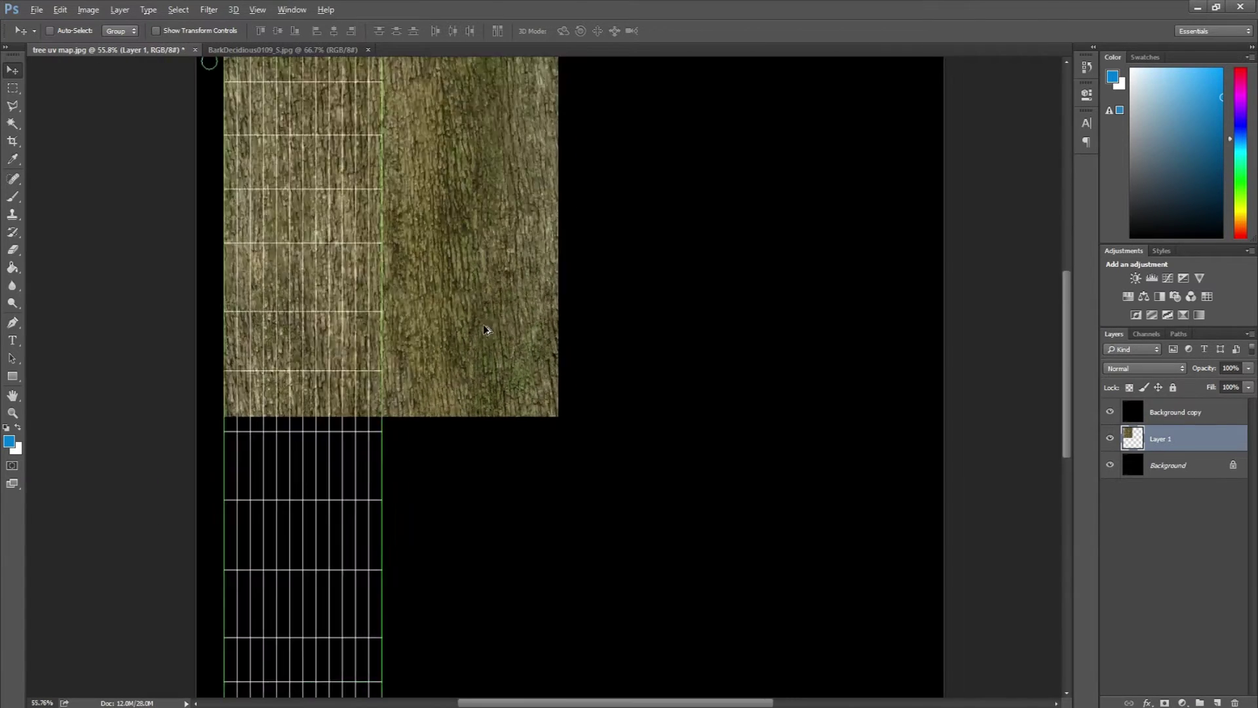
pyautogui.scroll(-1, 486, 330)
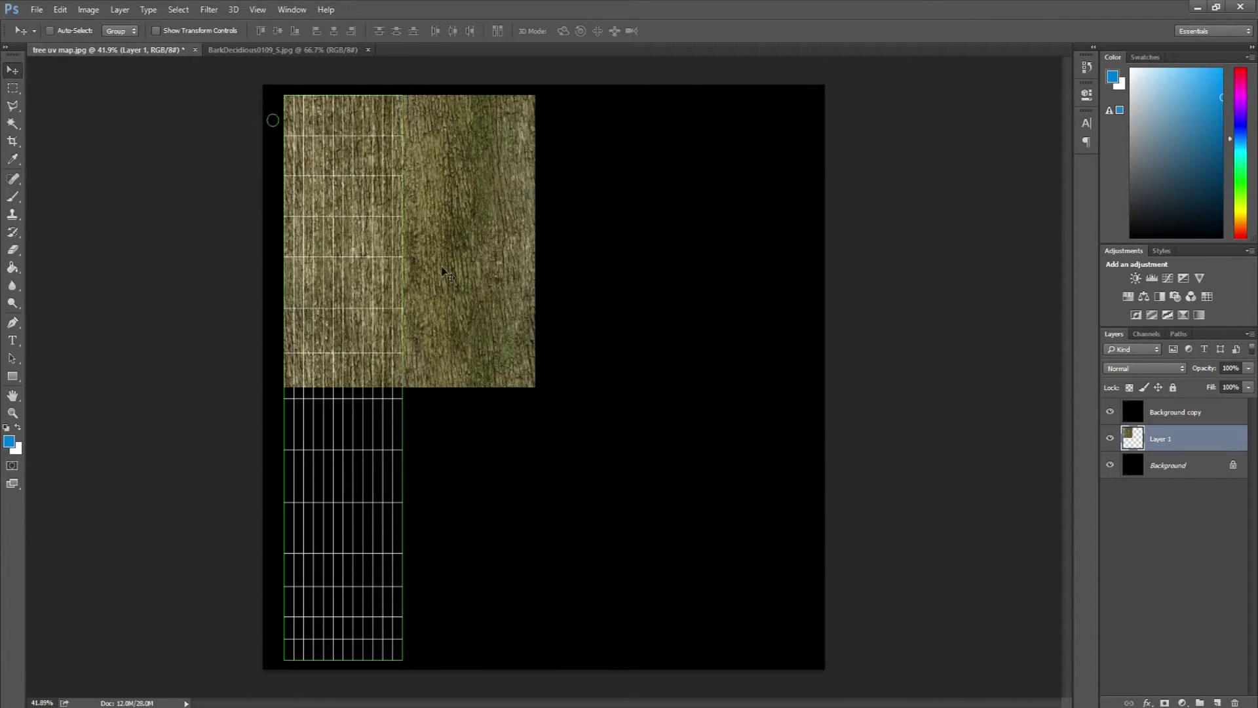
pyautogui.moveTo(452, 138); pyautogui.dragTo(453, 426)
pyautogui.scroll(5, 273, 337)
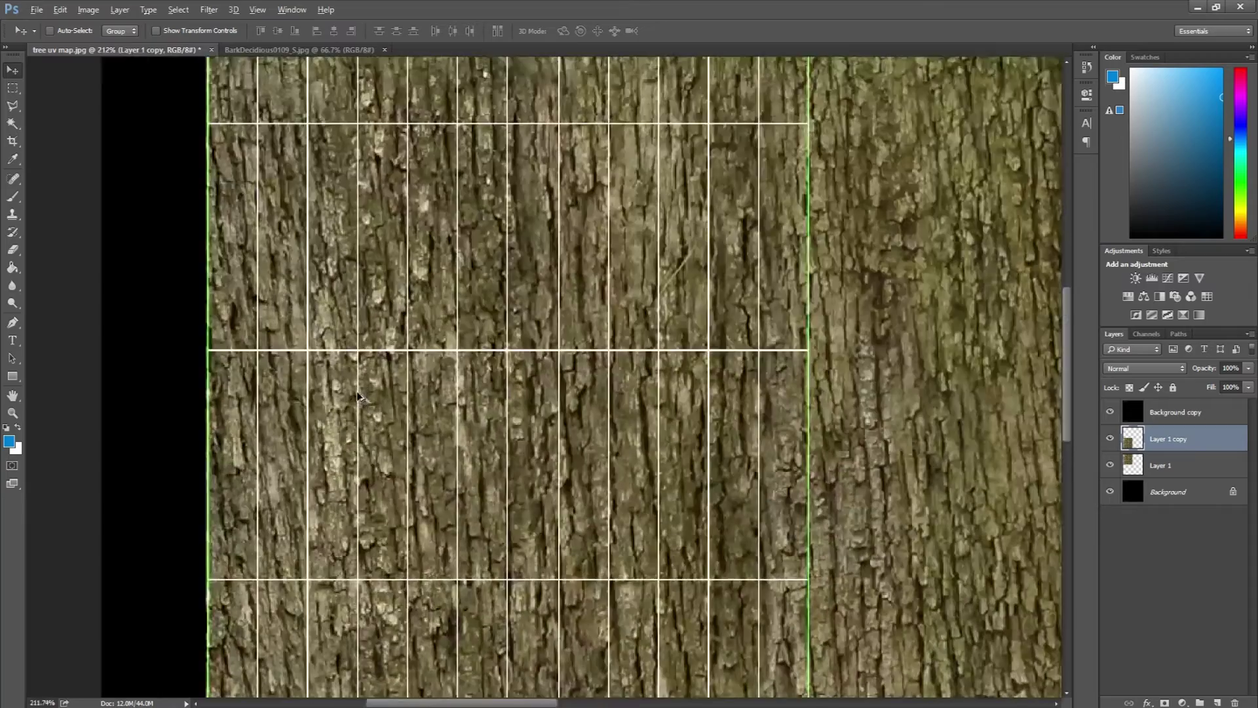
pyautogui.scroll(-4, 281, 336)
pyautogui.hotkey('ctrl', 'z')
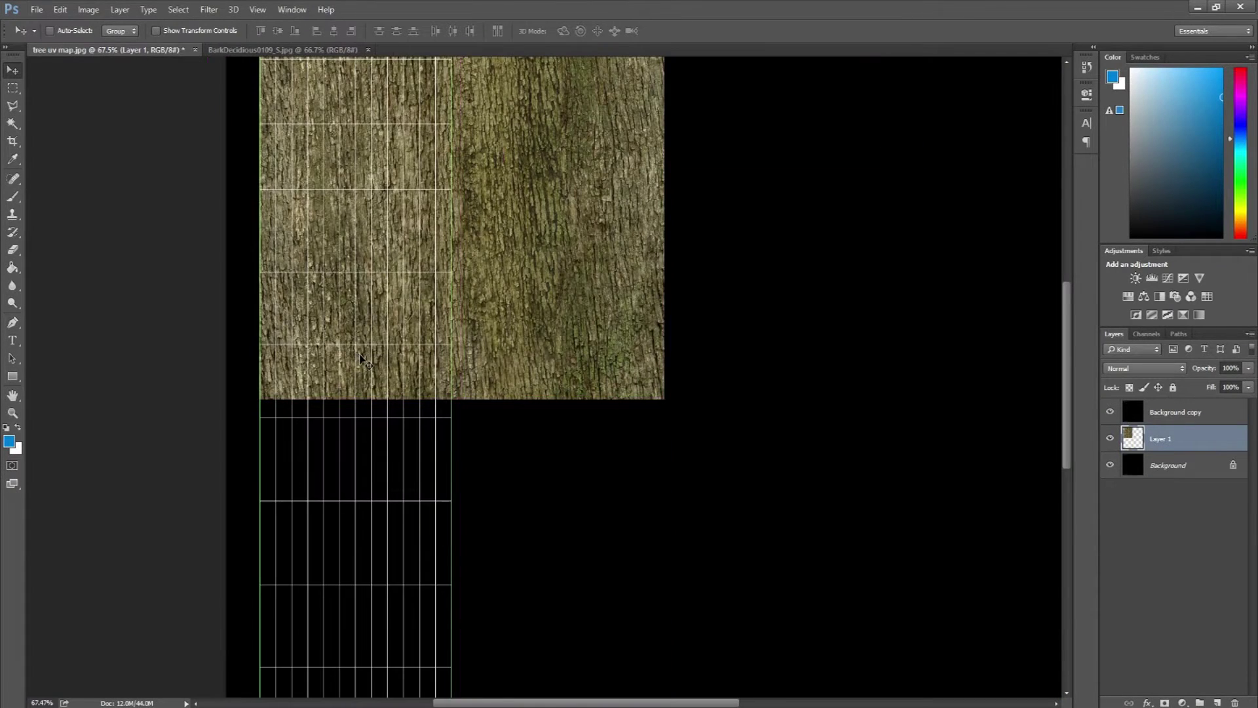
# Try to stretch the bark on Layer 1 to 187.70% height with Free Transform to cover the UV strip
pyautogui.scroll(-4, 527, 308)
pyautogui.hotkey('ctrl', 't')
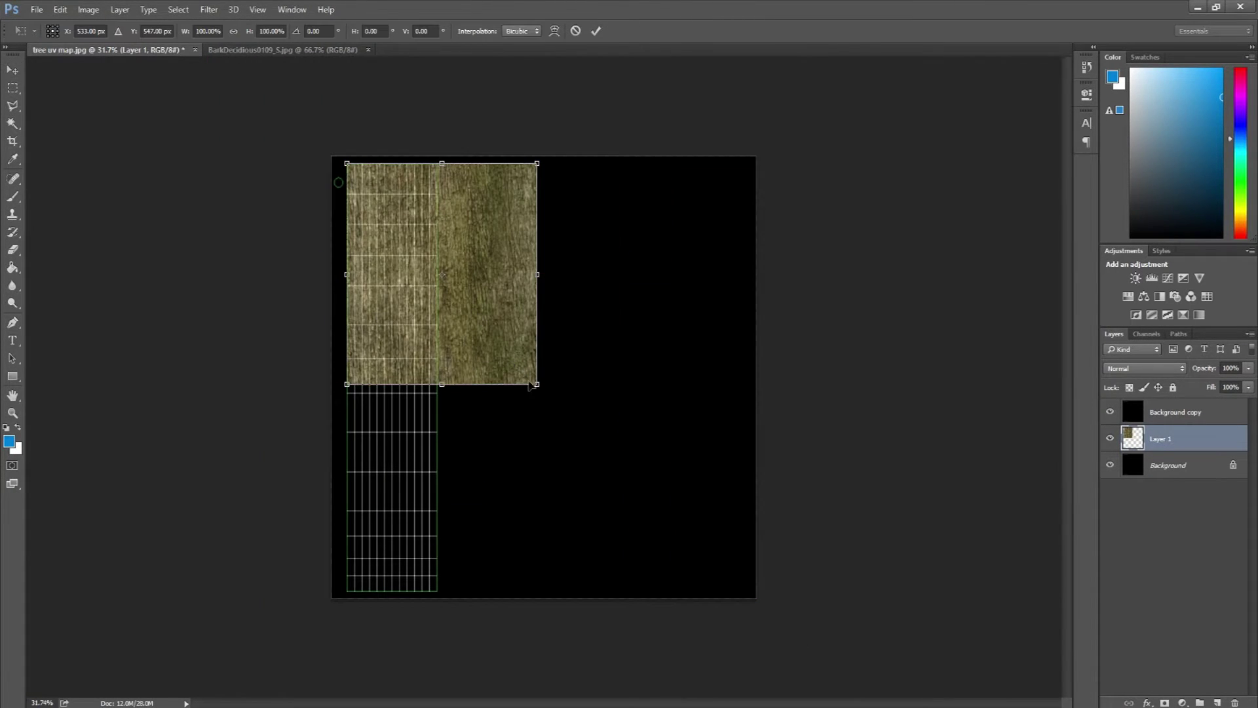
pyautogui.moveTo(450, 387); pyautogui.dragTo(470, 584)
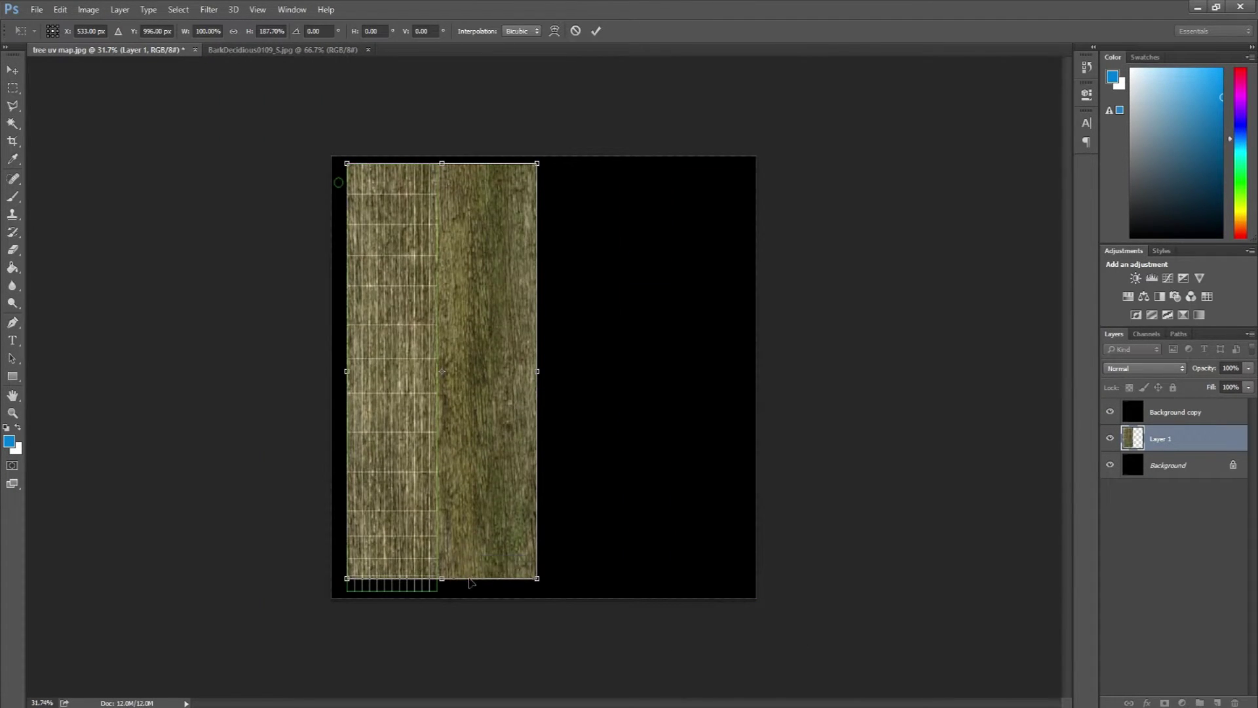
pyautogui.hotkey('ctrl', 'z')
pyautogui.moveTo(538, 403); pyautogui.dragTo(708, 635)
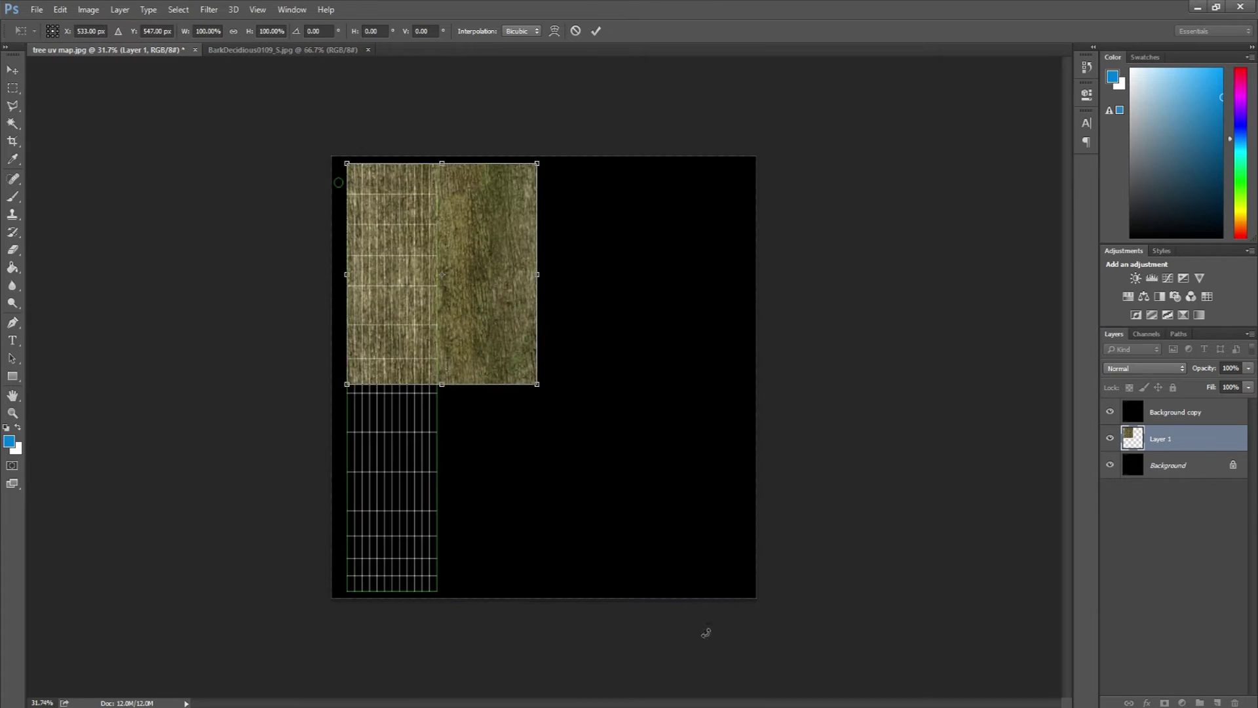
pyautogui.press('Return')
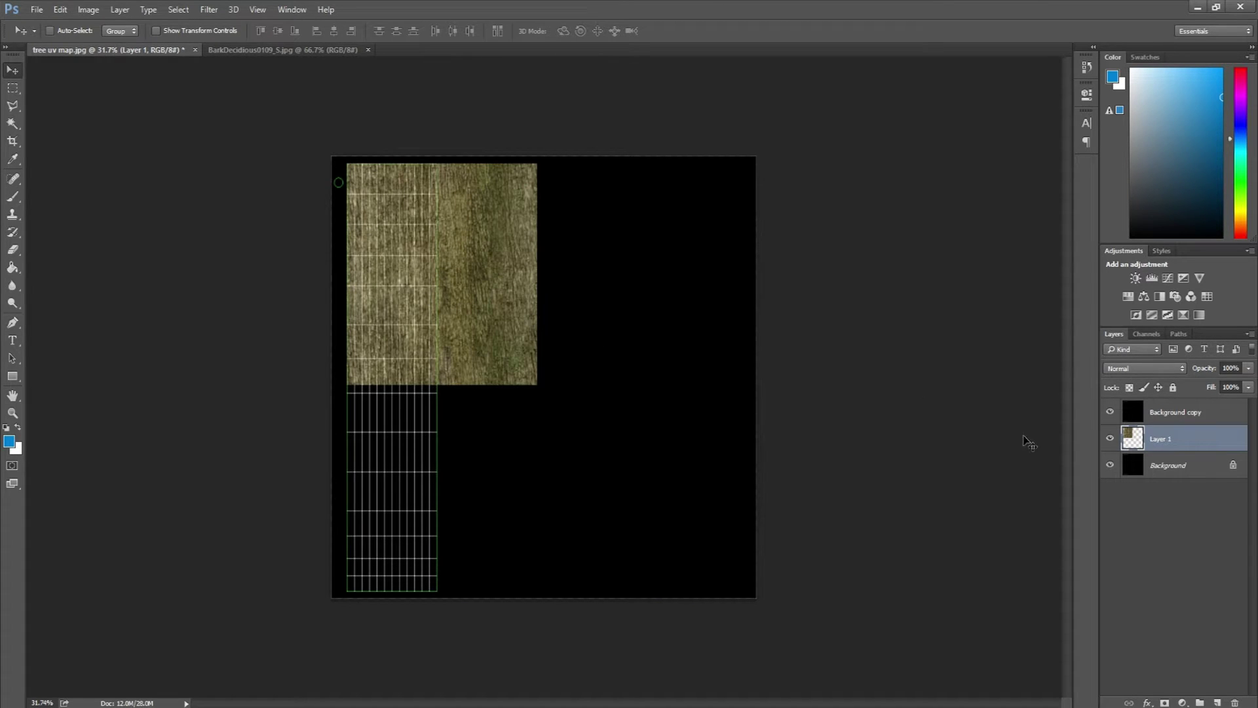
# Duplicate the bark layer straight downward so the copy covers the lower part of the UV strip
pyautogui.scroll(4, 450, 343)
pyautogui.scroll(-3, 446, 288)
pyautogui.moveTo(380, 195); pyautogui.dragTo(381, 451)
pyautogui.scroll(5, 305, 403)
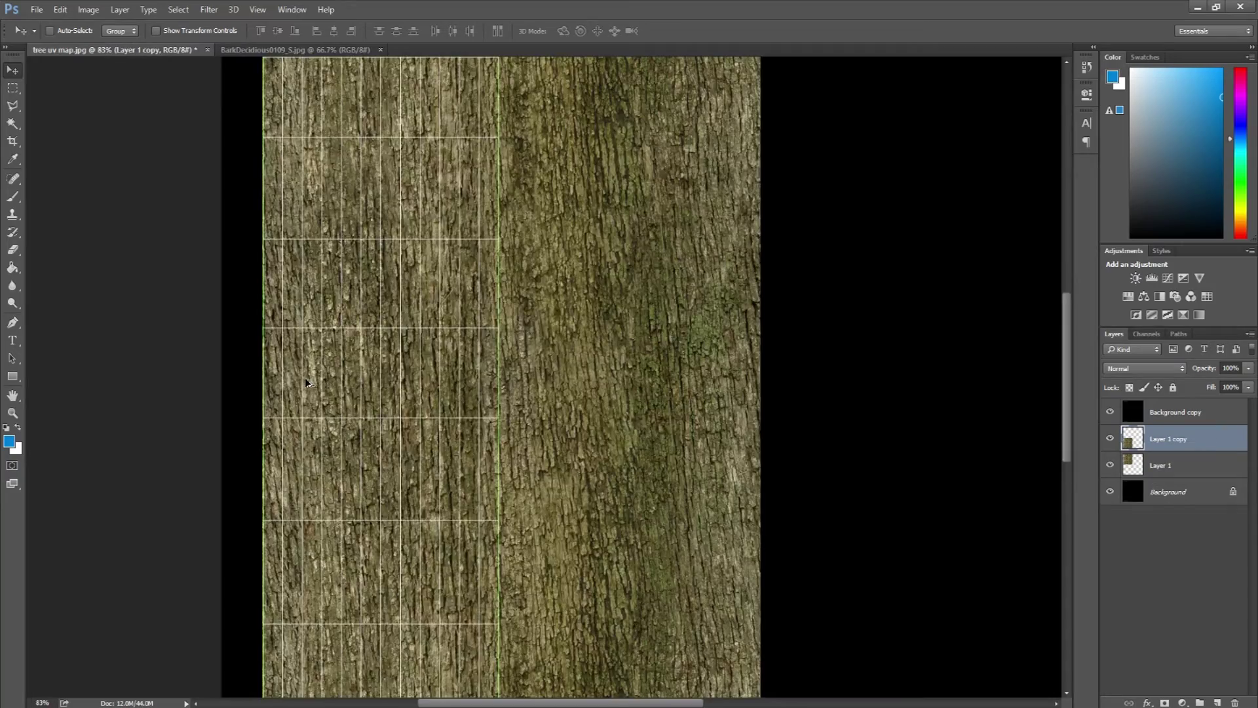
# Hide the Background copy layer to show the bark without the UV grid
pyautogui.scroll(-2, 286, 388)
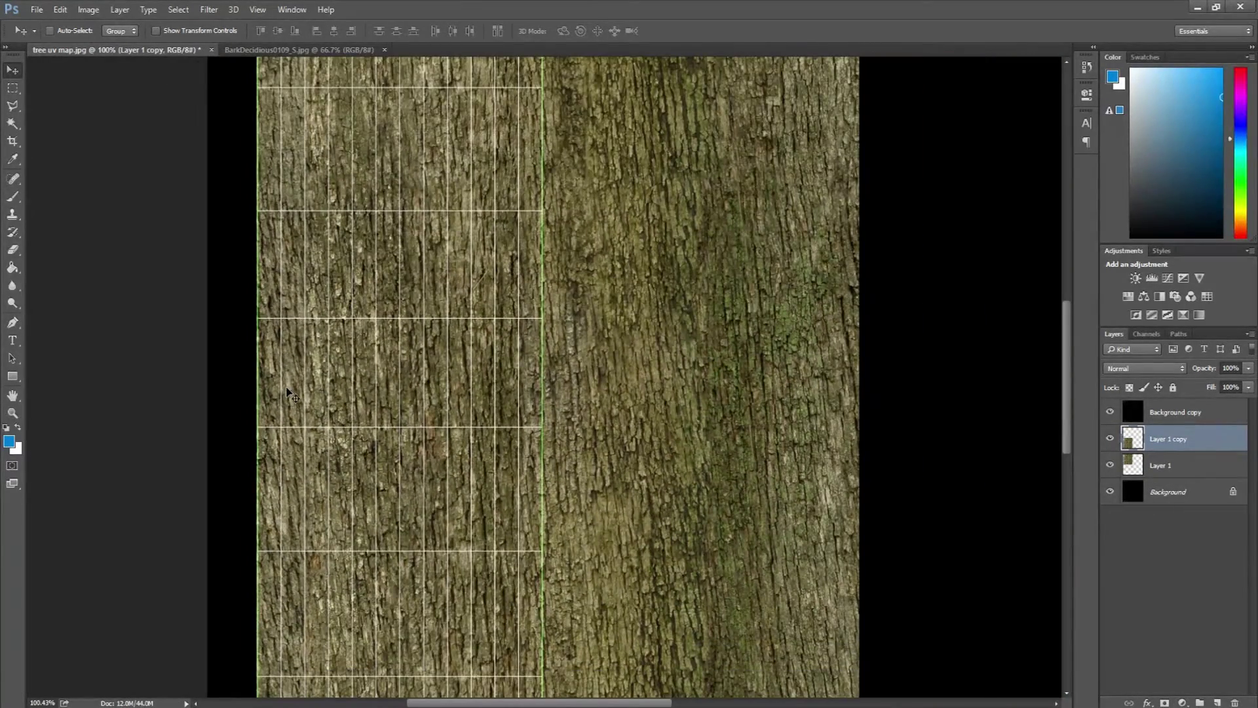
pyautogui.scroll(-2, 286, 389)
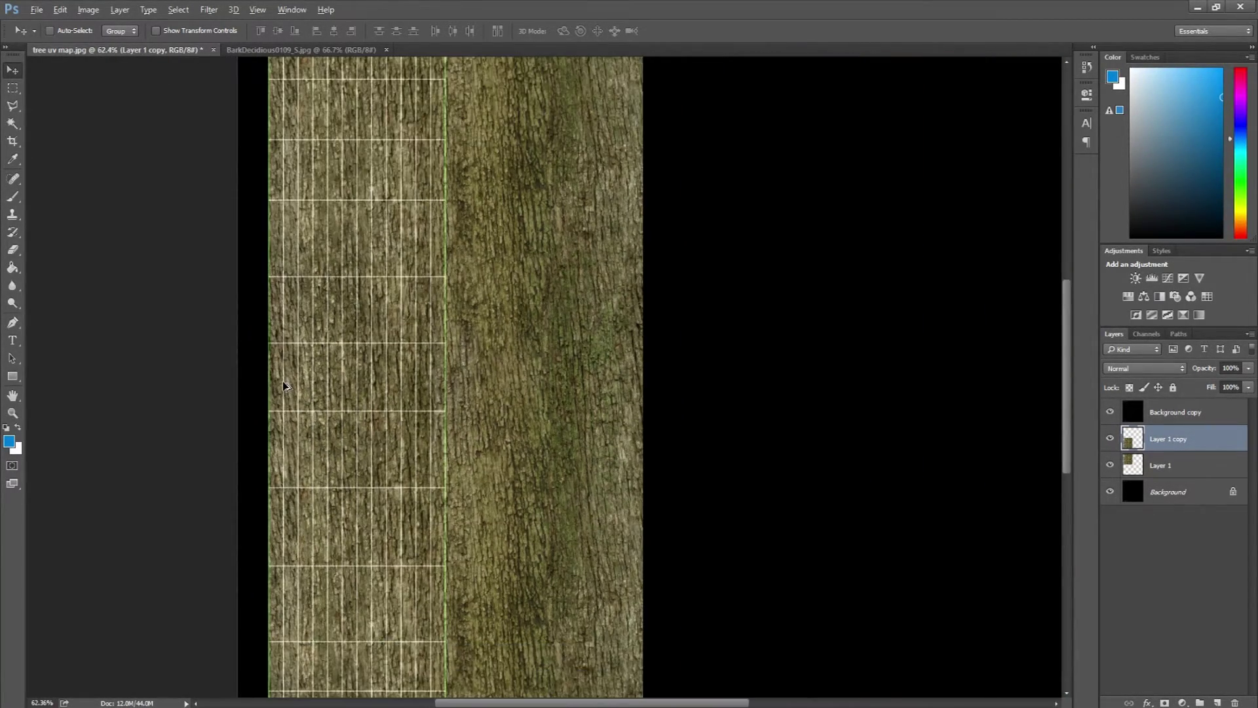
pyautogui.scroll(-1, 286, 388)
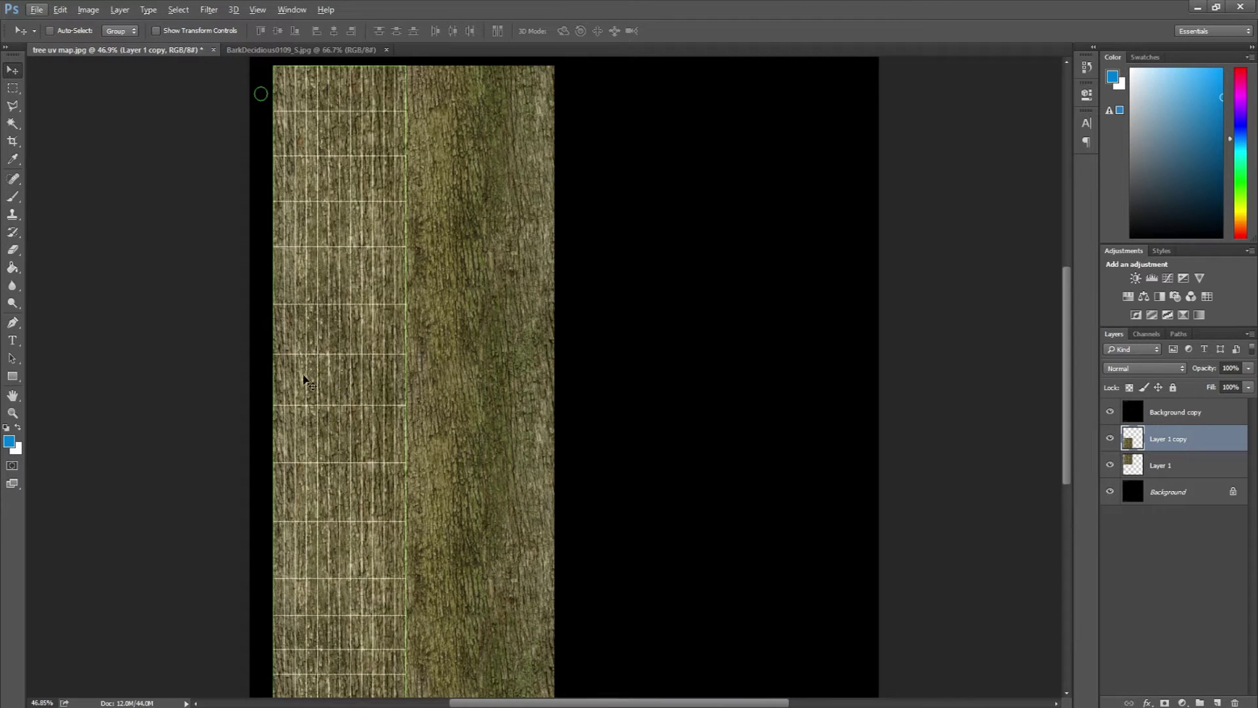
pyautogui.click(1109, 412)
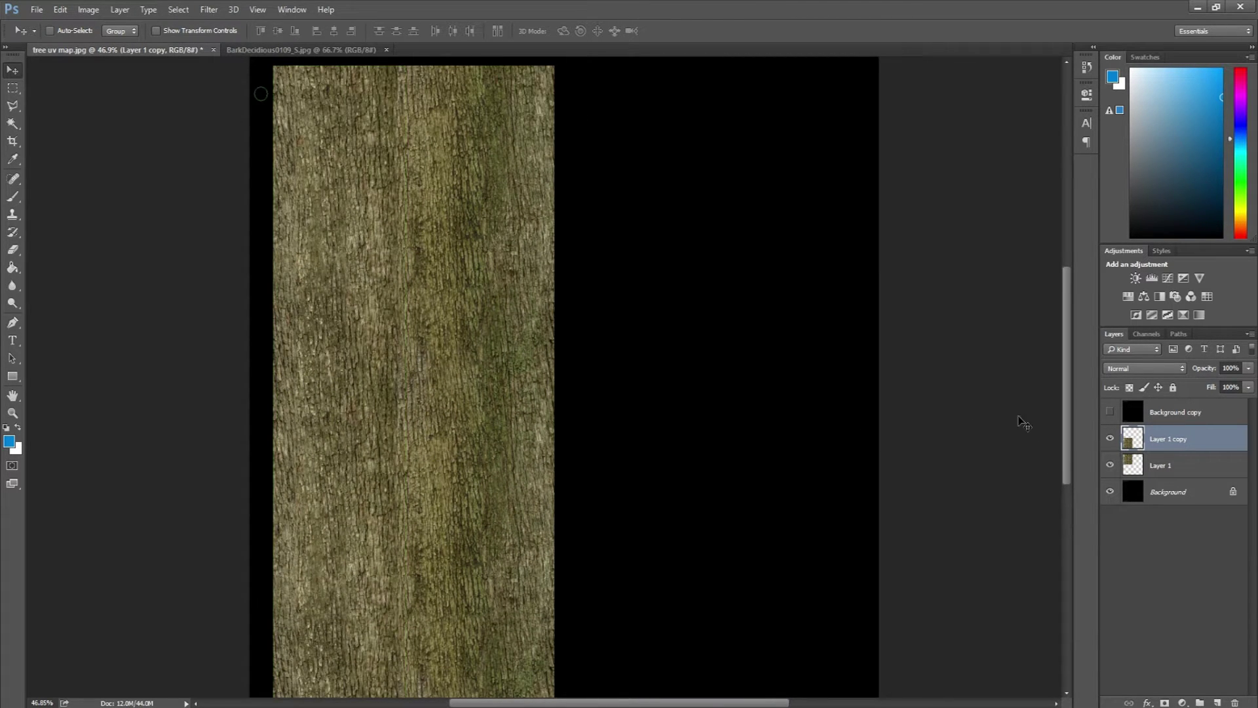
# Show the Background copy layer so the UV grid overlays the bark
pyautogui.moveTo(431, 458); pyautogui.dragTo(431, 503)
pyautogui.click(1109, 412)
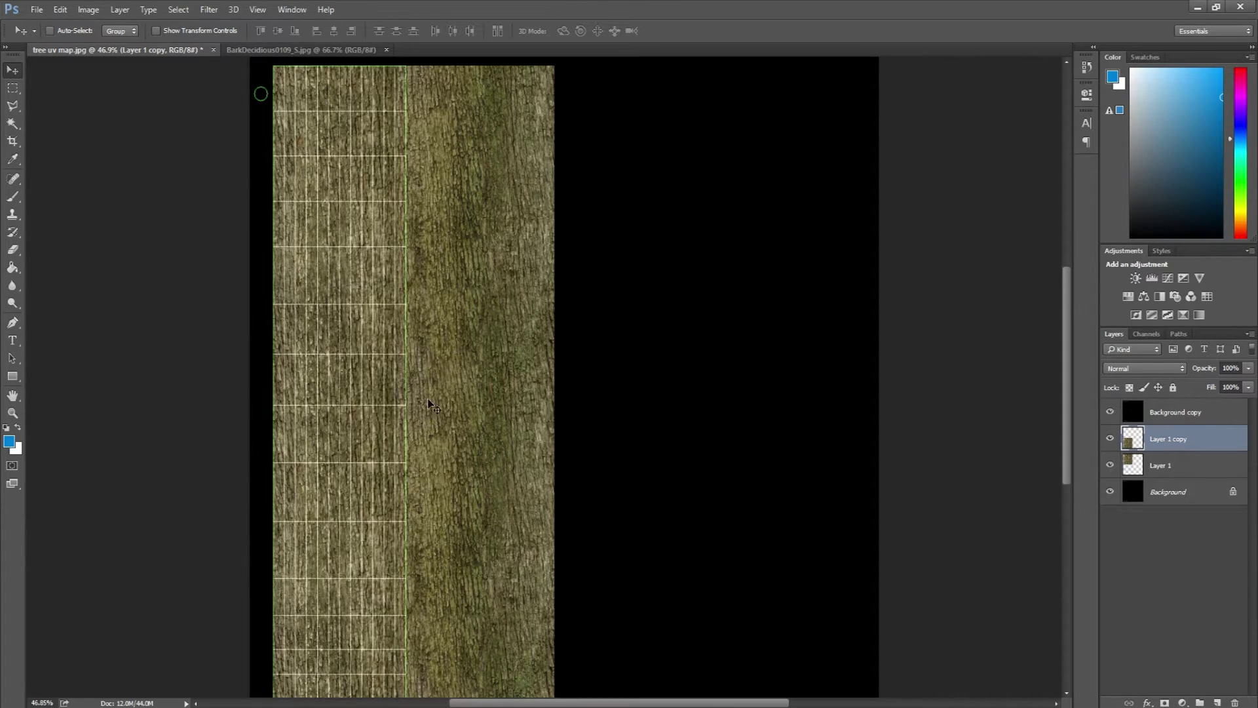
pyautogui.hotkey('ctrl', '-')
pyautogui.scroll(1, 432, 418)
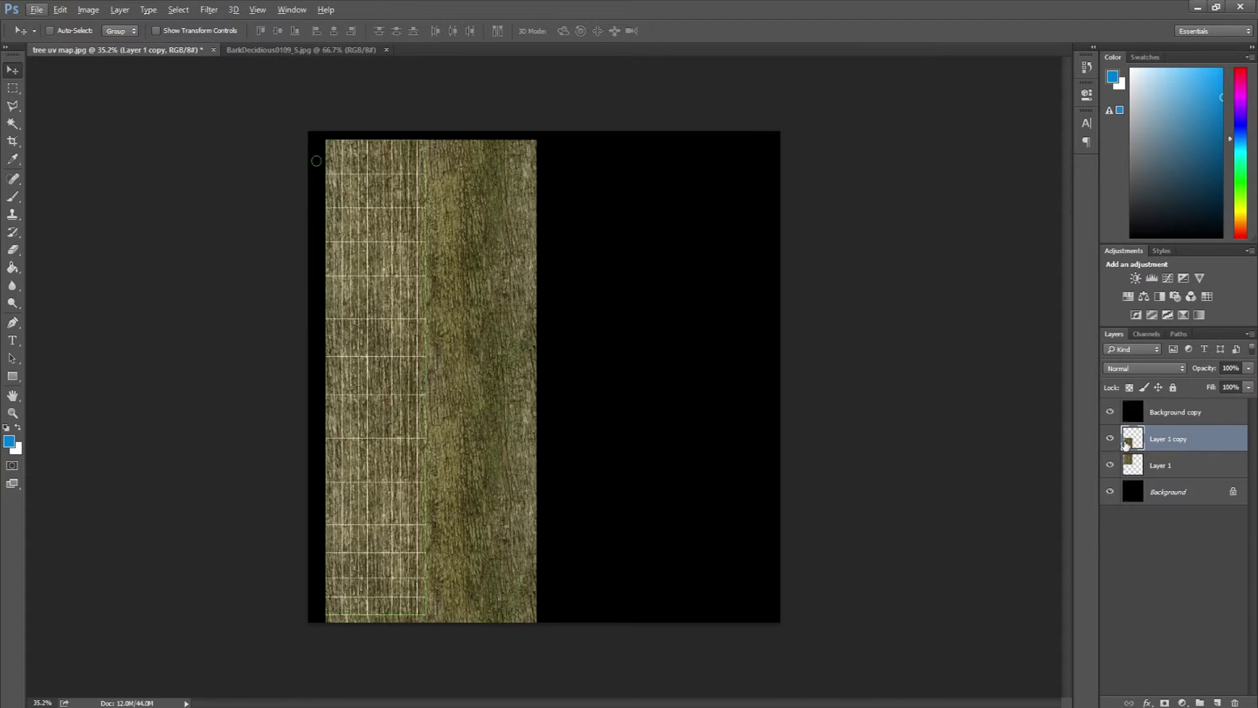
# Merge the Layer 1 copy and Layer 1 bark layers into a single layer
pyautogui.keyDown('shift'); pyautogui.click(1195, 469); pyautogui.keyUp('shift')
pyautogui.rightClick(1195, 469)
pyautogui.press('Escape')
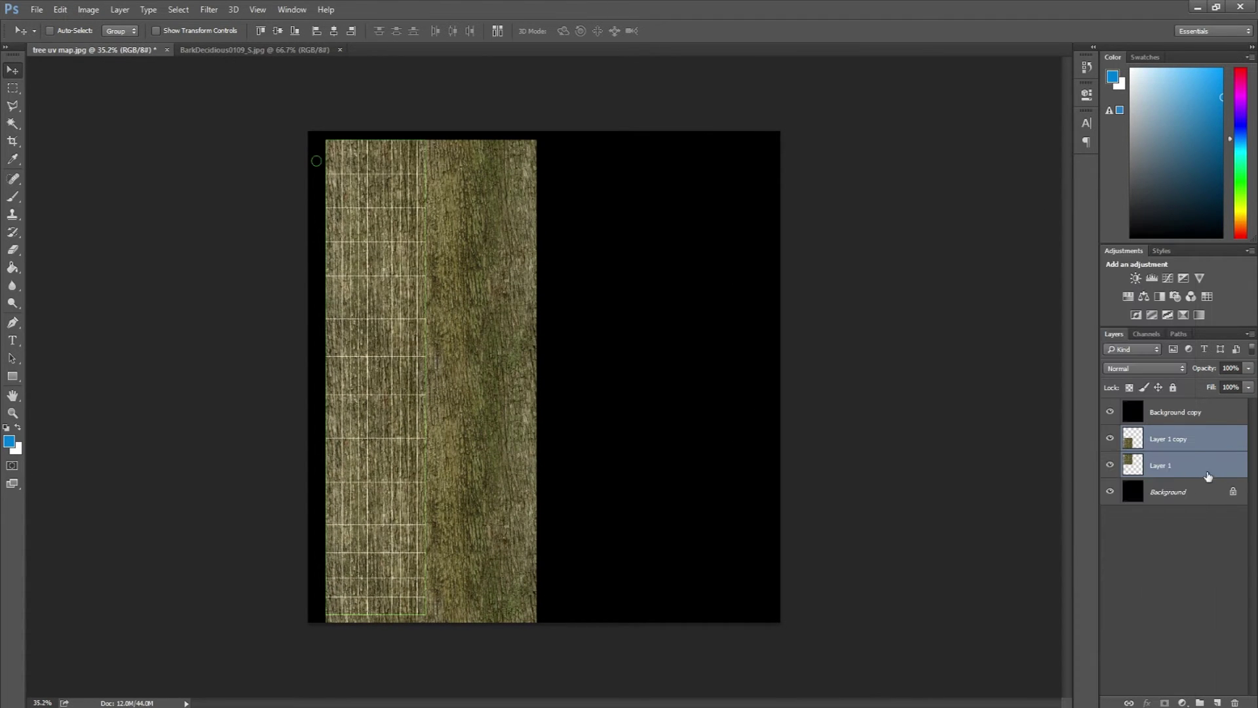
pyautogui.click(1195, 448)
pyautogui.keyDown('shift'); pyautogui.click(1184, 465); pyautogui.keyUp('shift')
pyautogui.rightClick(1185, 465)
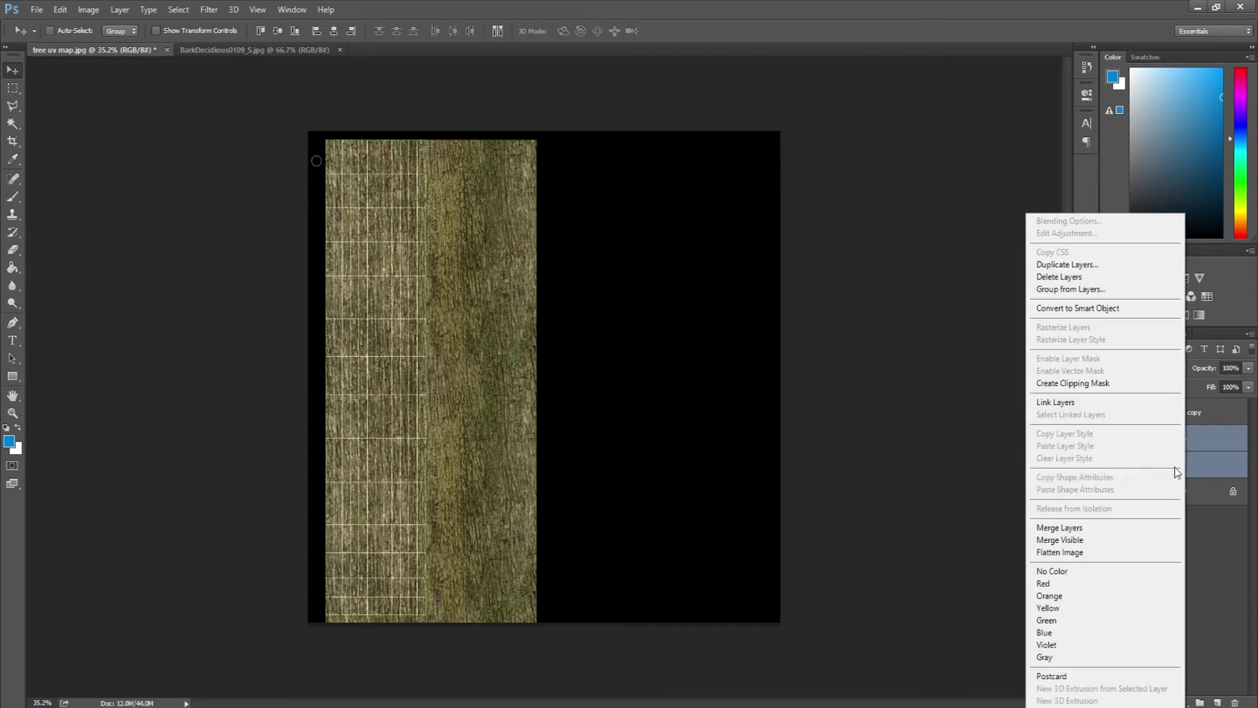
pyautogui.click(1067, 527)
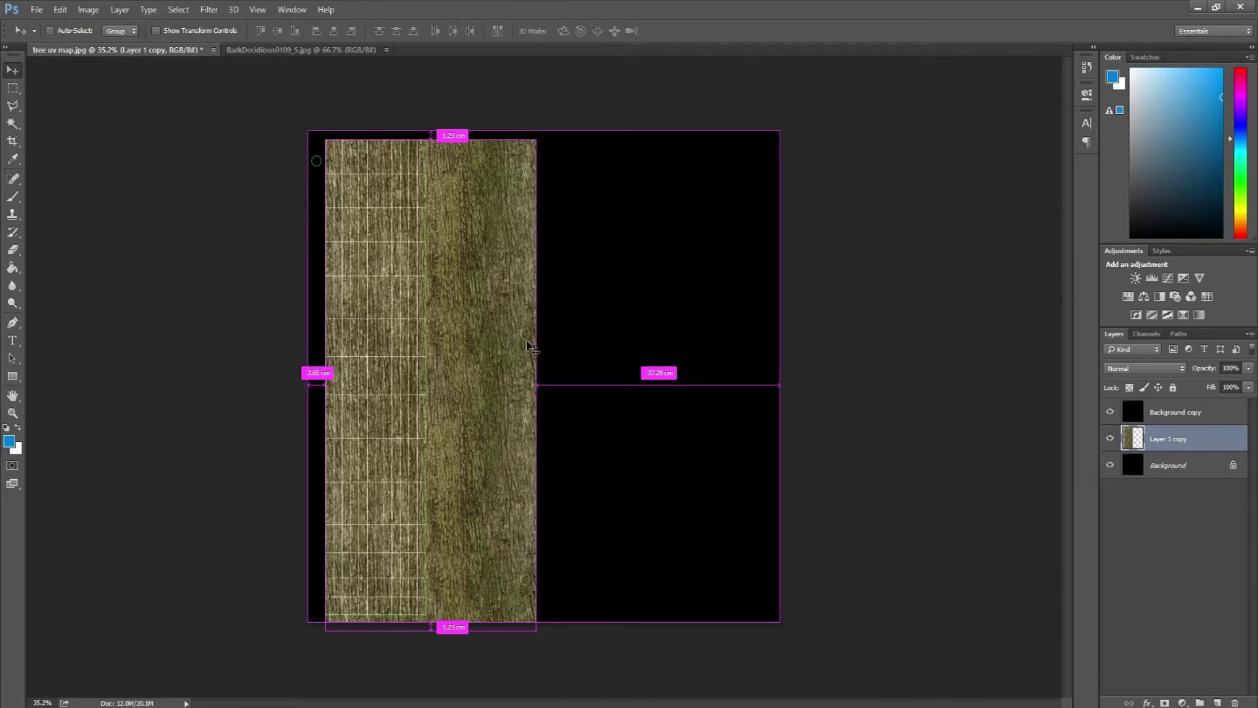
# Narrow the merged bark layer with Free Transform by moving its right edge inward, keeping the left edge on the UV strip
pyautogui.hotkey('ctrl', 't')
pyautogui.moveTo(536, 383); pyautogui.dragTo(507, 375)
pyautogui.press('Return')
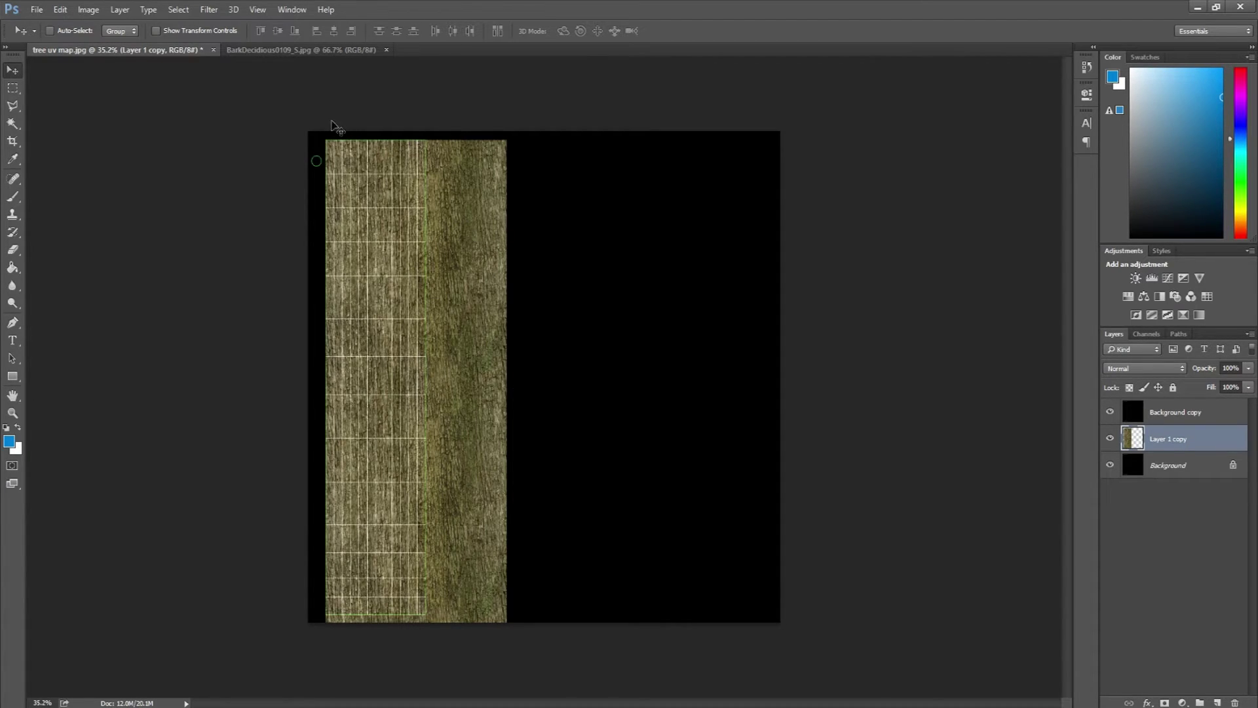
# Shorten the bark layer to about 96.8% height with Free Transform so its lower edge meets the bottom of the UV strip
pyautogui.scroll(8, 332, 128)
pyautogui.scroll(10, 288, 91)
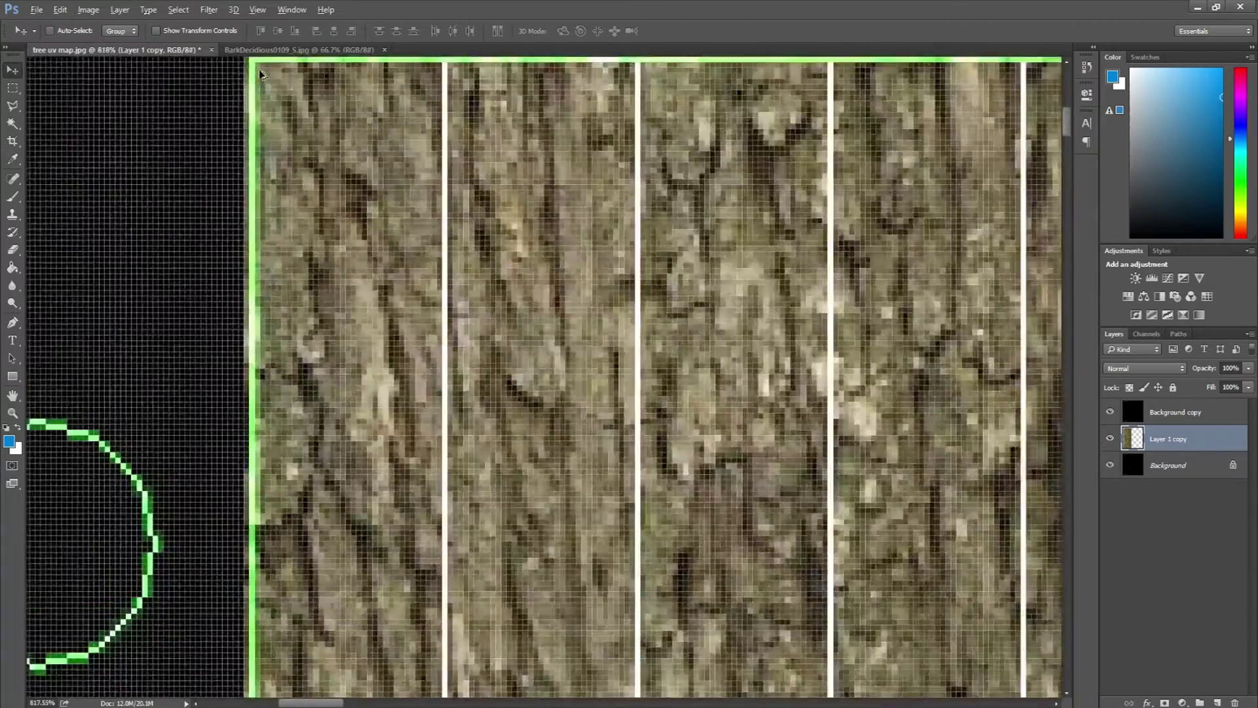
pyautogui.scroll(-15, 244, 128)
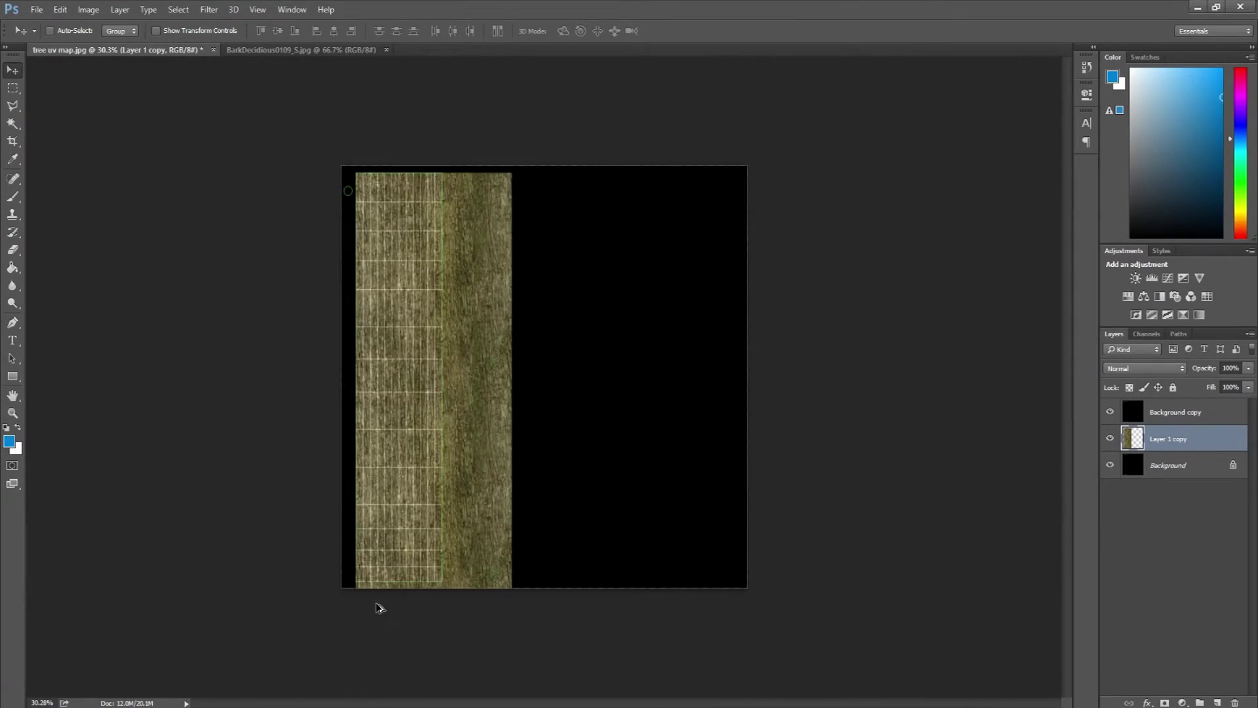
pyautogui.scroll(8, 378, 607)
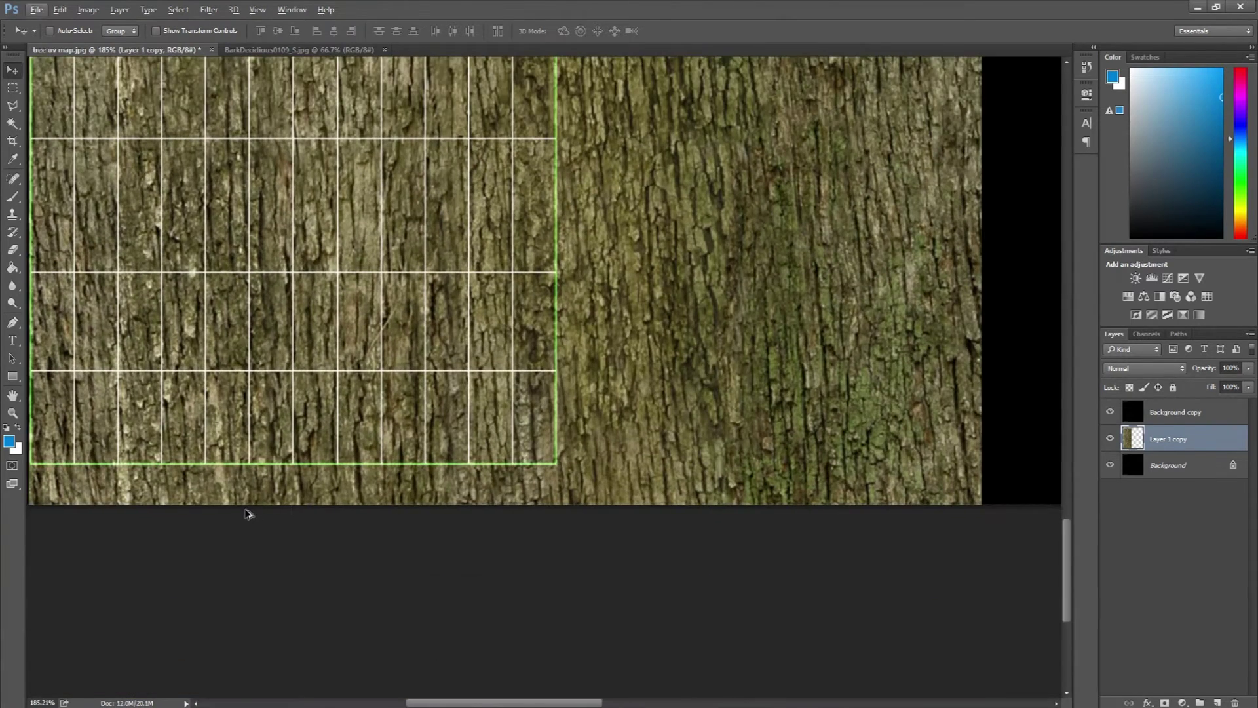
pyautogui.press('ctrl')
pyautogui.scroll(-2, 302, 508)
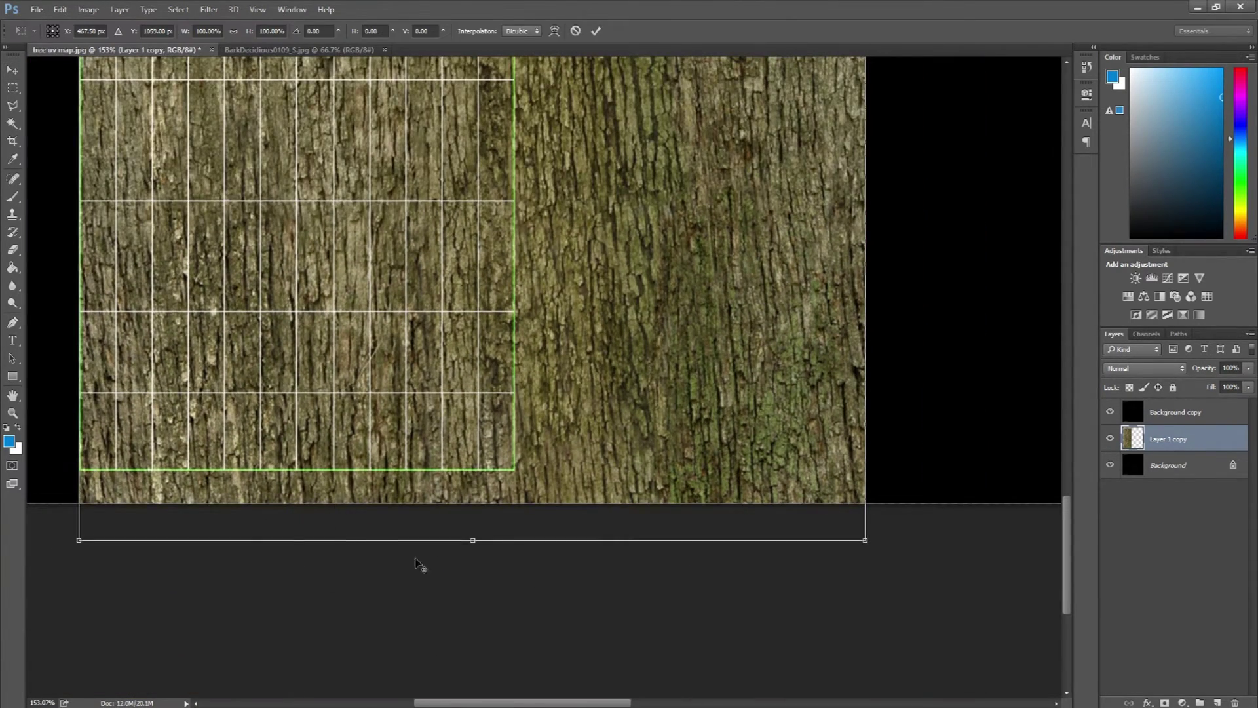
pyautogui.moveTo(472, 540); pyautogui.dragTo(475, 479)
pyautogui.scroll(10, 471, 485)
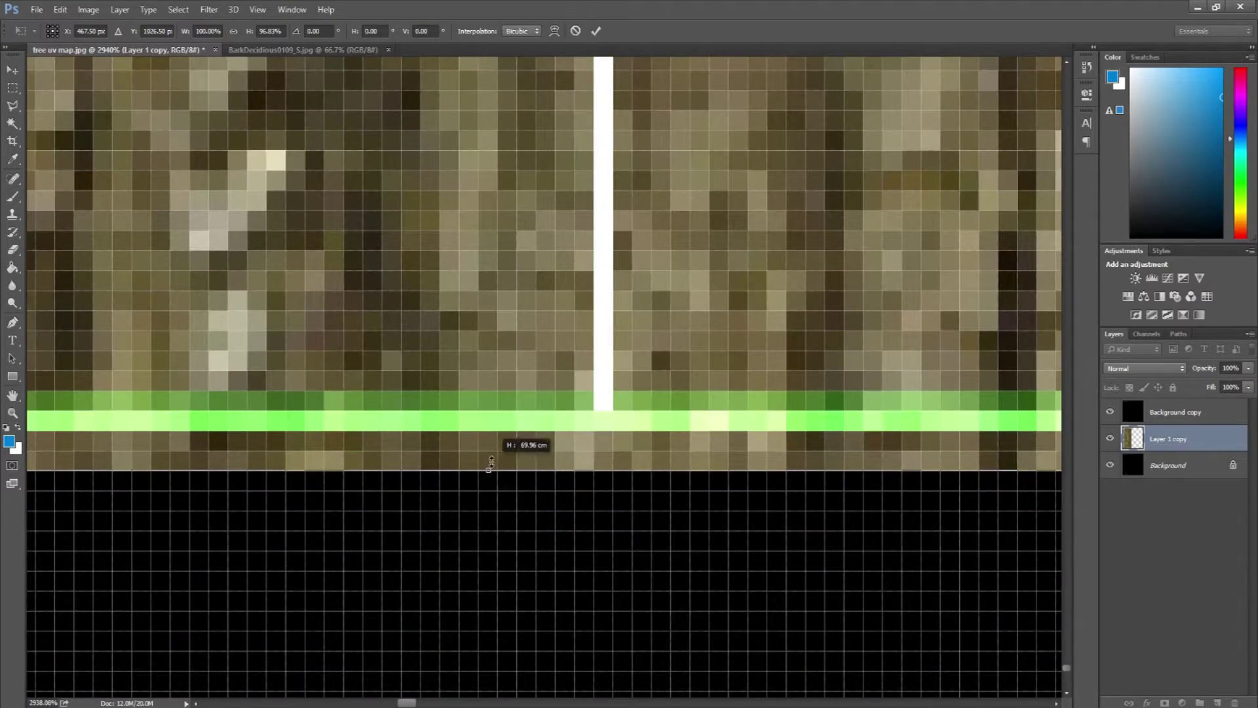
pyautogui.moveTo(490, 463); pyautogui.dragTo(486, 441)
pyautogui.scroll(-12, 486, 441)
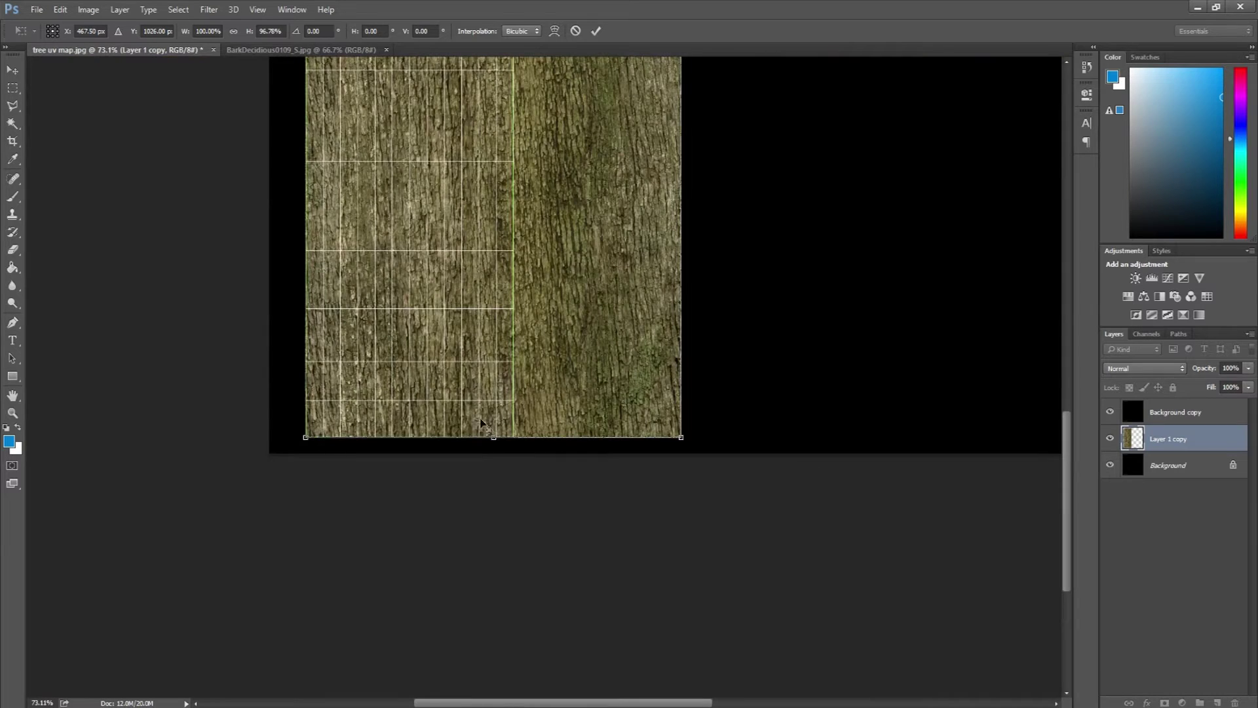
pyautogui.press('Return')
pyautogui.scroll(-2, 480, 424)
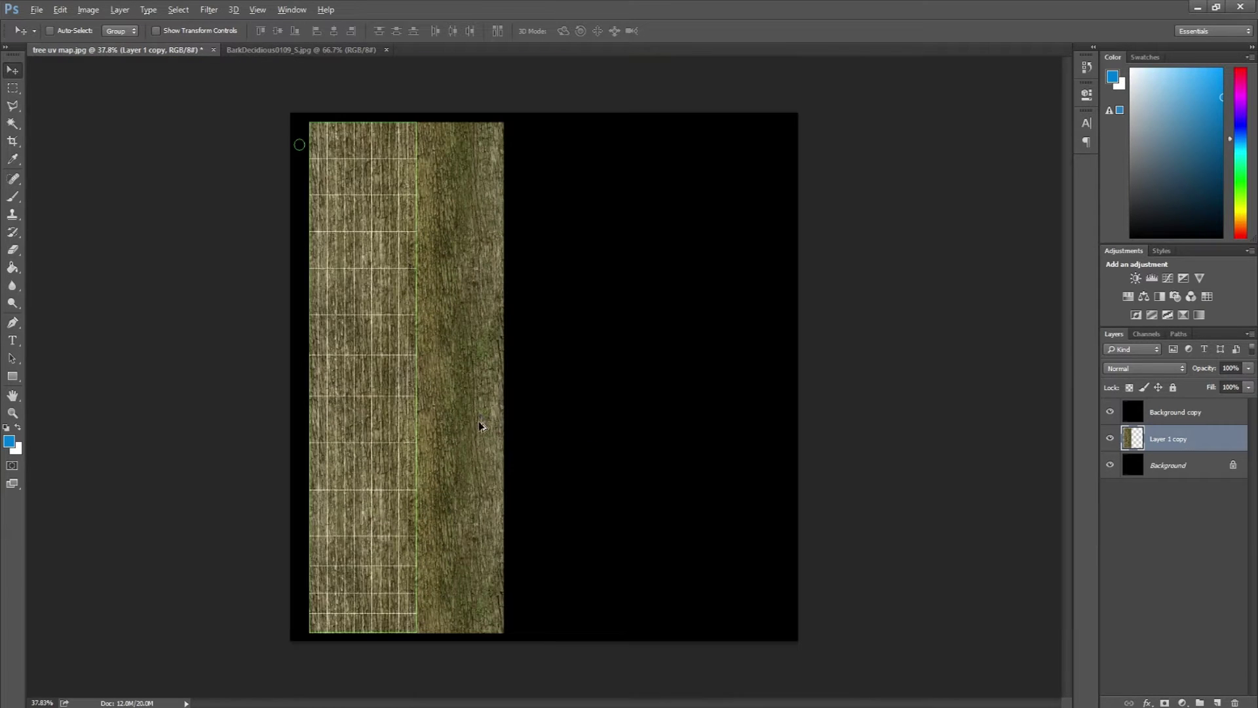
# Delete the excess bark to the right of the UV strip using a rectangular selection along the strip's edge, and deselect
pyautogui.click(13, 87)
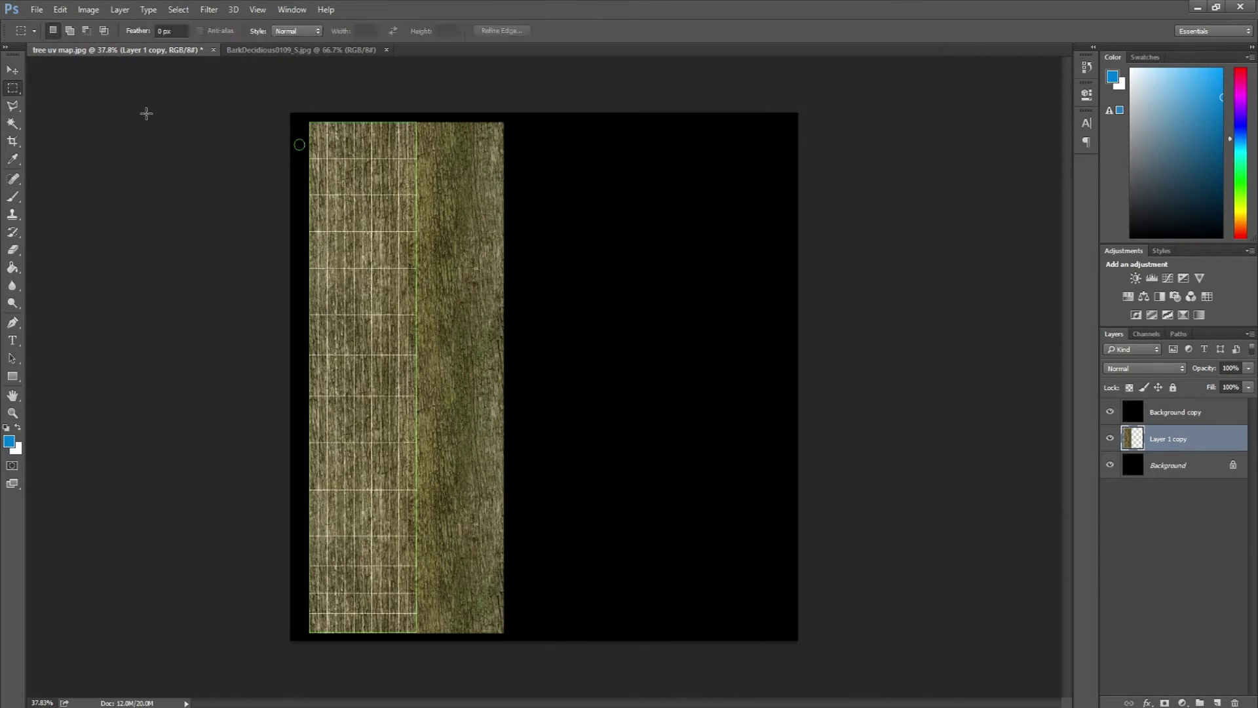
pyautogui.moveTo(549, 98); pyautogui.dragTo(420, 628)
pyautogui.scroll(3, 422, 638)
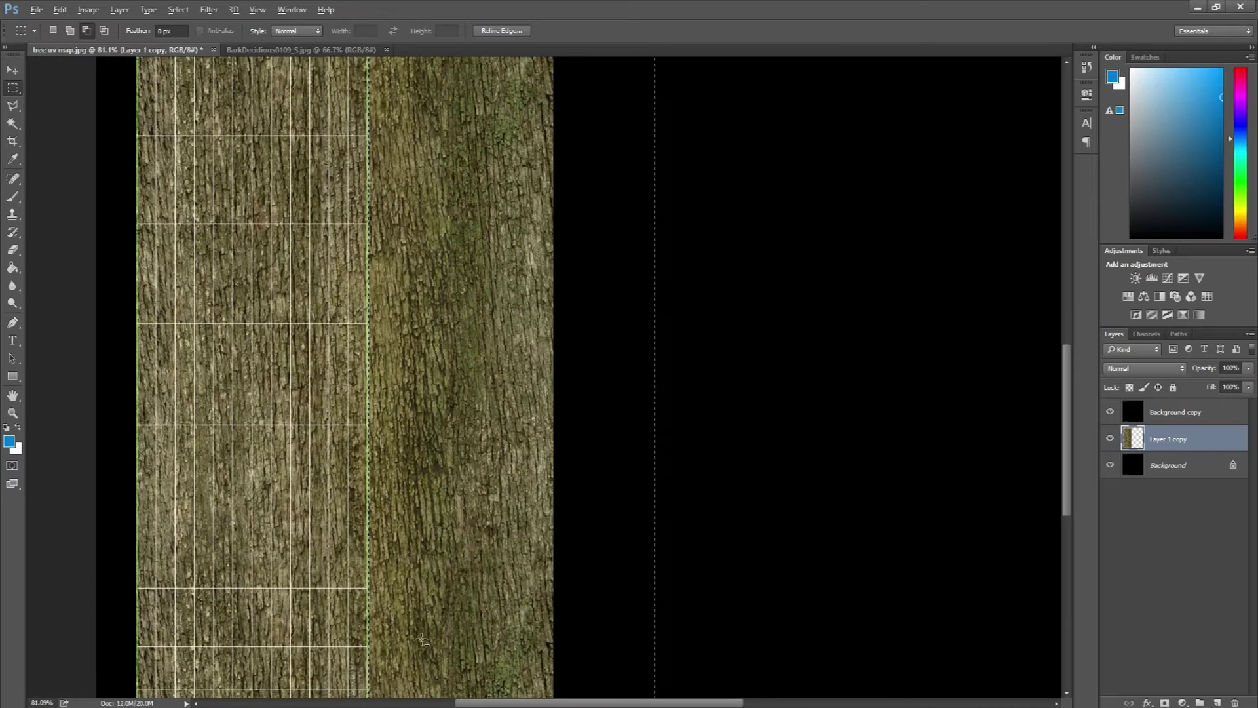
pyautogui.scroll(8, 422, 640)
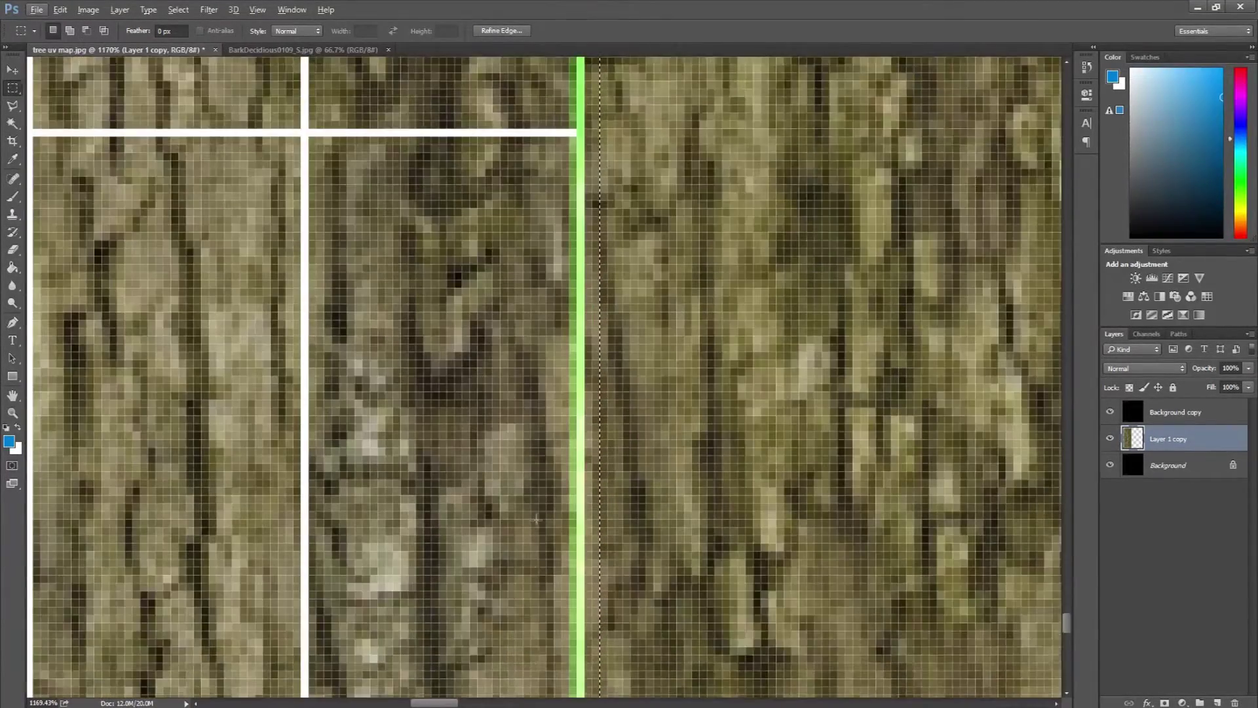
pyautogui.scroll(-10, 535, 519)
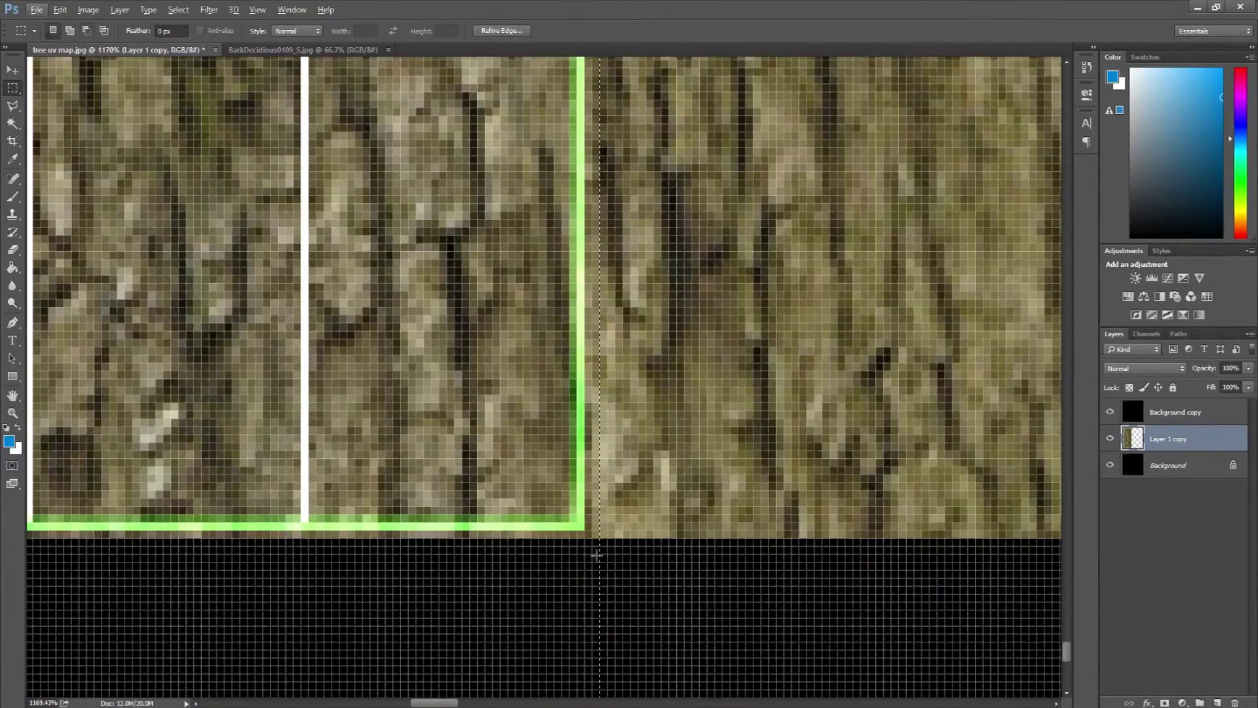
pyautogui.scroll(4, 596, 555)
pyautogui.moveTo(635, 485); pyautogui.dragTo(477, 505)
pyautogui.scroll(-7, 478, 505)
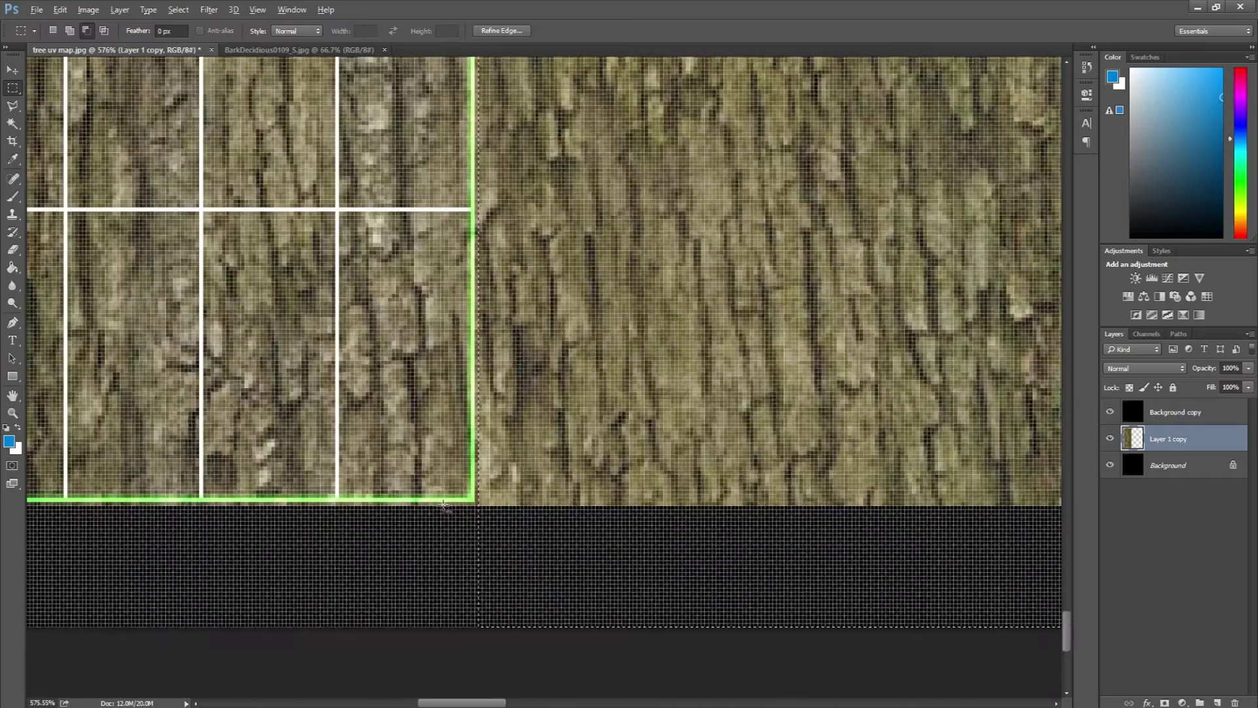
pyautogui.scroll(-10, 443, 505)
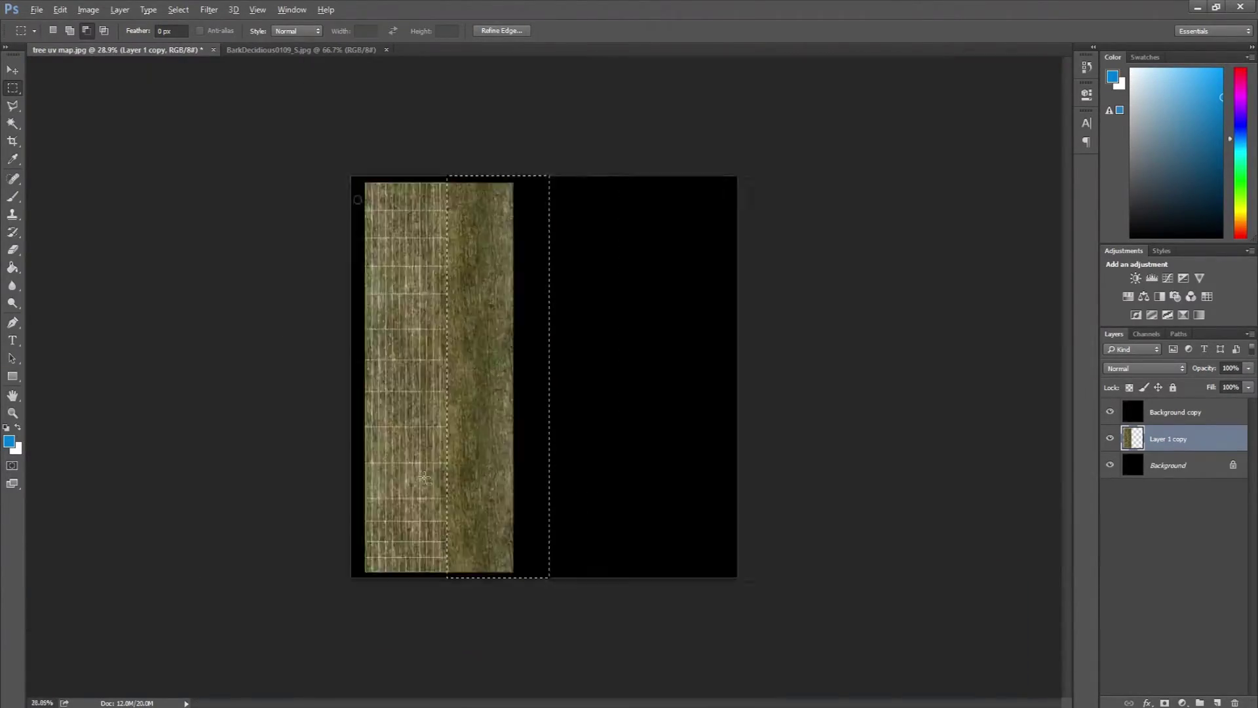
pyautogui.scroll(12, 425, 479)
pyautogui.scroll(-10, 473, 438)
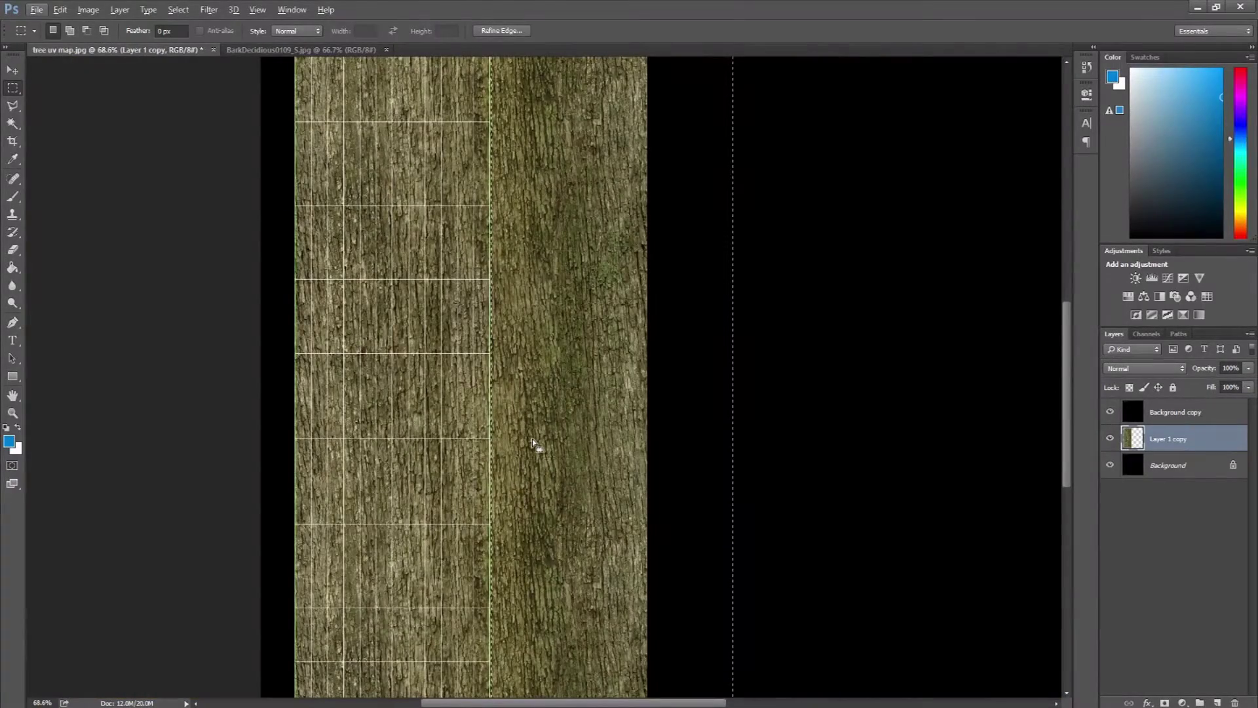
pyautogui.press('Delete')
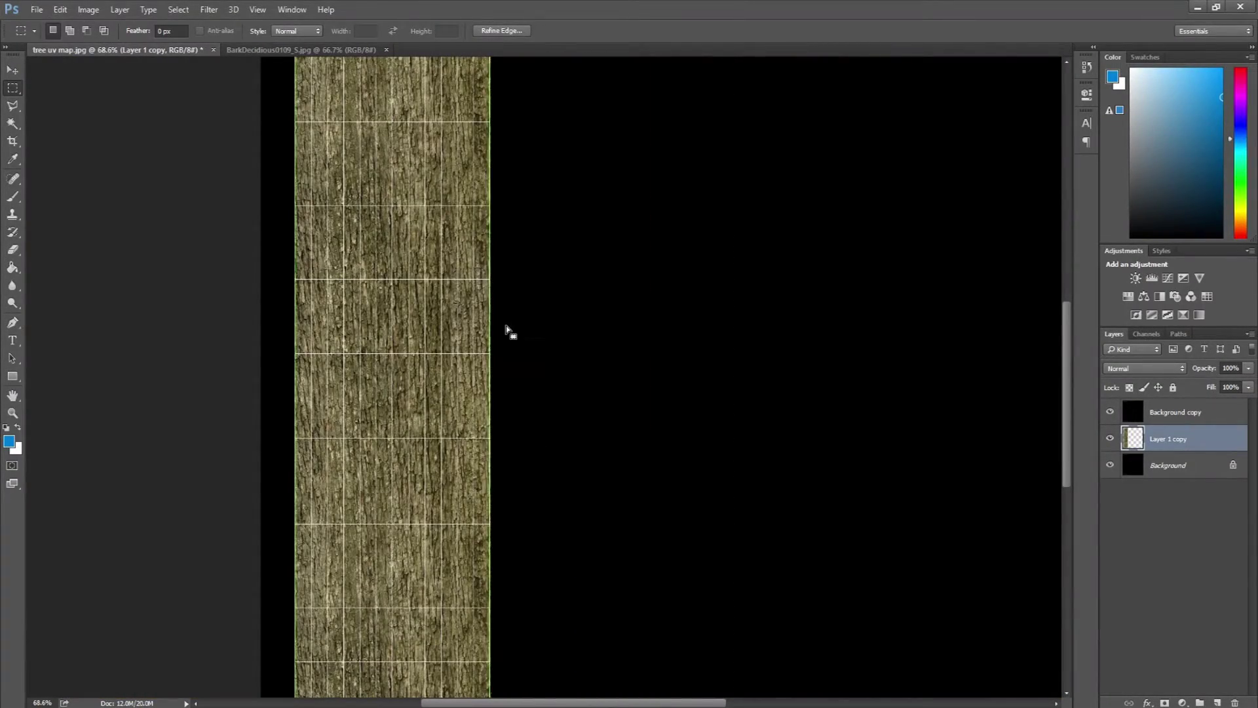
pyautogui.hotkey('ctrl', 'd')
pyautogui.scroll(-3, 506, 330)
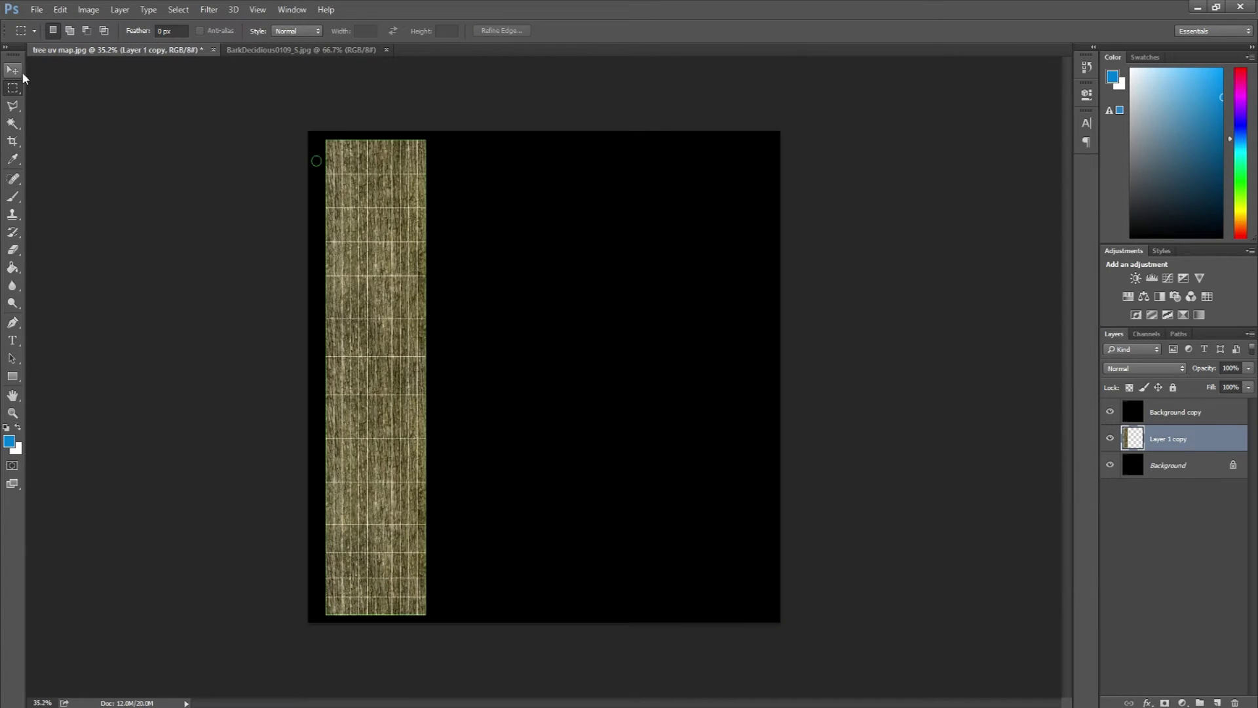
# Copy the trimmed bark strip and create a new 436 x 1982 pixel document from the Clipboard preset
pyautogui.click(14, 71)
pyautogui.scroll(4, 371, 182)
pyautogui.scroll(-3, 367, 180)
pyautogui.press('alt')
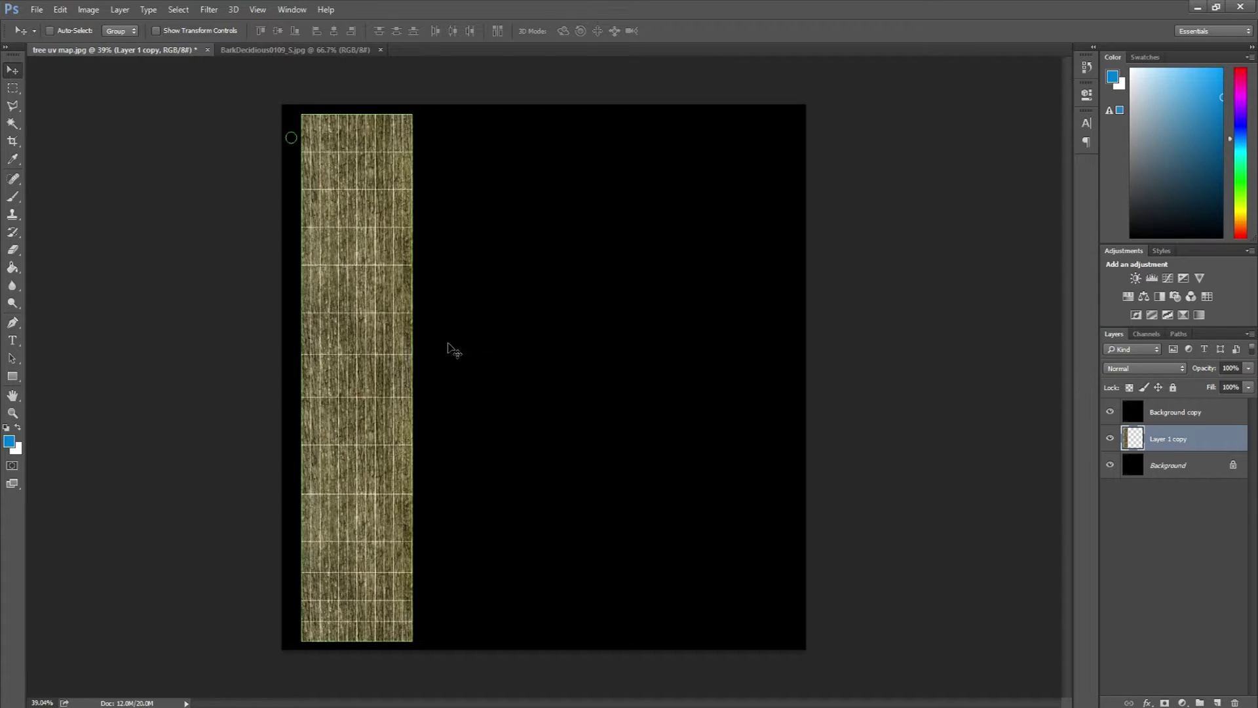
pyautogui.hotkey('ctrl', 'a')
pyautogui.click(37, 10)
pyautogui.click(46, 25)
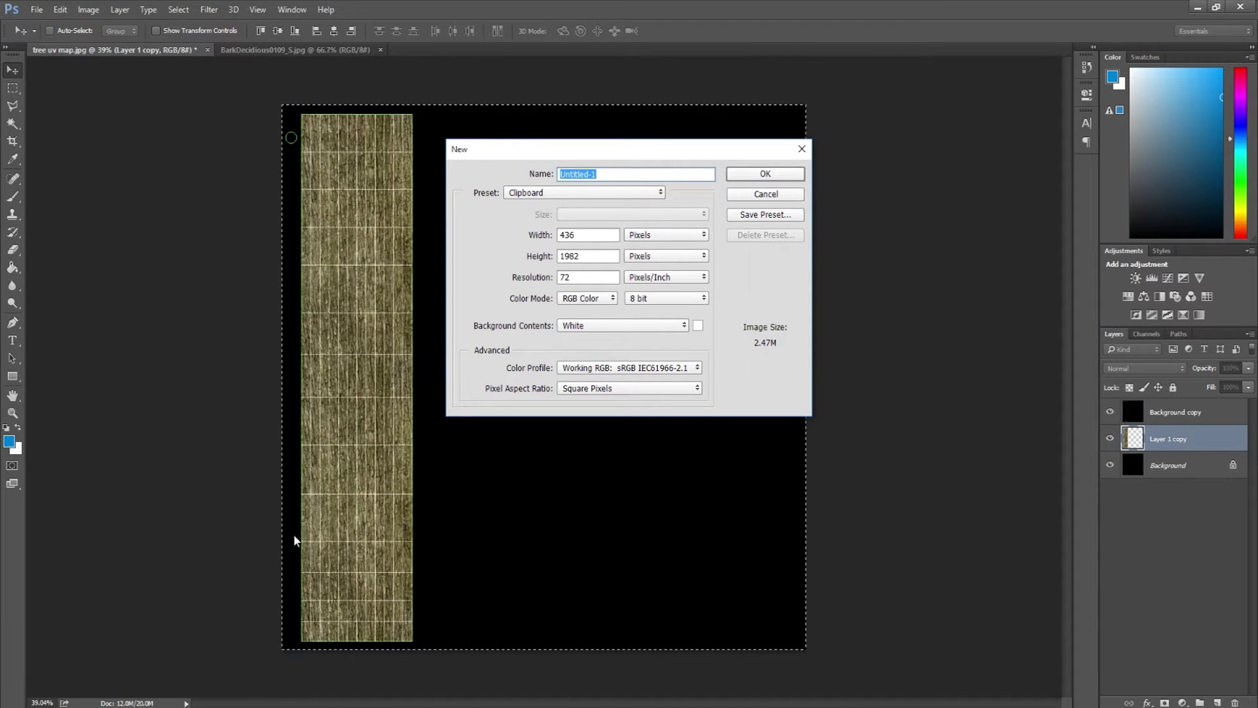
pyautogui.click(762, 174)
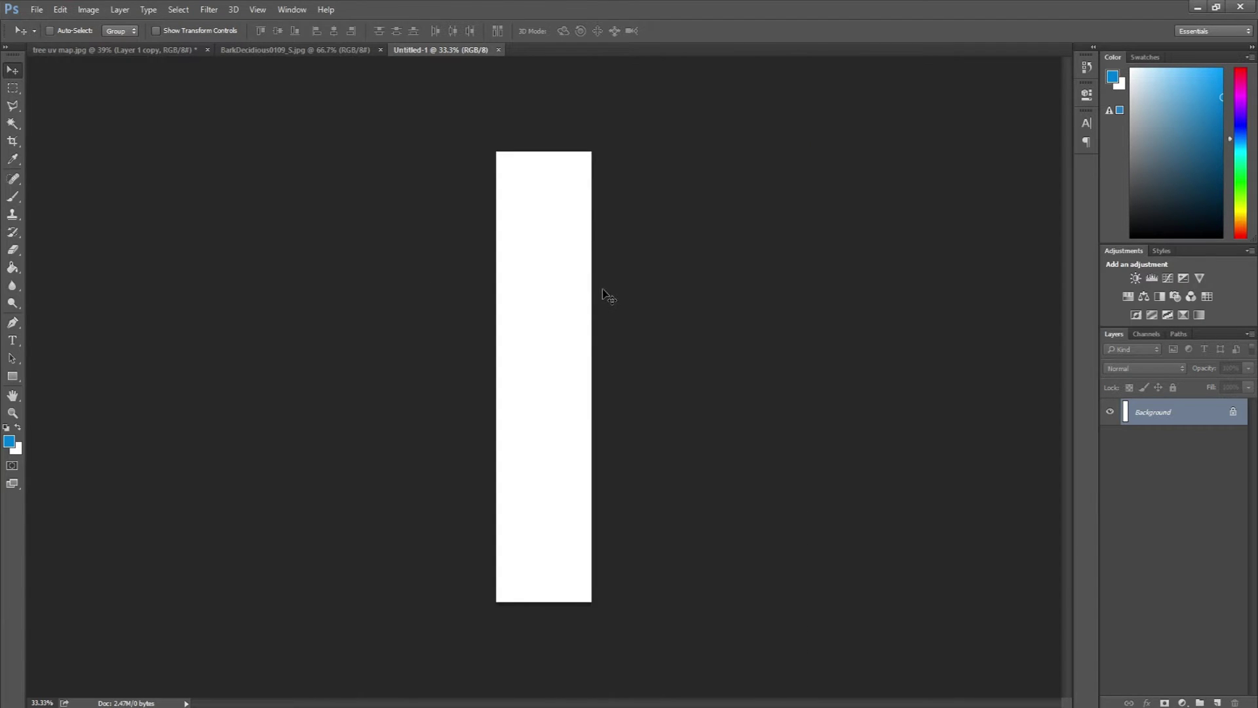
# Paste the bark strip into the new document
pyautogui.hotkey('ctrl', 'v')
pyautogui.scroll(5, 544, 466)
pyautogui.scroll(-4, 543, 464)
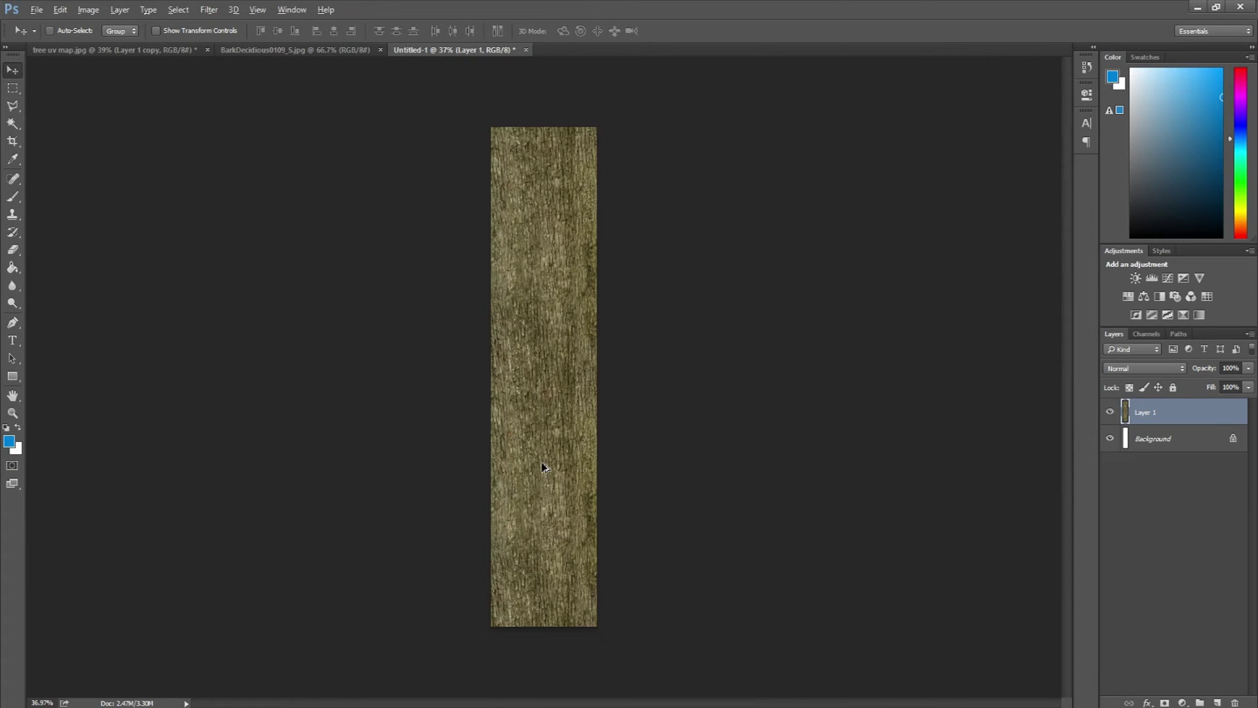
pyautogui.scroll(1, 544, 464)
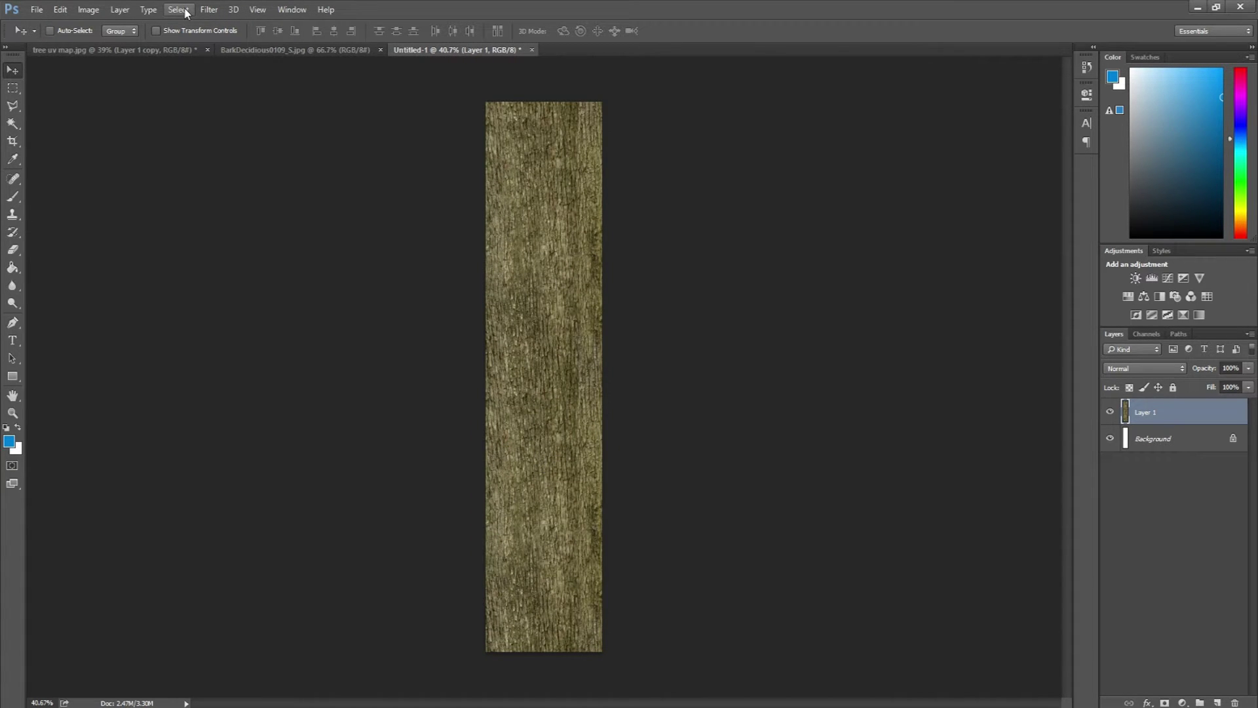
# Apply the Offset filter to the bark with +219 pixels horizontal, 0 vertical and Wrap Around, and inspect the central seam
pyautogui.click(209, 9)
pyautogui.moveTo(309, 269)
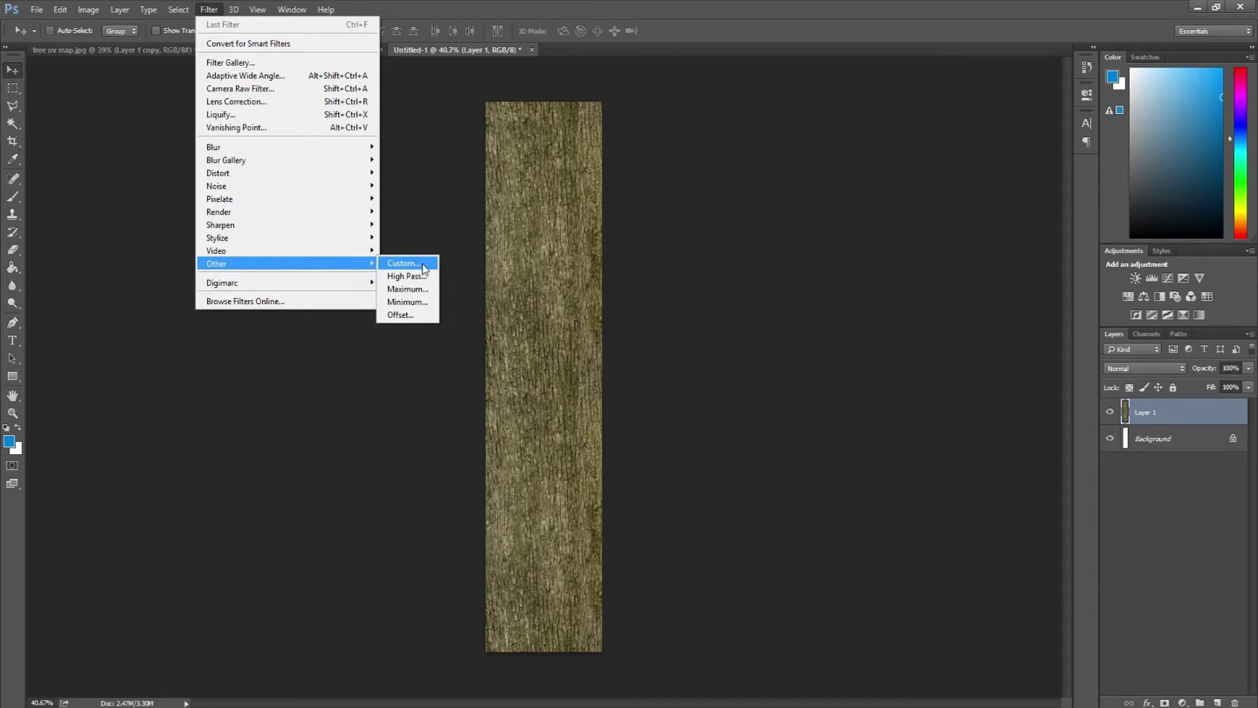
pyautogui.click(405, 315)
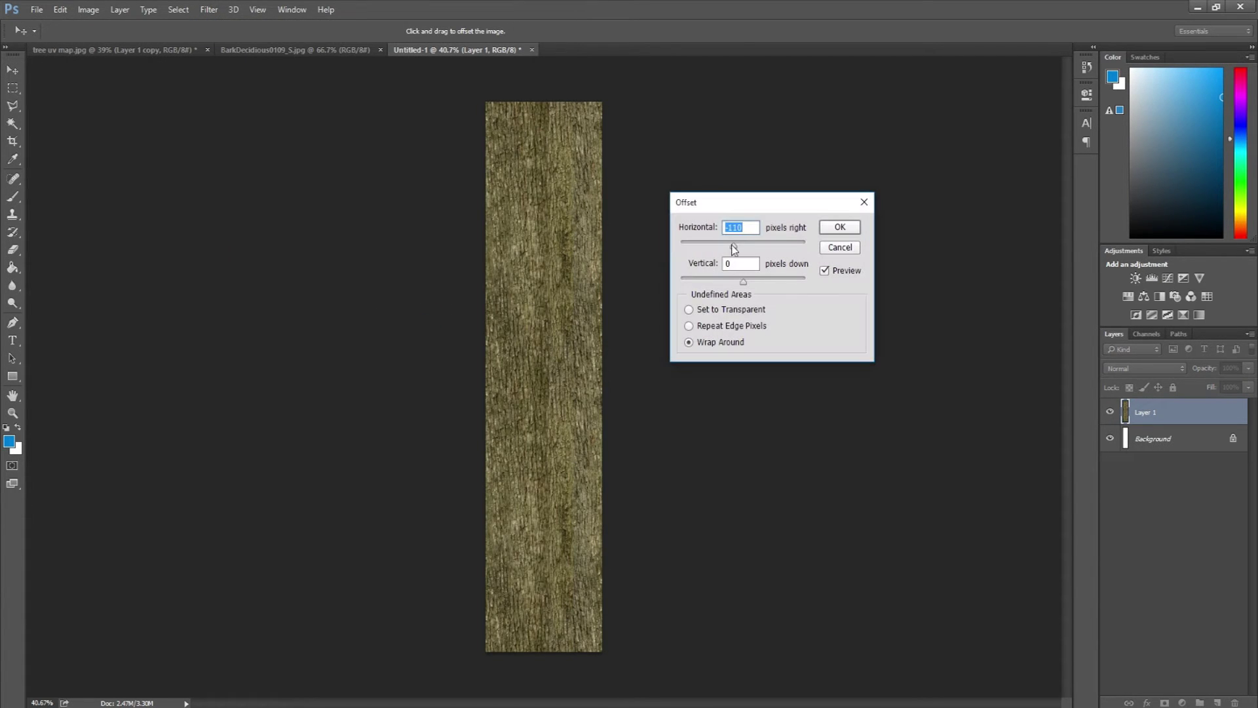
pyautogui.moveTo(733, 245); pyautogui.dragTo(735, 246)
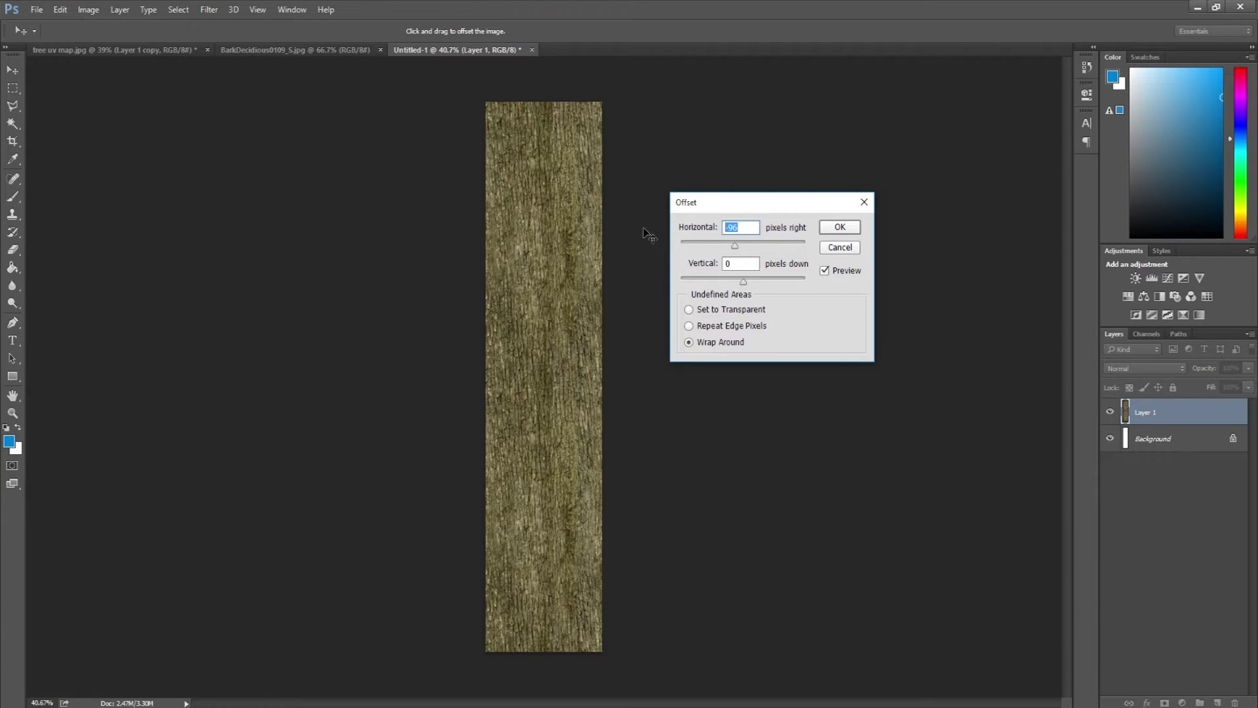
pyautogui.write('0')
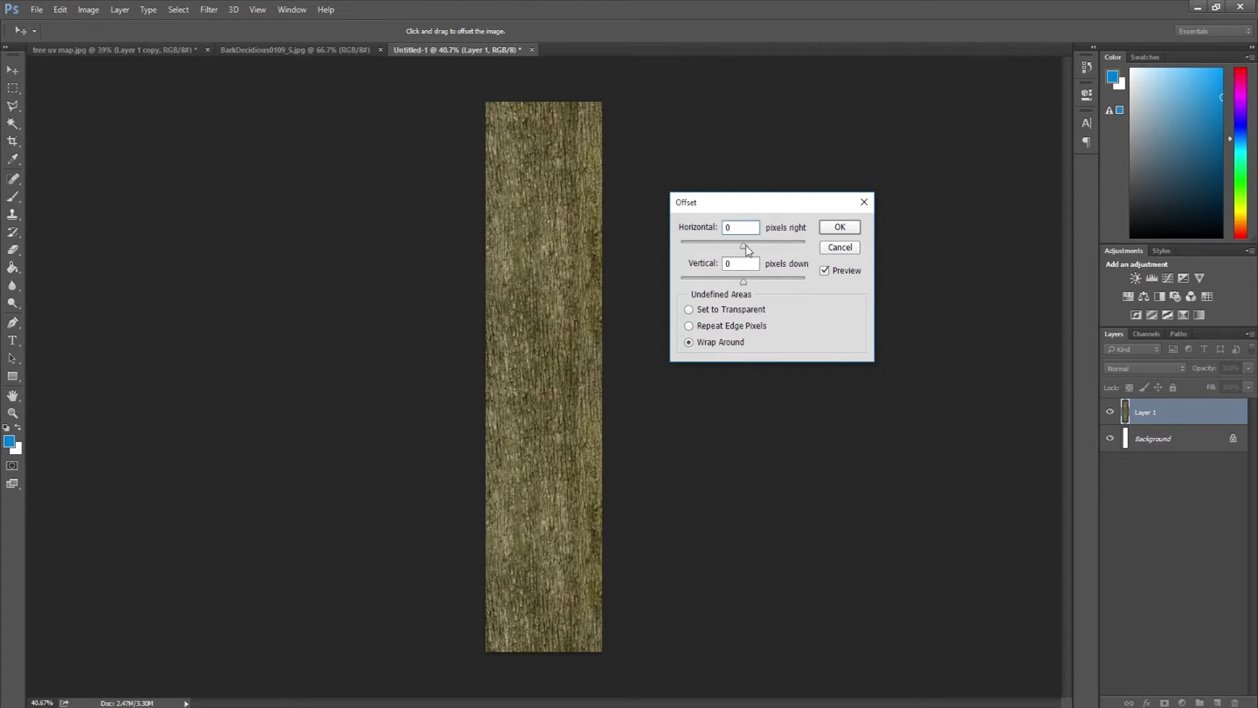
pyautogui.moveTo(750, 248); pyautogui.dragTo(762, 250)
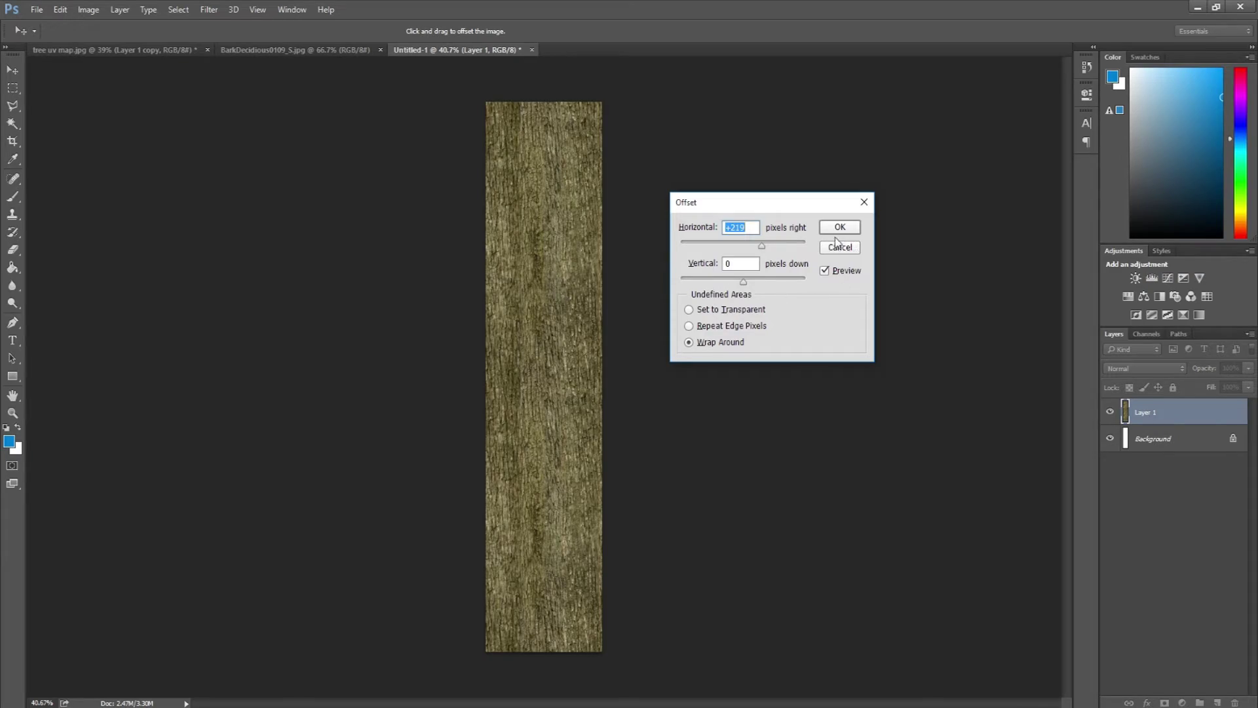
pyautogui.click(839, 227)
pyautogui.scroll(8, 553, 281)
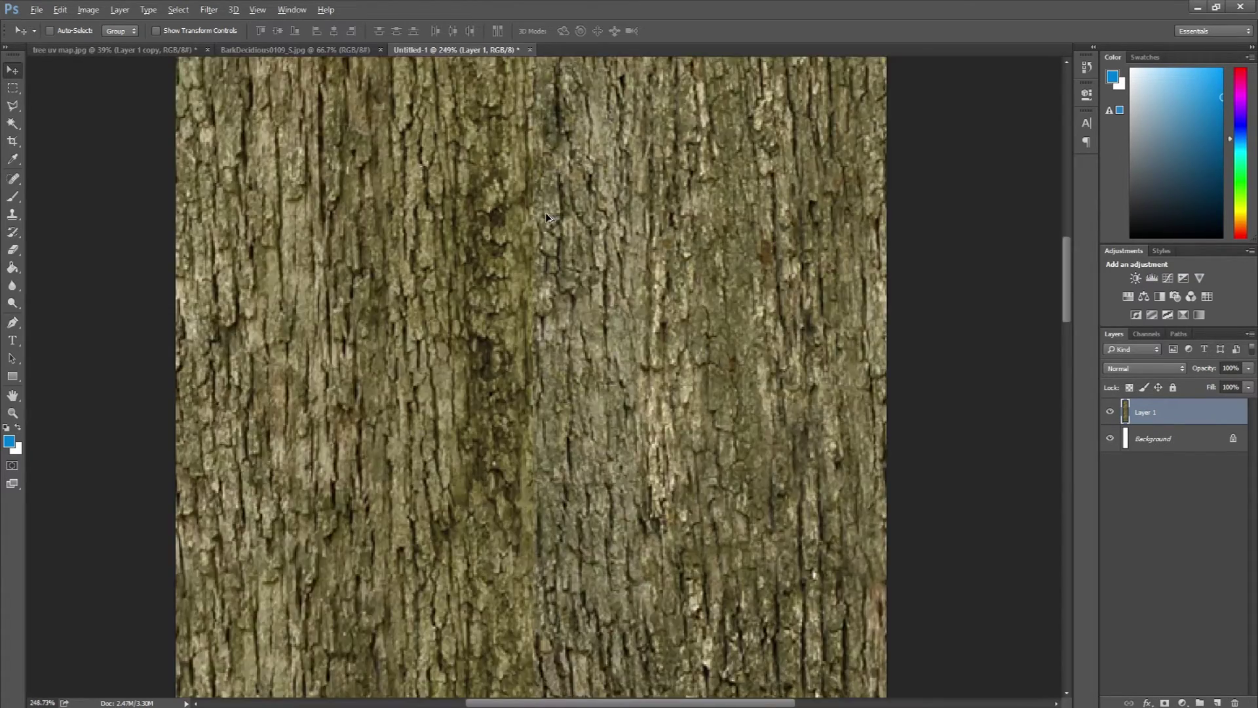
pyautogui.scroll(-5, 540, 230)
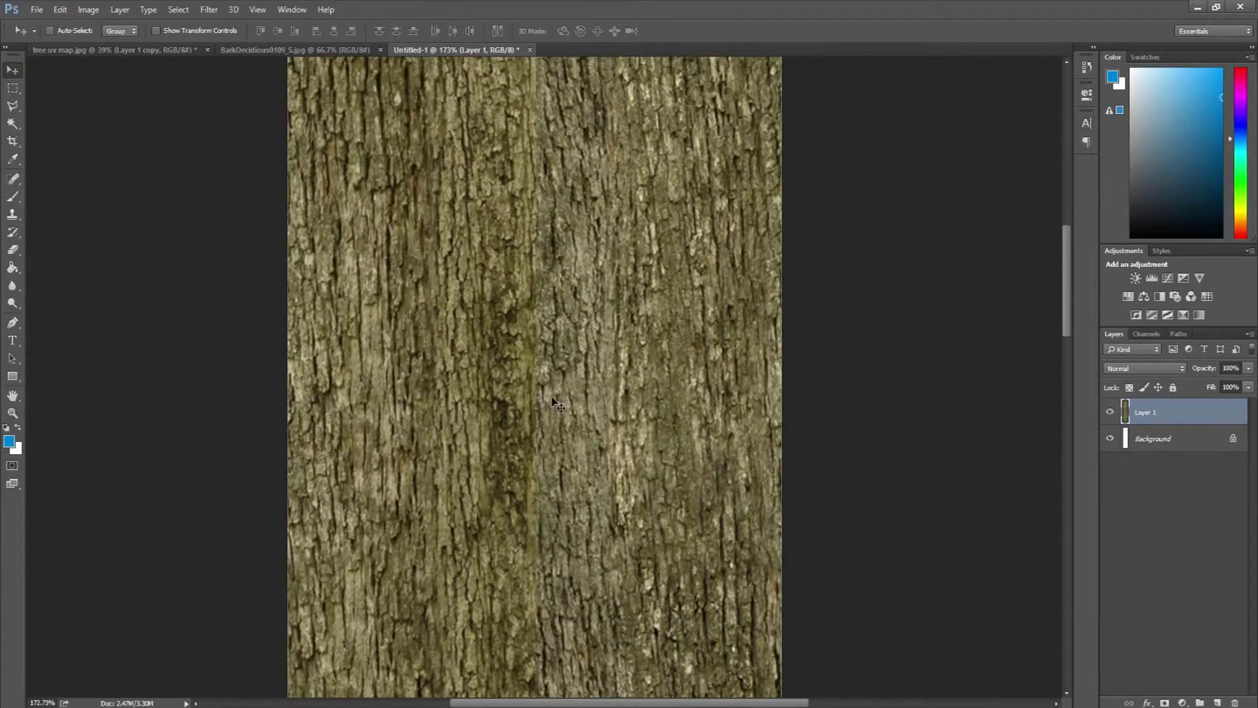
pyautogui.scroll(-10, 538, 393)
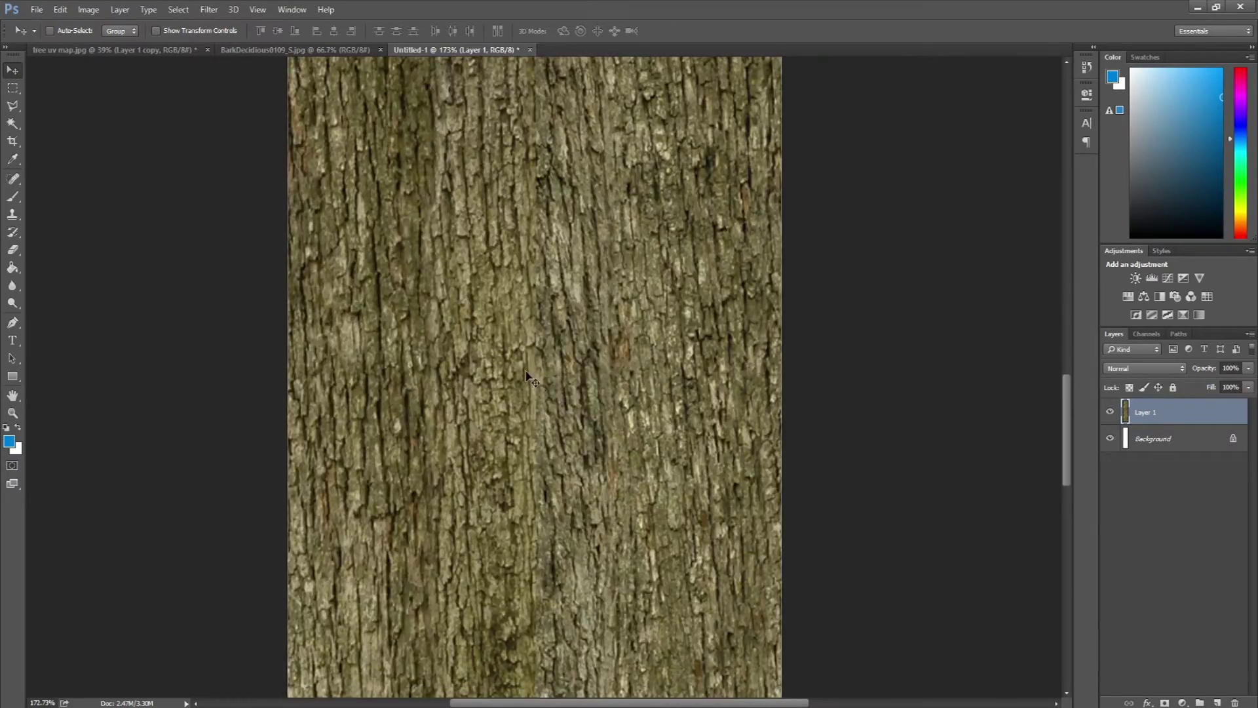
# Examine the central seam along the full height of the bark strip
pyautogui.scroll(6, 538, 388)
pyautogui.scroll(-4, 543, 262)
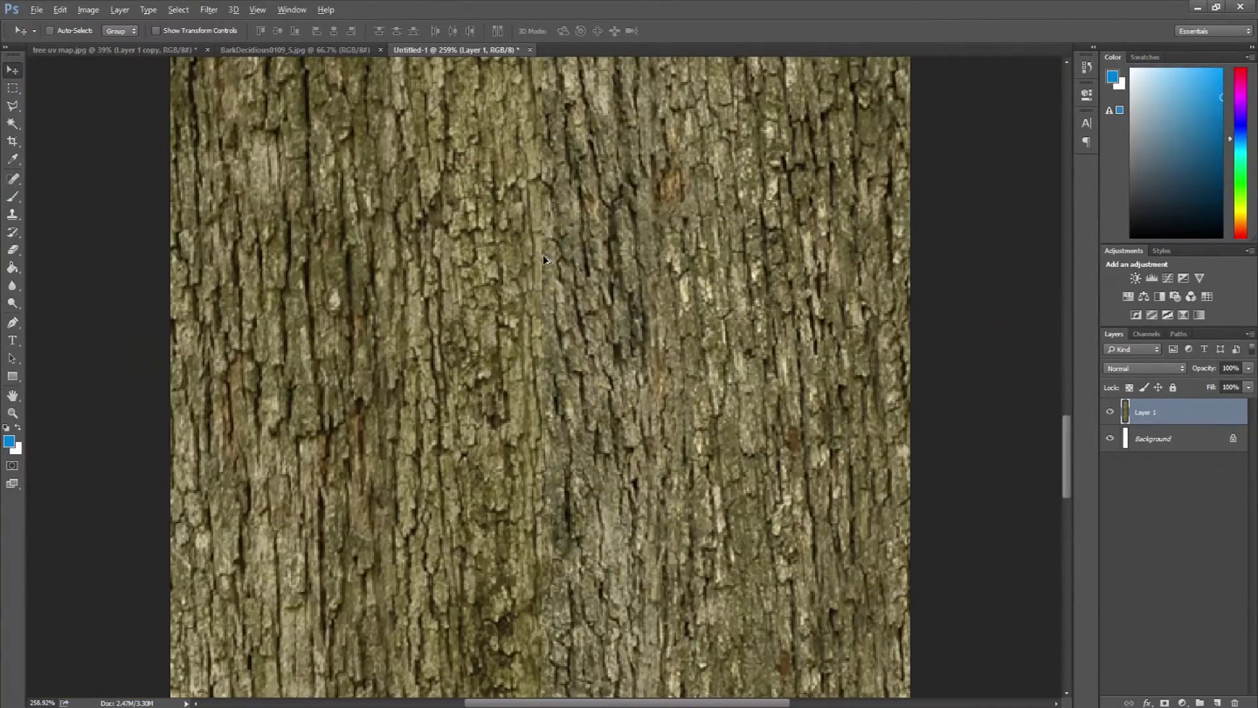
pyautogui.moveTo(1067, 451); pyautogui.dragTo(1059, 485)
pyautogui.scroll(-3, 517, 236)
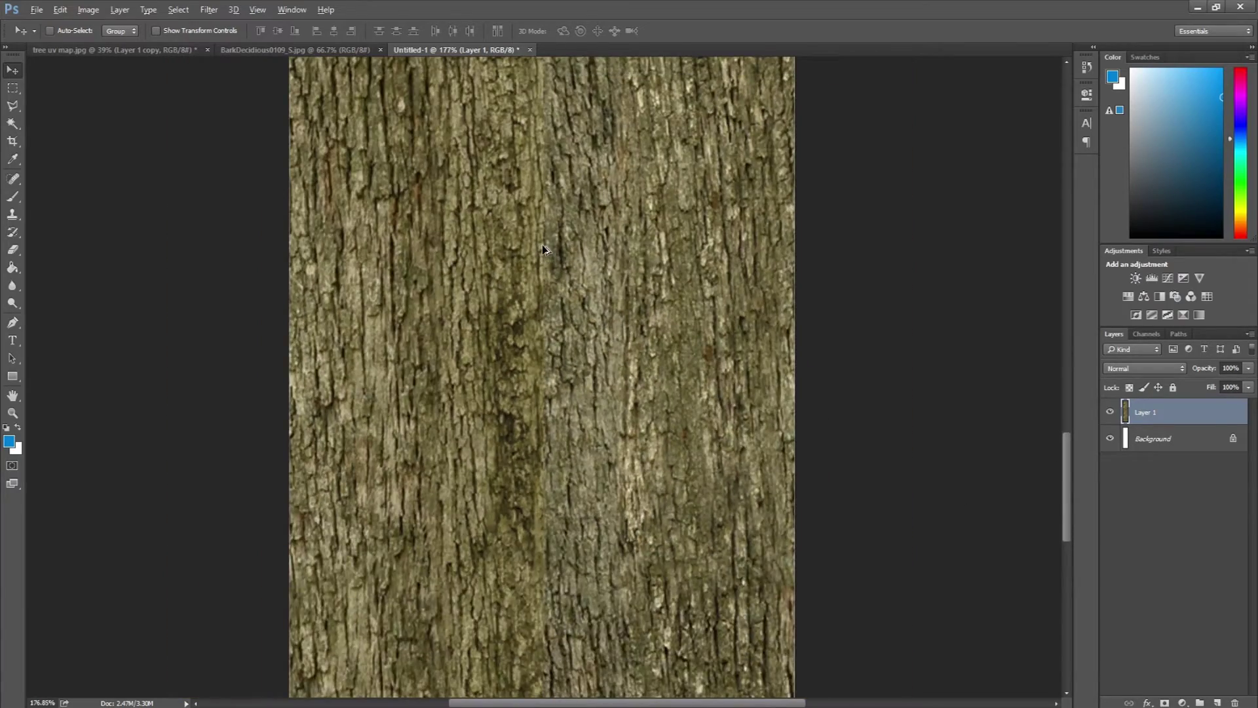
pyautogui.scroll(4, 549, 255)
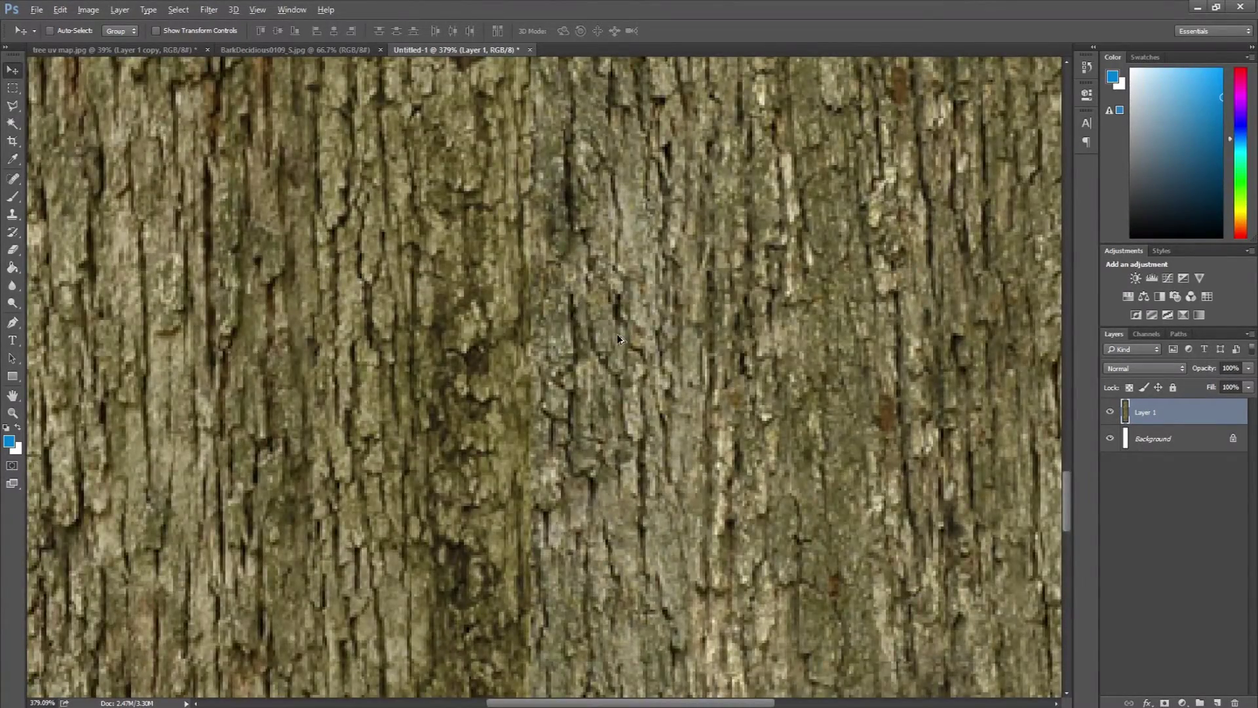
pyautogui.scroll(-5, 618, 339)
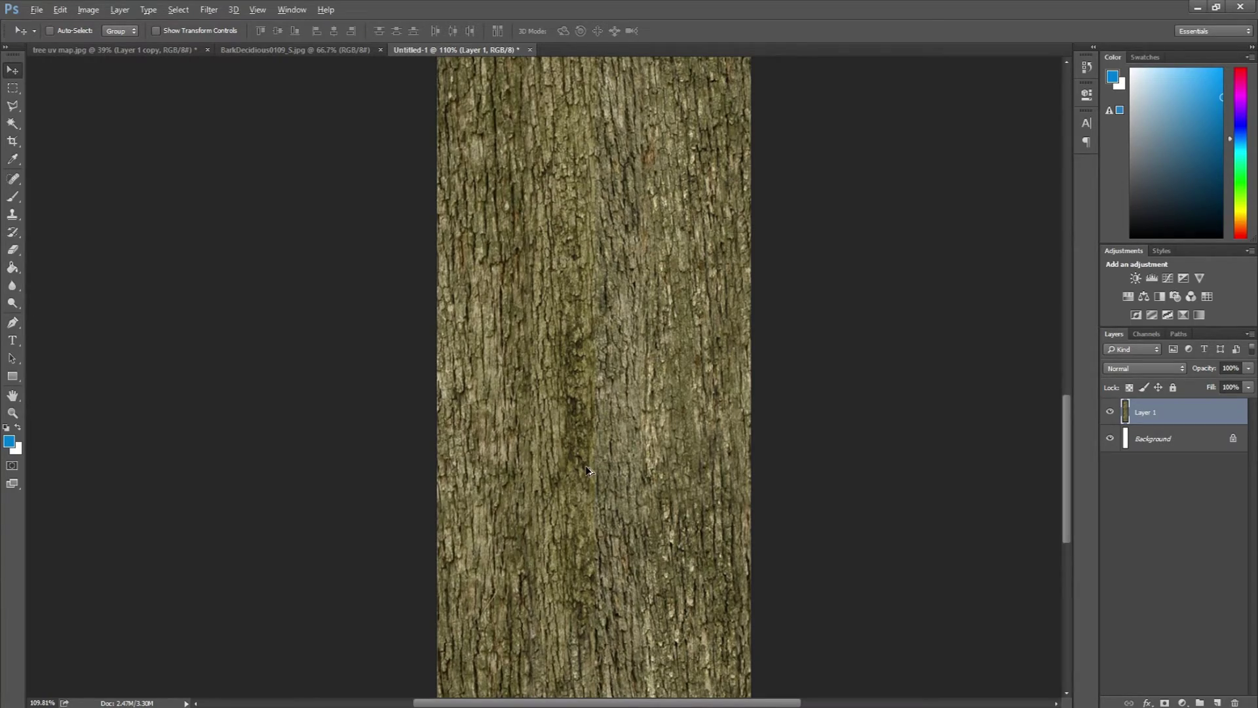
pyautogui.scroll(4, 592, 463)
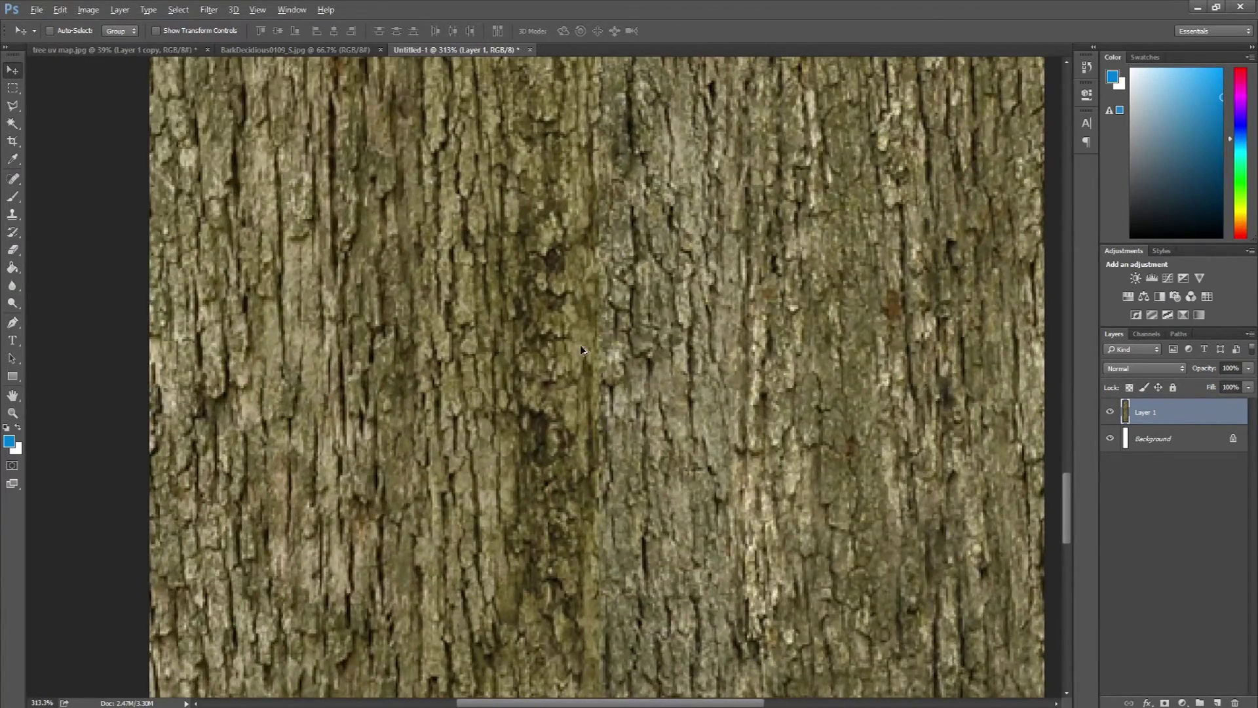
pyautogui.scroll(-4, 582, 350)
pyautogui.scroll(6, 580, 429)
pyautogui.scroll(10, 611, 580)
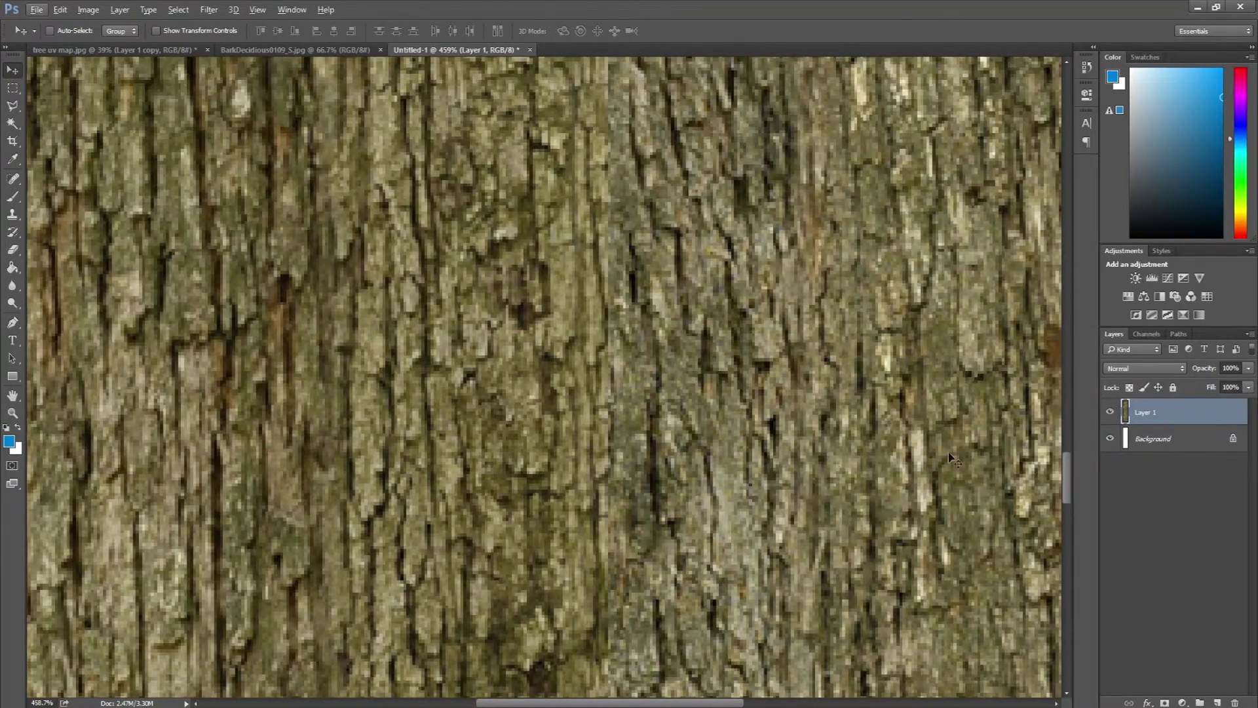
pyautogui.moveTo(1067, 480); pyautogui.dragTo(1053, 121)
pyautogui.scroll(-8, 609, 434)
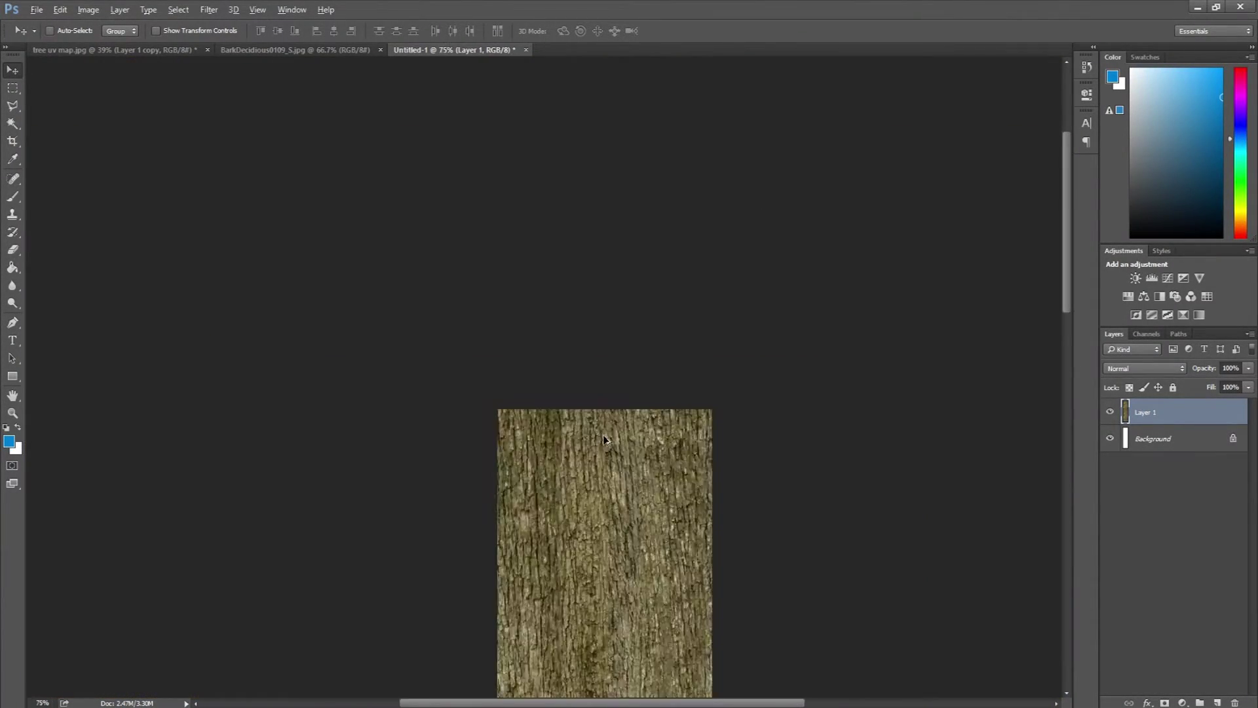
pyautogui.scroll(4, 567, 306)
pyautogui.scroll(5, 567, 306)
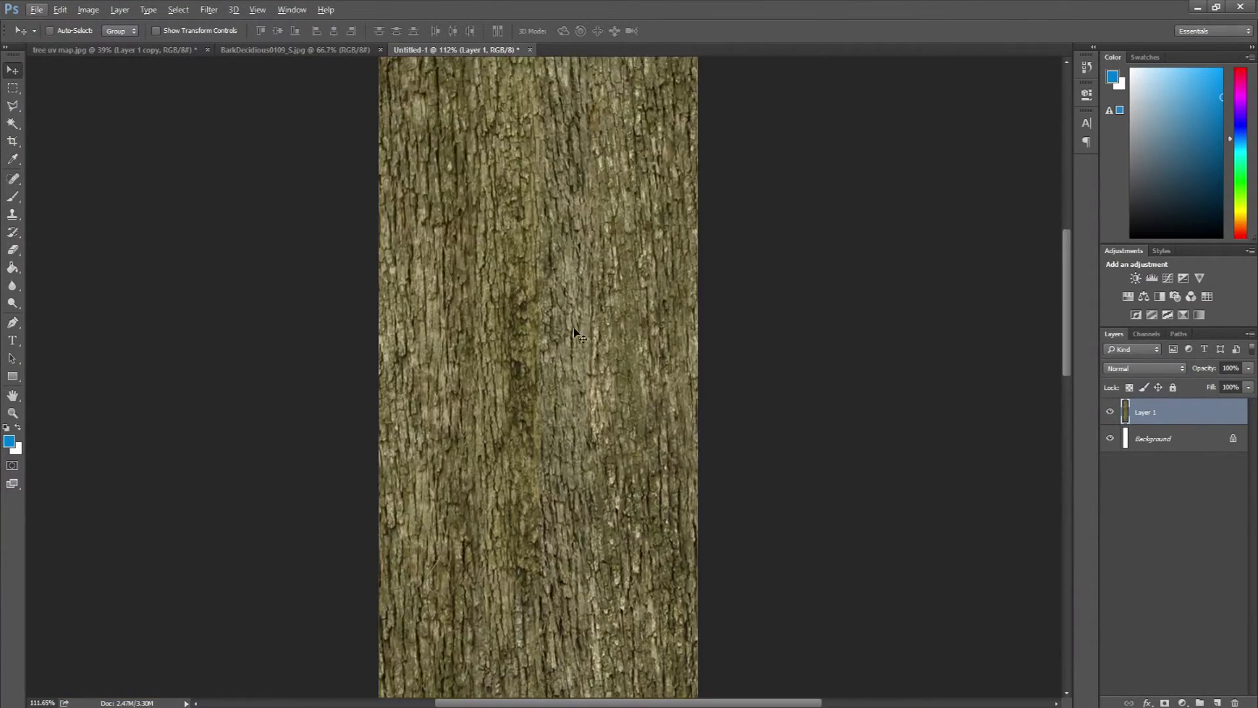
# Set up the Clone Stamp tool with a soft 80 px brush at 0% hardness
pyautogui.click(12, 217)
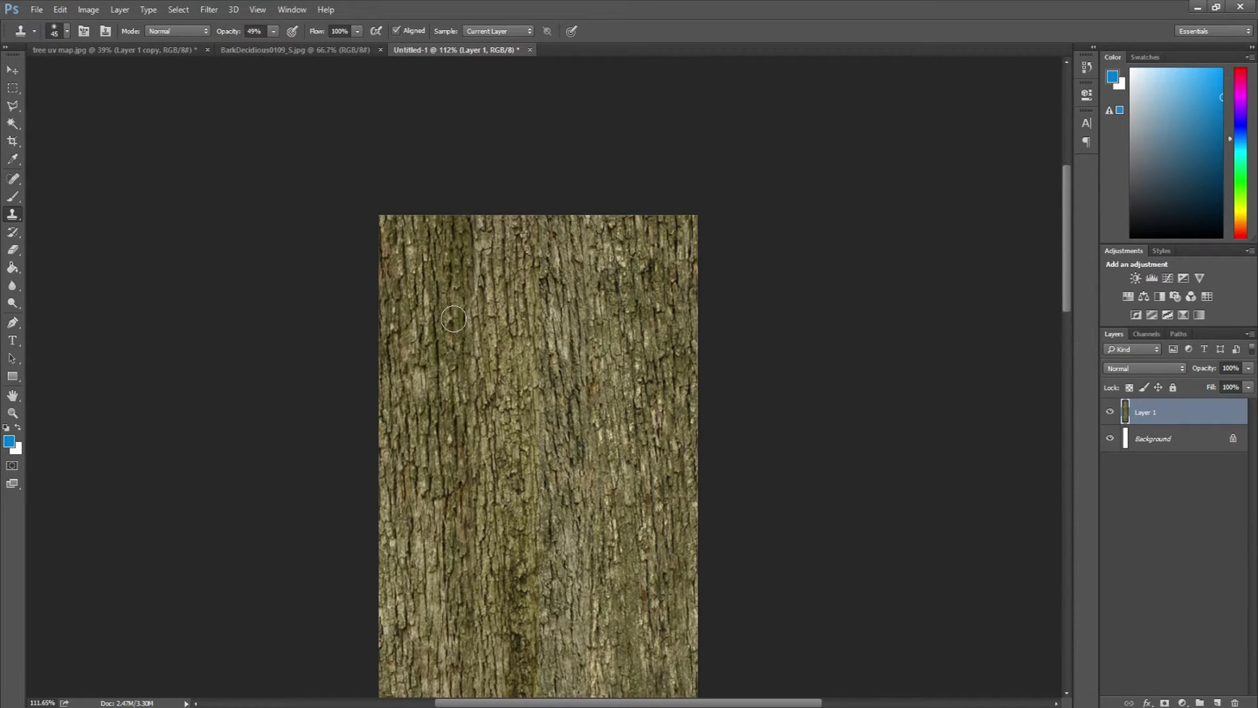
pyautogui.click(66, 32)
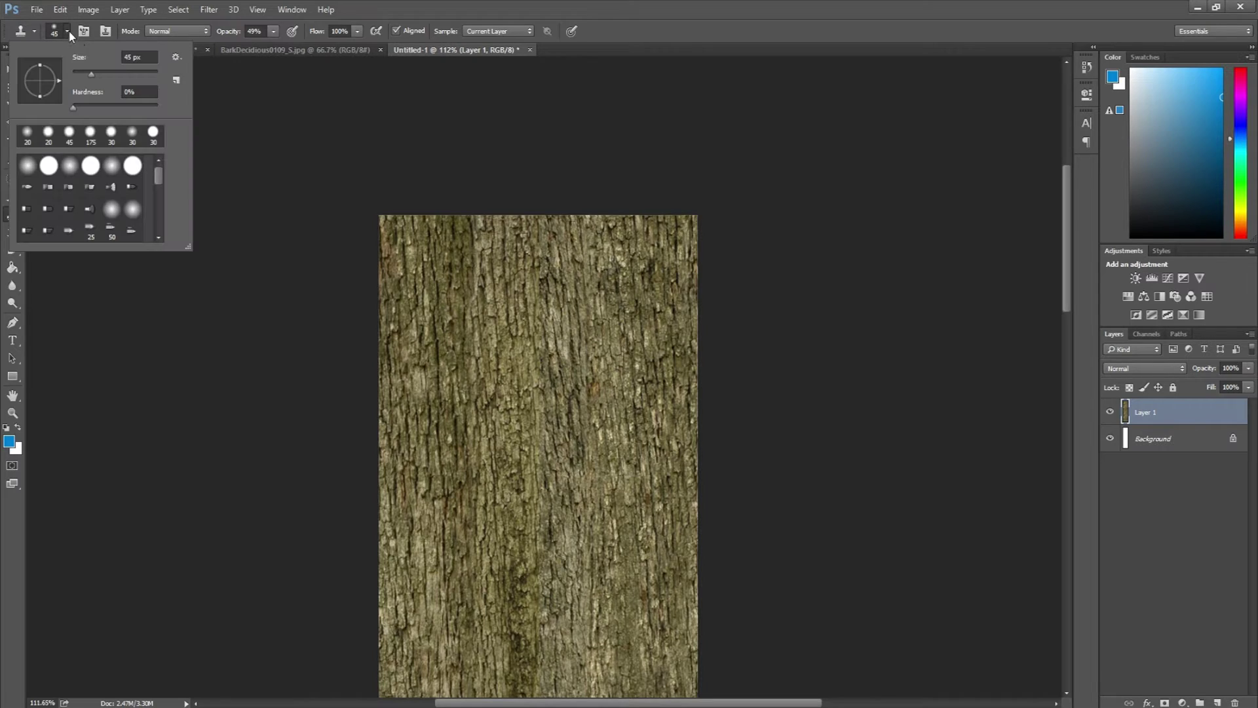
pyautogui.click(73, 107)
pyautogui.click(635, 13)
pyautogui.press(']')
pyautogui.press(']')
pyautogui.press(']')
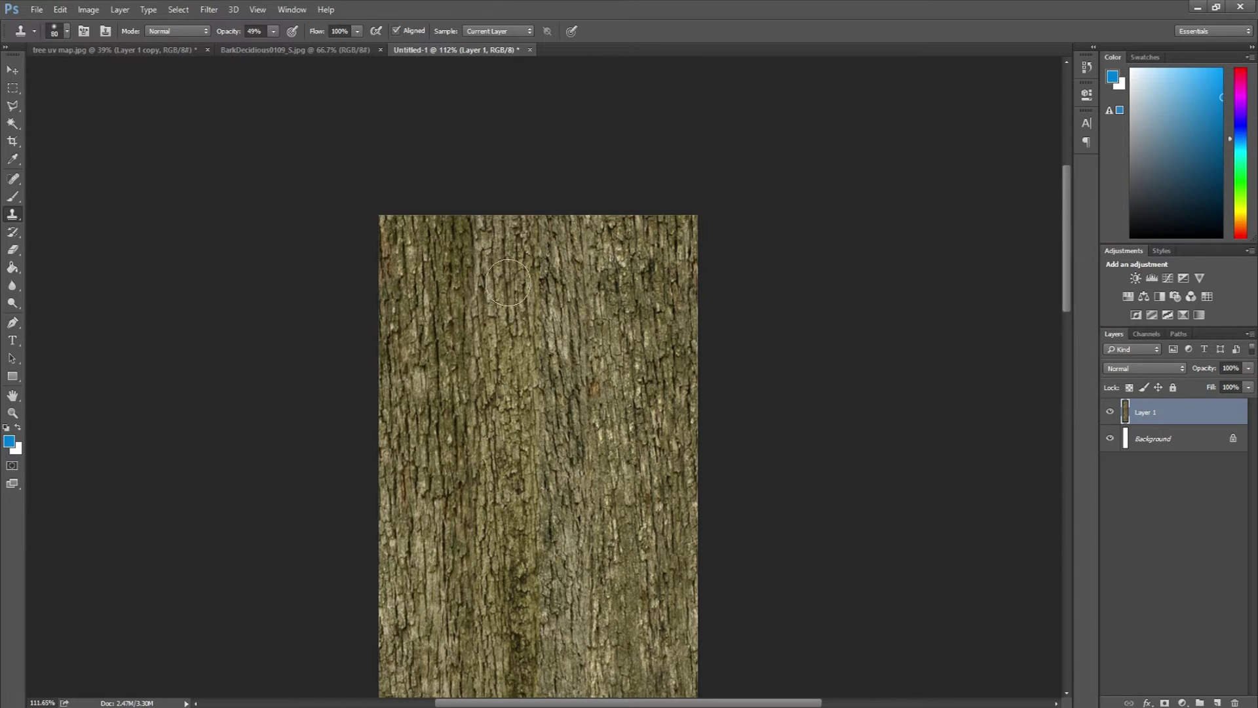
# Try to clone bark from beside the seam over its upper section at 49% opacity
pyautogui.keyDown('alt'); pyautogui.click(495, 296); pyautogui.keyUp('alt')
pyautogui.keyDown('alt'); pyautogui.click(653, 297); pyautogui.keyUp('alt')
pyautogui.moveTo(539, 240); pyautogui.dragTo(536, 330)
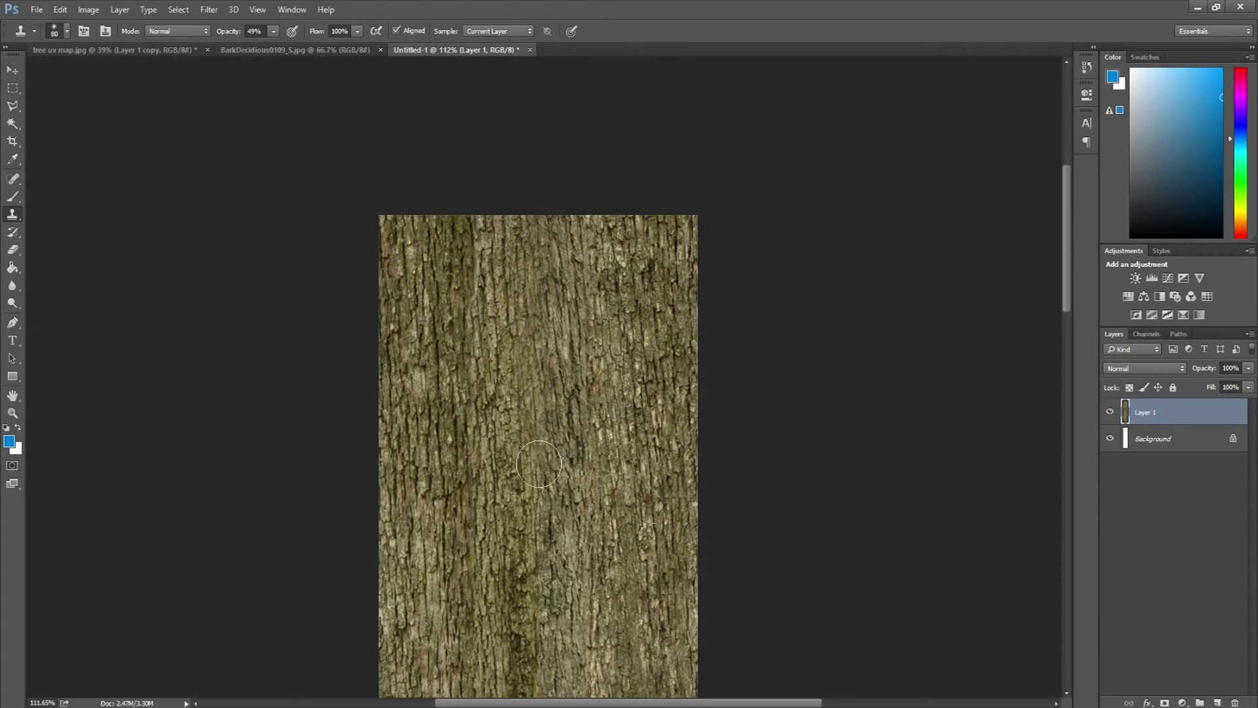
pyautogui.scroll(1, 541, 267)
pyautogui.scroll(7, 540, 268)
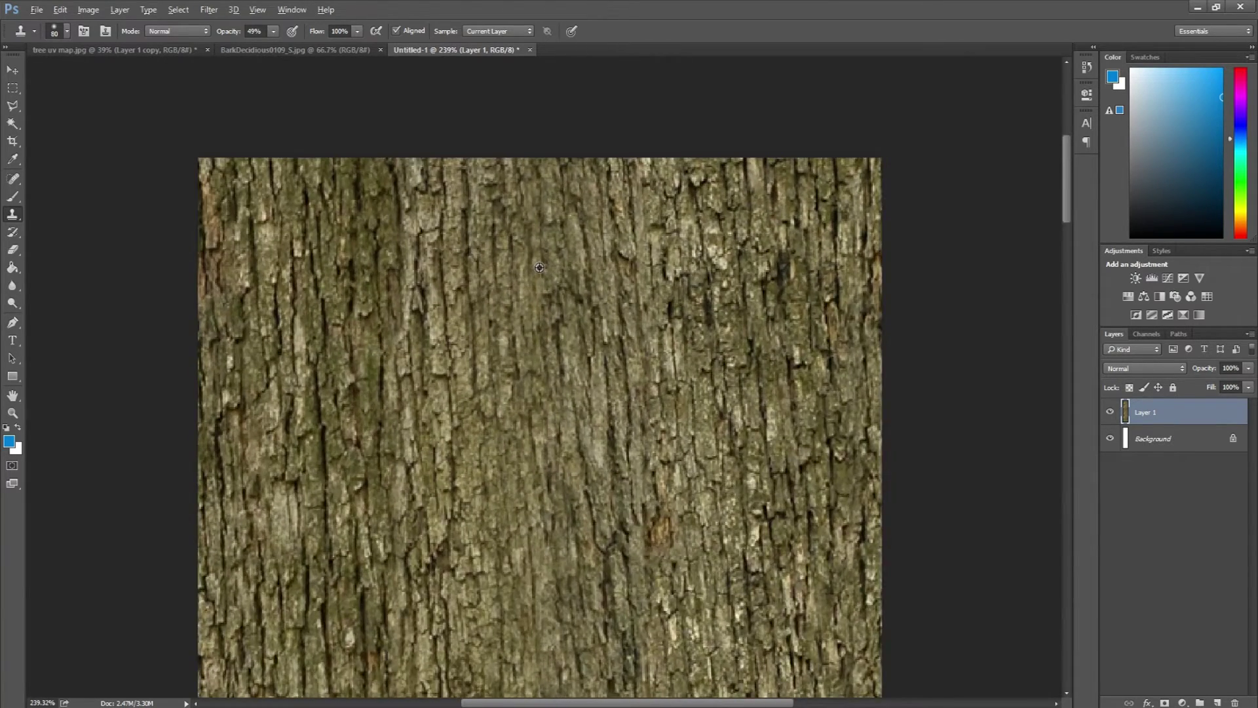
# Set the Clone Stamp opacity to 100%
pyautogui.click(273, 31)
pyautogui.click(445, 49)
pyautogui.scroll(-7, 445, 333)
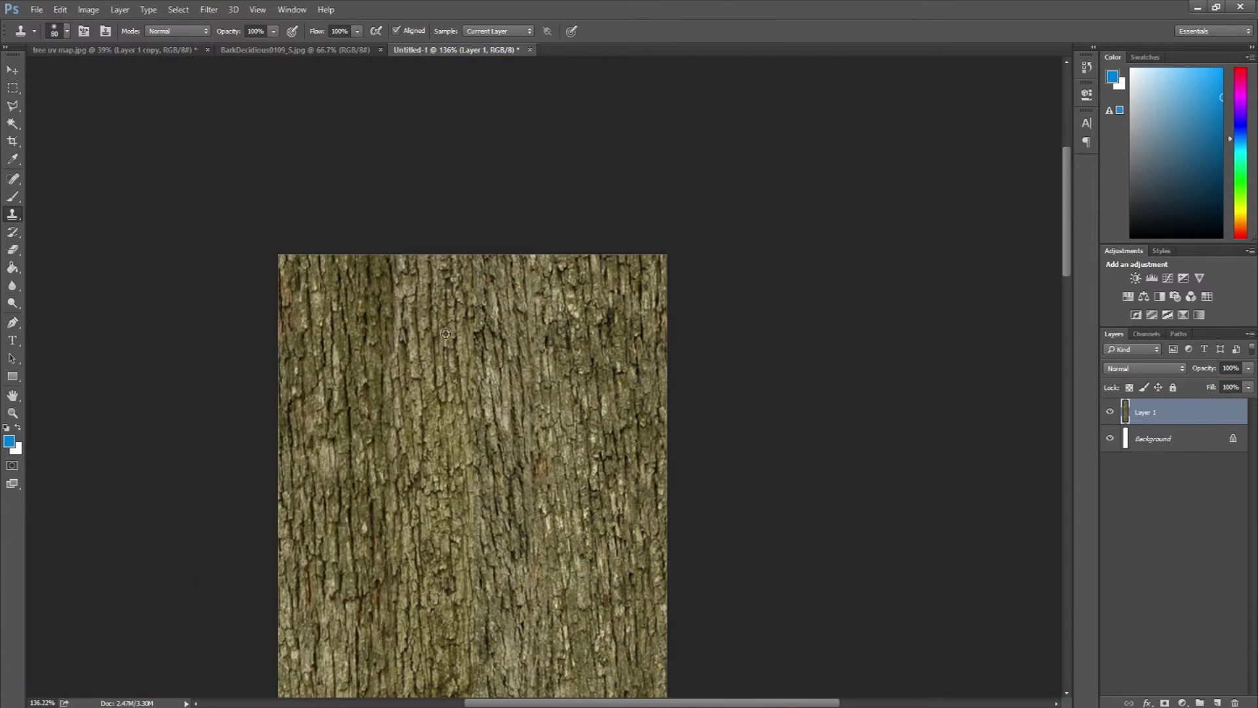
# Try to clone bark sampled right of the seam down its upper section with the 80 px soft brush
pyautogui.keyDown('alt'); pyautogui.click(602, 313); pyautogui.keyUp('alt')
pyautogui.moveTo(472, 267); pyautogui.dragTo(482, 540)
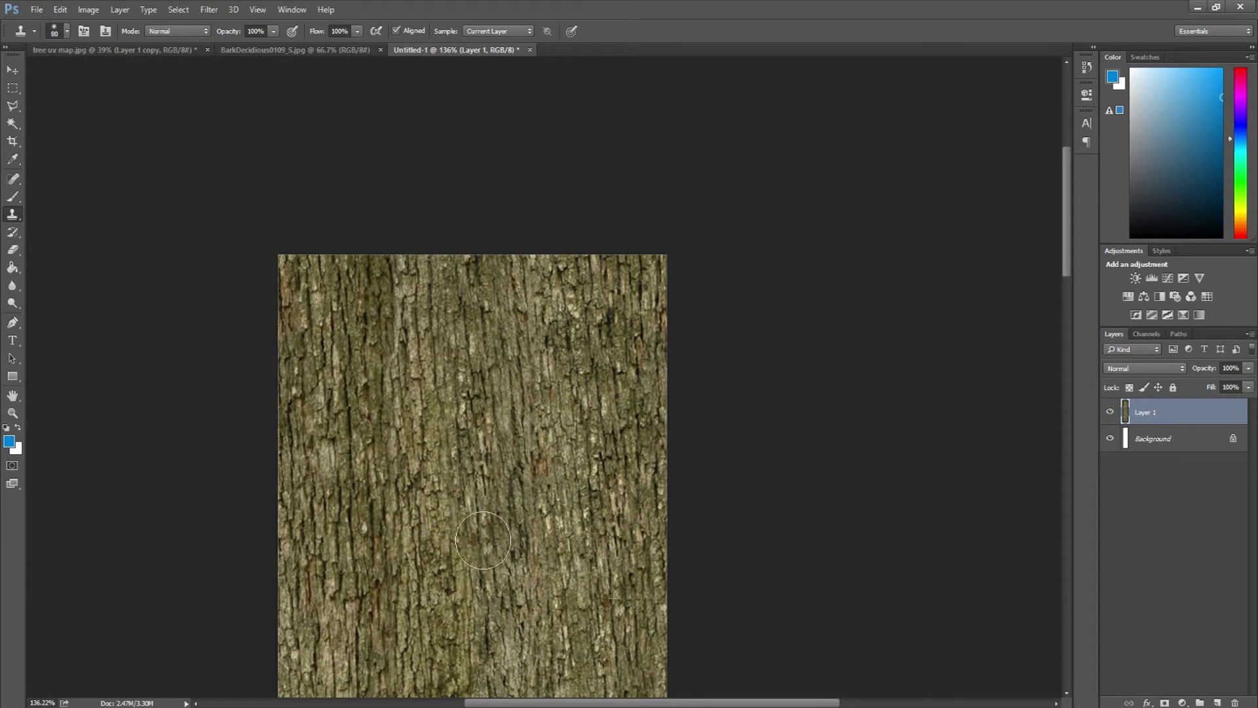
pyautogui.scroll(4, 477, 347)
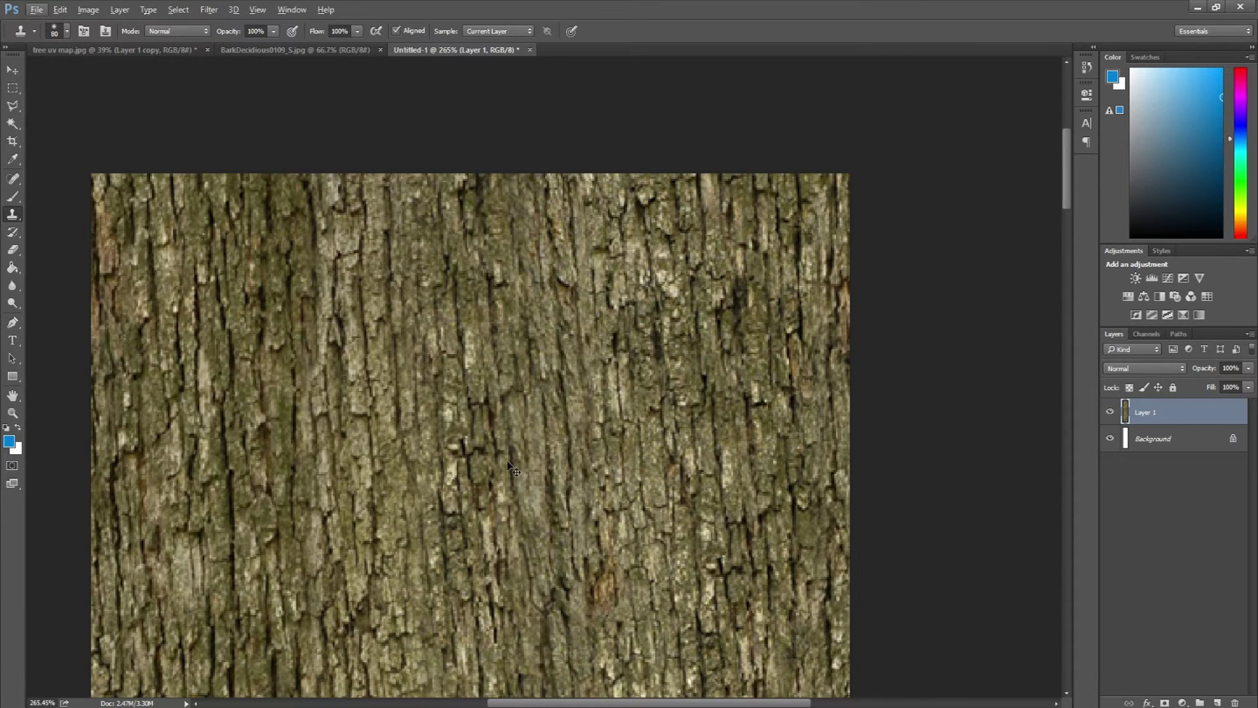
pyautogui.scroll(-3, 486, 385)
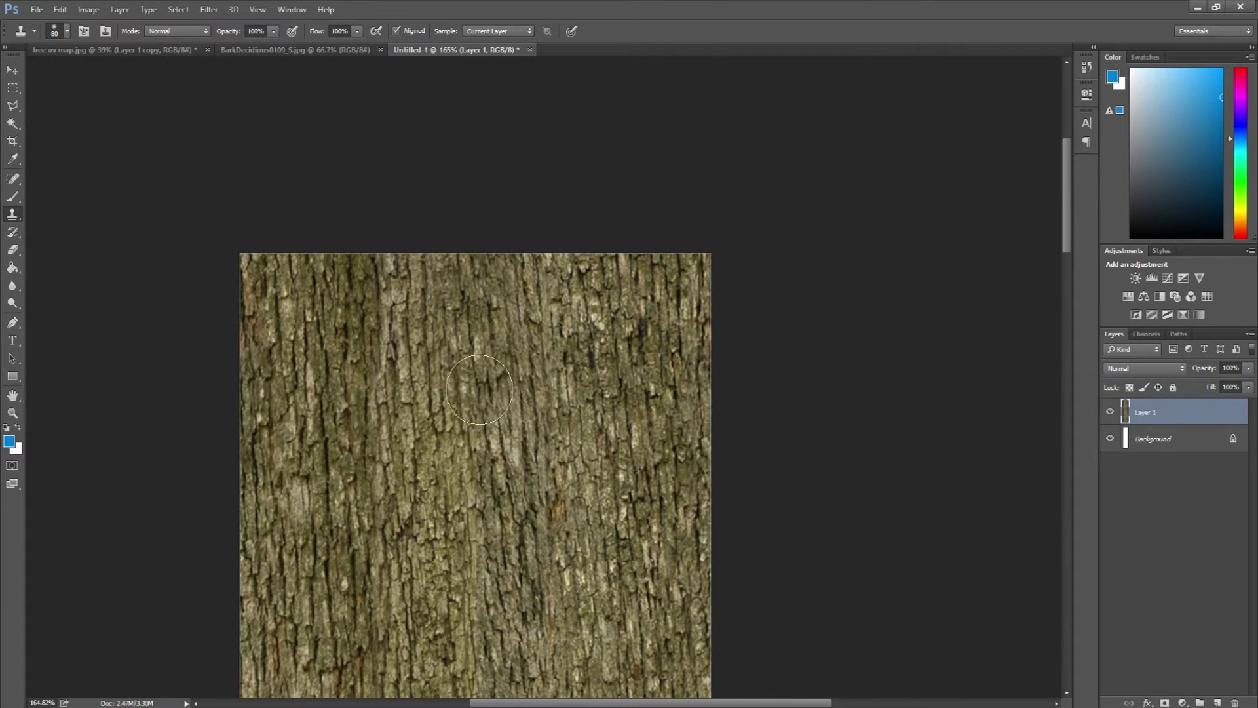
pyautogui.scroll(2, 494, 550)
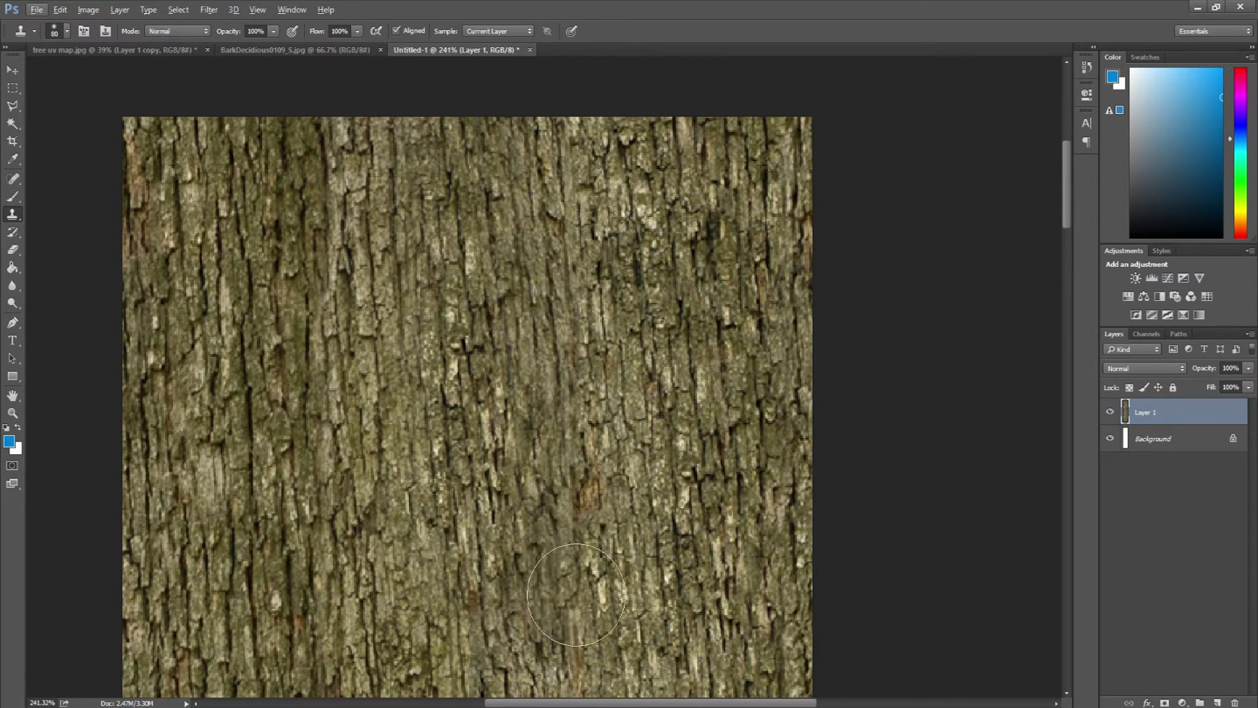
pyautogui.scroll(-2, 570, 387)
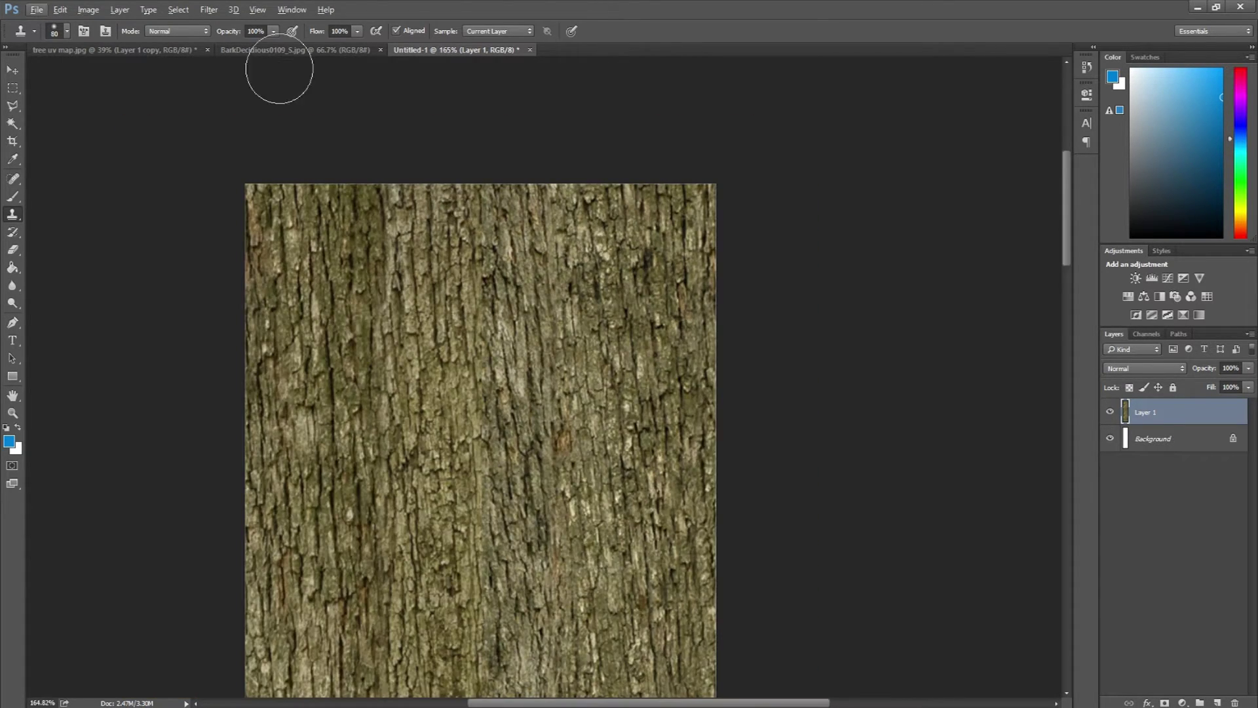
# Raise the Clone Stamp brush hardness to about 71% and reduce the brush size to 35 px
pyautogui.click(66, 32)
pyautogui.moveTo(83, 105); pyautogui.dragTo(132, 107)
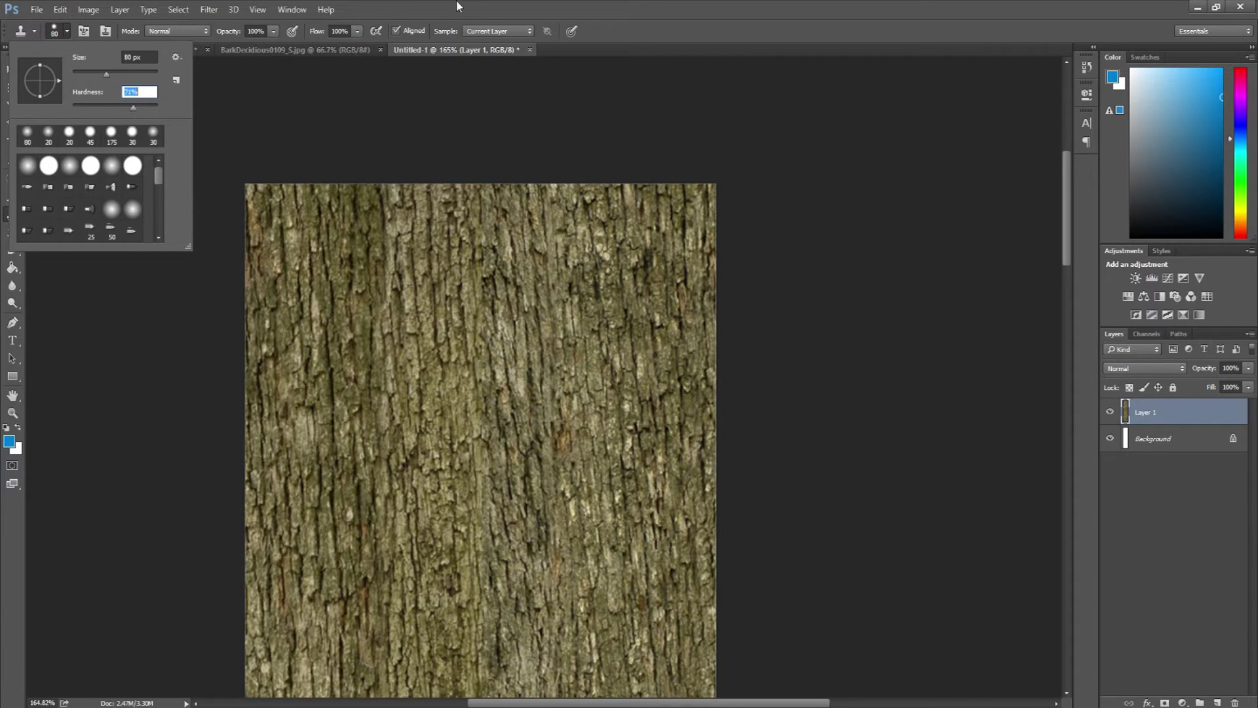
pyautogui.click(430, 5)
pyautogui.scroll(3, 567, 335)
pyautogui.press('[')
pyautogui.press('[')
pyautogui.press('[')
pyautogui.press('[')
pyautogui.press('[')
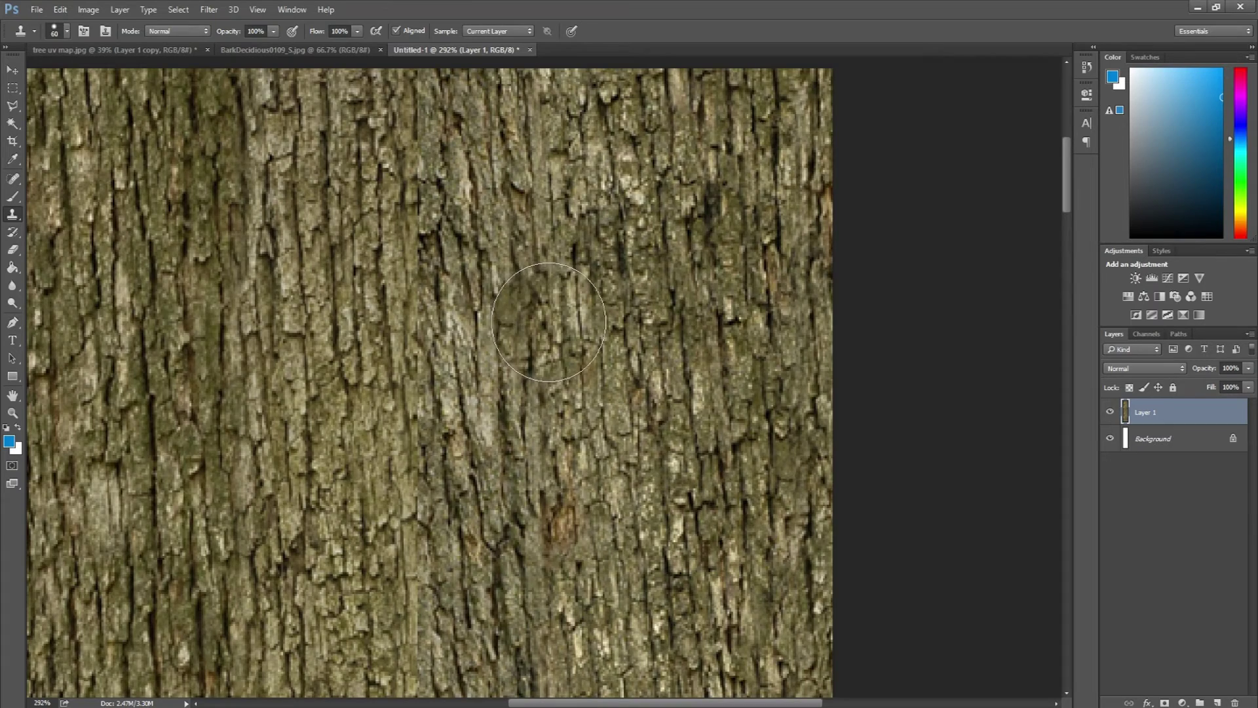
# Clone neighbouring bark over the topmost part of the central seam with the small, harder brush
pyautogui.scroll(-3, 647, 321)
pyautogui.scroll(2, 647, 321)
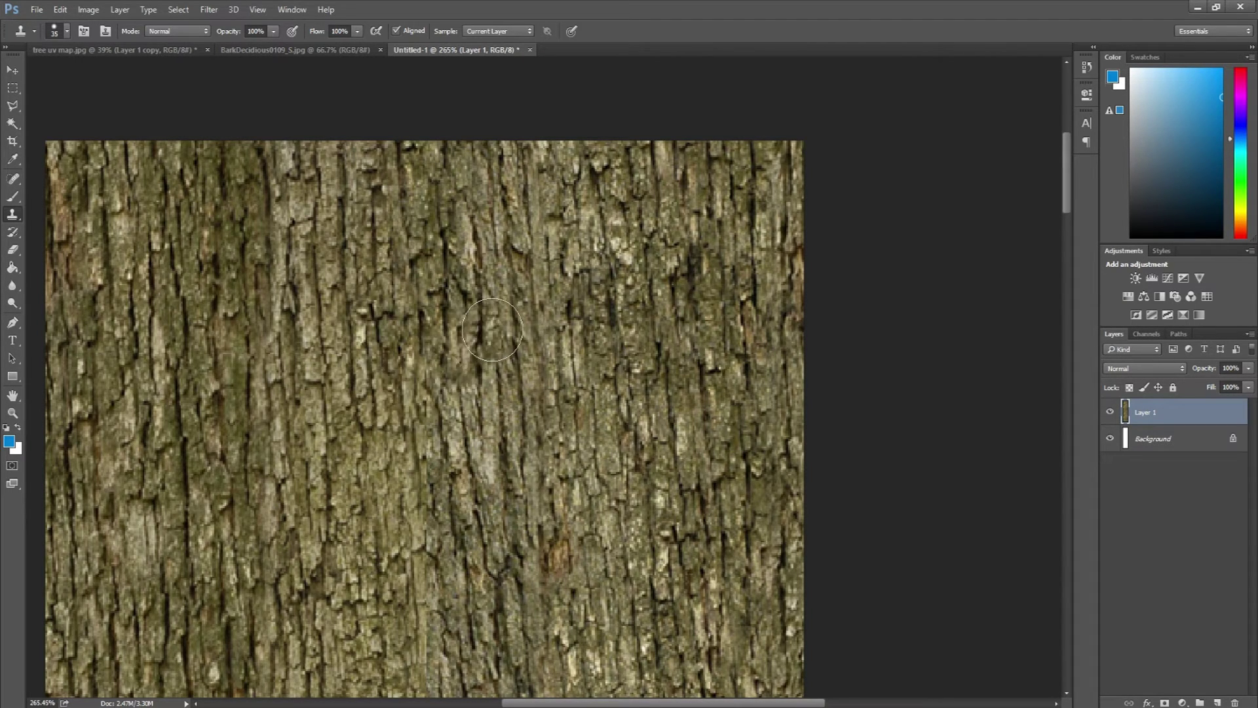
pyautogui.scroll(-10, 415, 399)
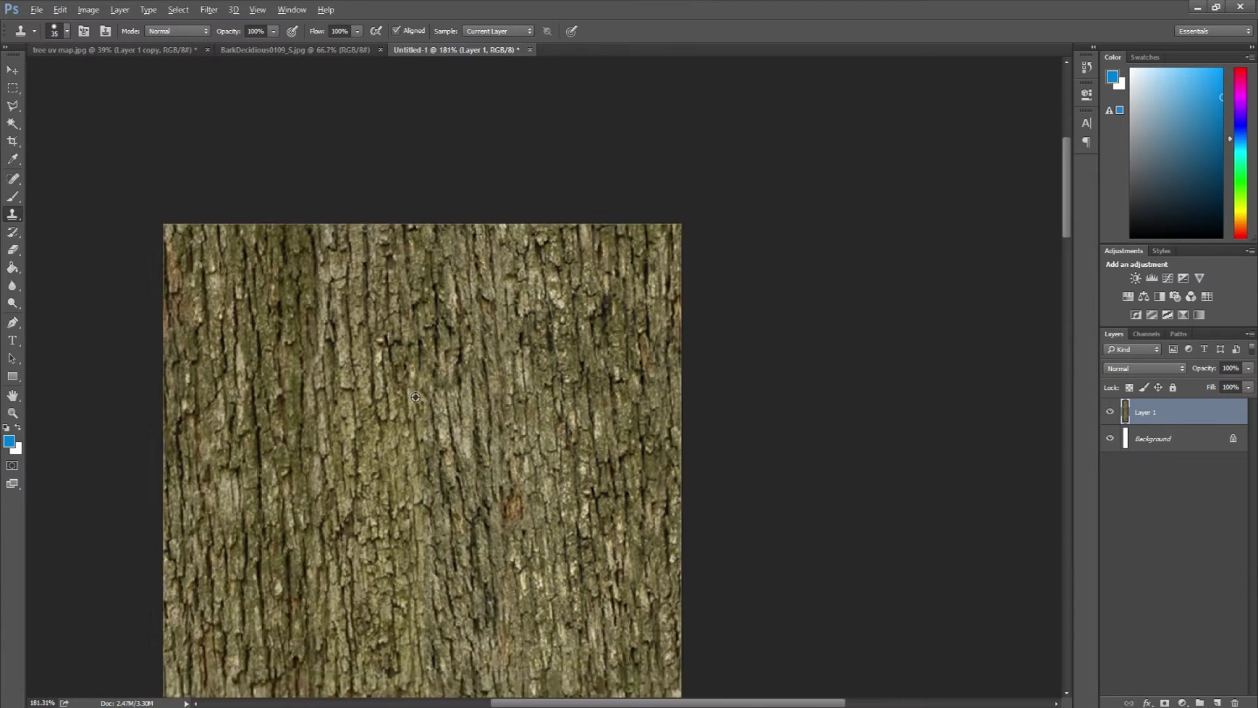
pyautogui.scroll(5, 412, 386)
# Enlarge the Clone Stamp brush to 50 px, test a dab near the top of the bark and lower the brush hardness
pyautogui.press(']')
pyautogui.press(']')
pyautogui.press(']')
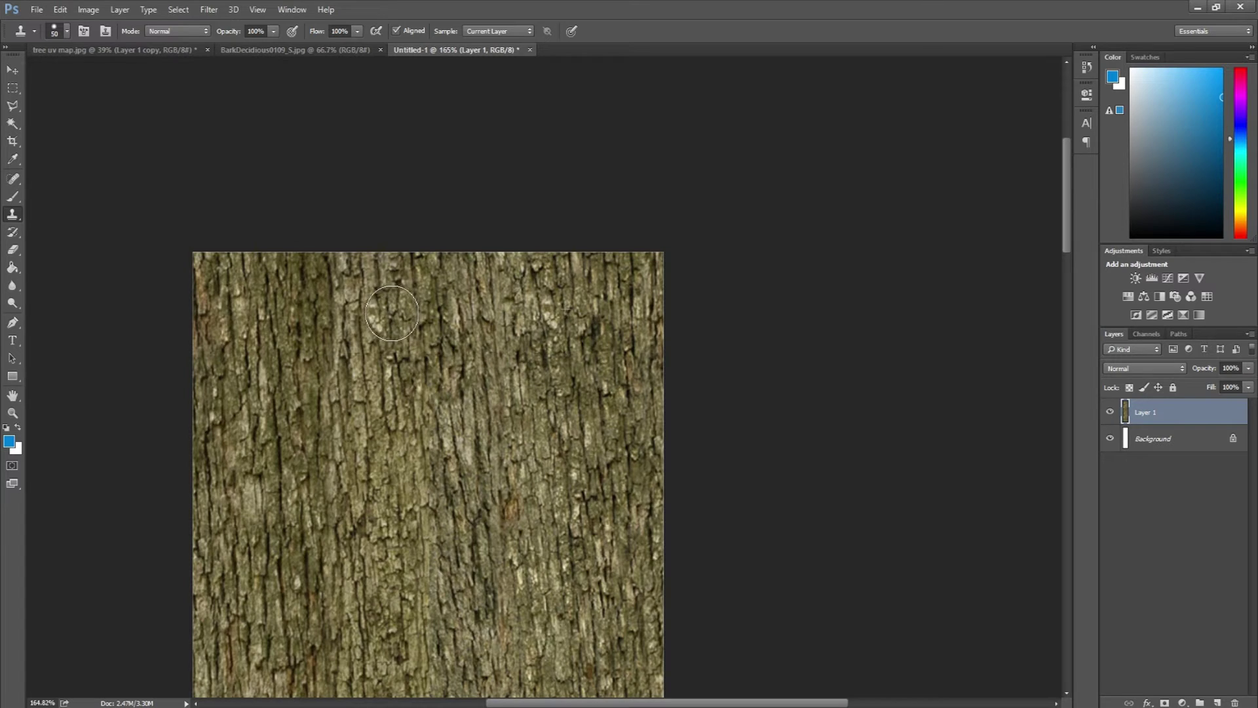
pyautogui.click(393, 313)
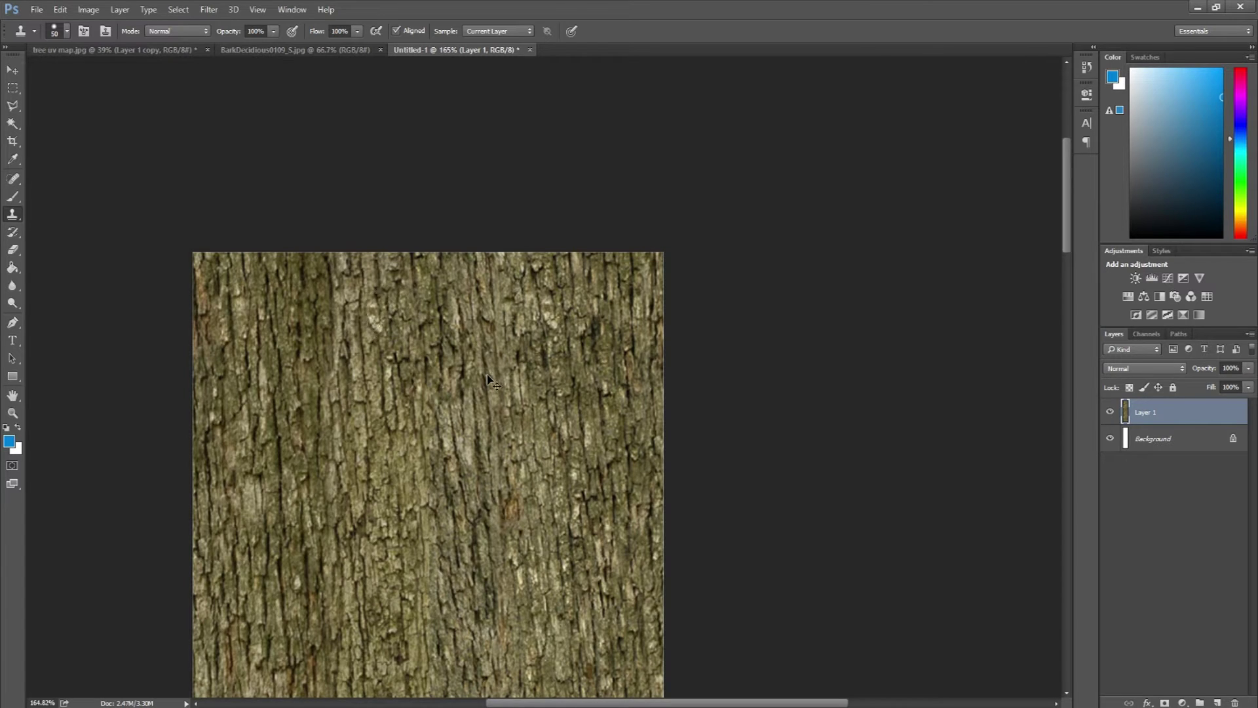
pyautogui.click(67, 32)
pyautogui.click(110, 109)
pyautogui.click(496, 14)
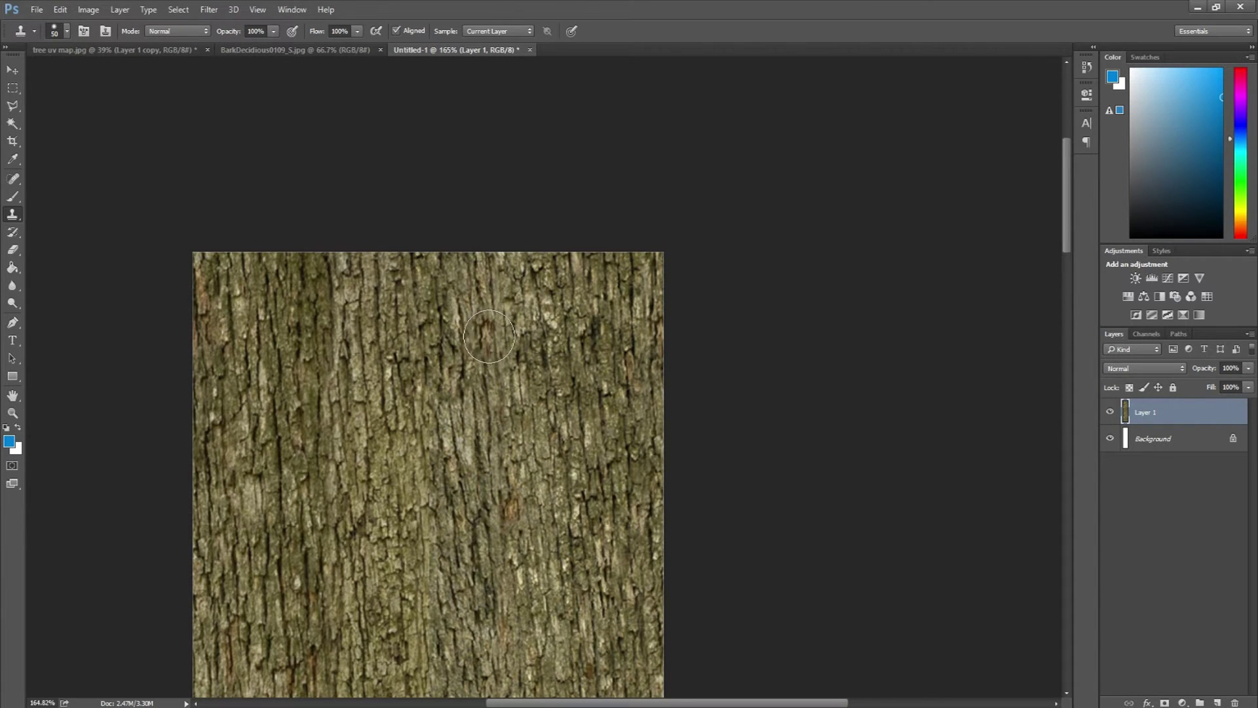
# Clone bark sampled right of the seam over the stretch just below the repaired top
pyautogui.moveTo(425, 320)
pyautogui.mouseDown()
pyautogui.moveTo(396, 323)
pyautogui.moveTo(403, 406)
pyautogui.moveTo(419, 400)
pyautogui.moveTo(427, 464)
pyautogui.moveTo(468, 490)
pyautogui.moveTo(452, 468)
pyautogui.moveTo(426, 462)
pyautogui.moveTo(430, 528)
pyautogui.mouseUp()
pyautogui.keyDown('alt'); pyautogui.click(575, 439); pyautogui.keyUp('alt')
pyautogui.scroll(-3, 450, 490)
pyautogui.scroll(6, 446, 480)
pyautogui.scroll(-3, 444, 479)
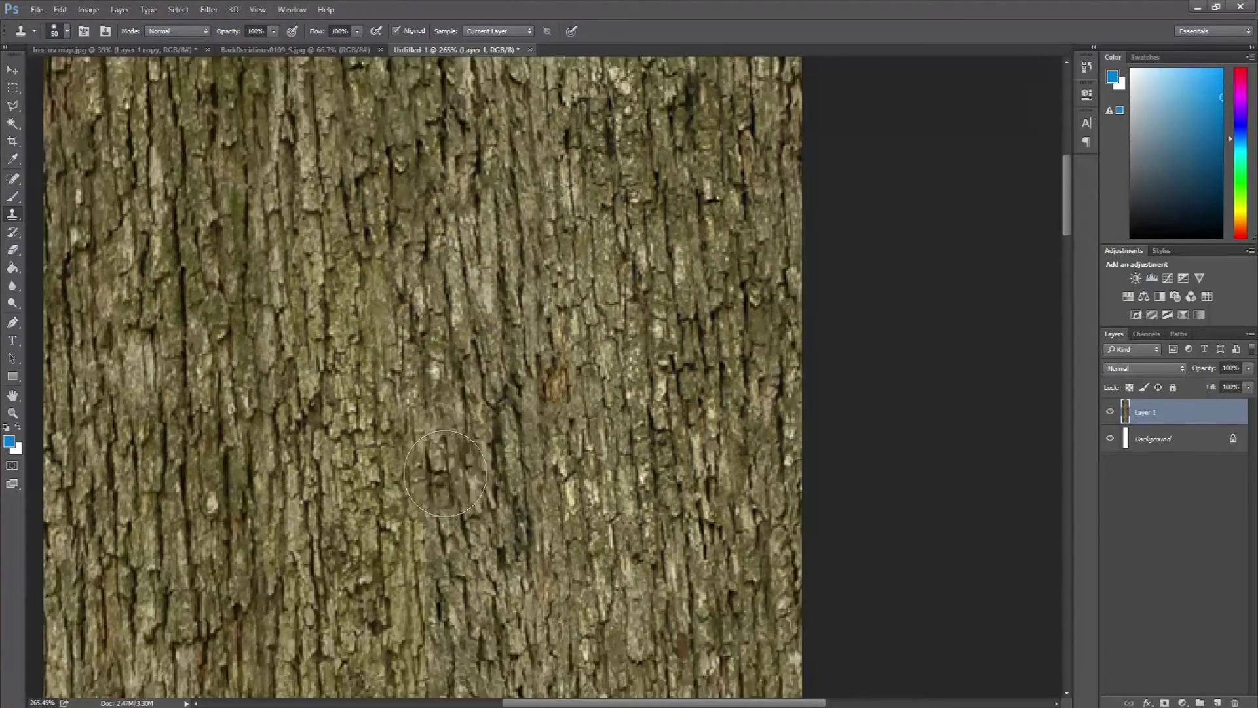
pyautogui.scroll(1, 439, 483)
pyautogui.click(495, 445)
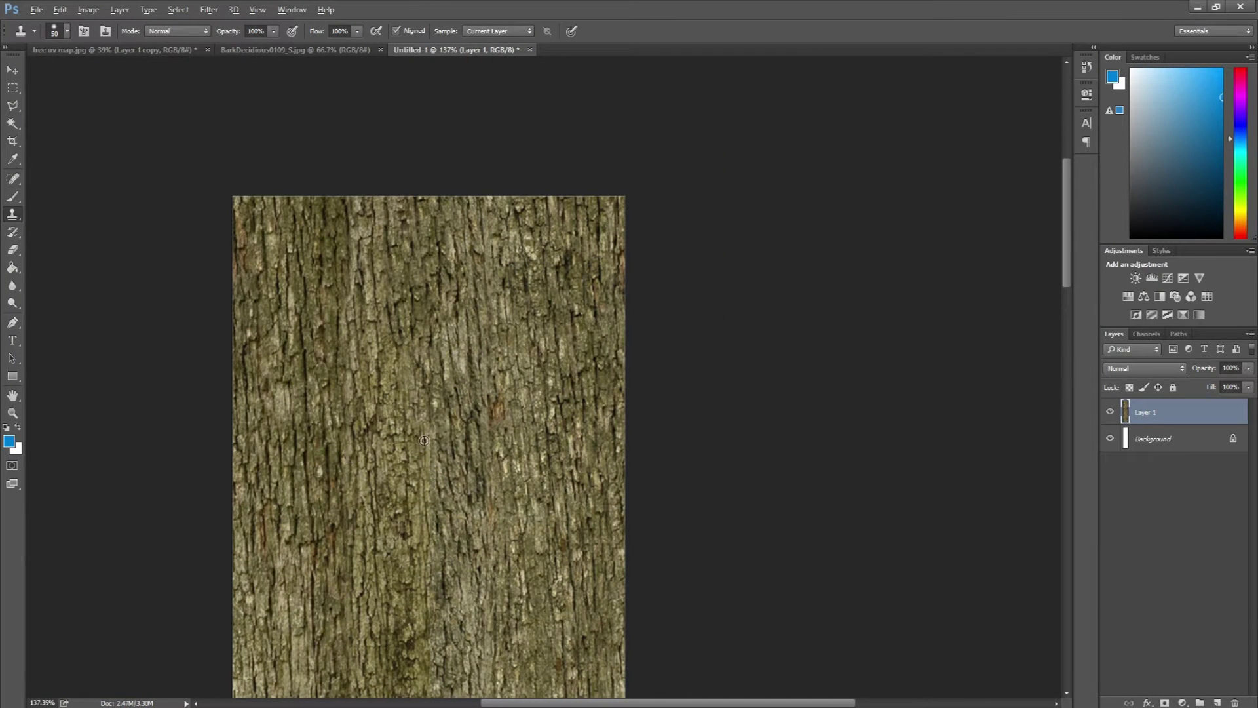
# Try cloning bark from the left side over the next stretch of the seam, and undo the strokes
pyautogui.scroll(2, 433, 444)
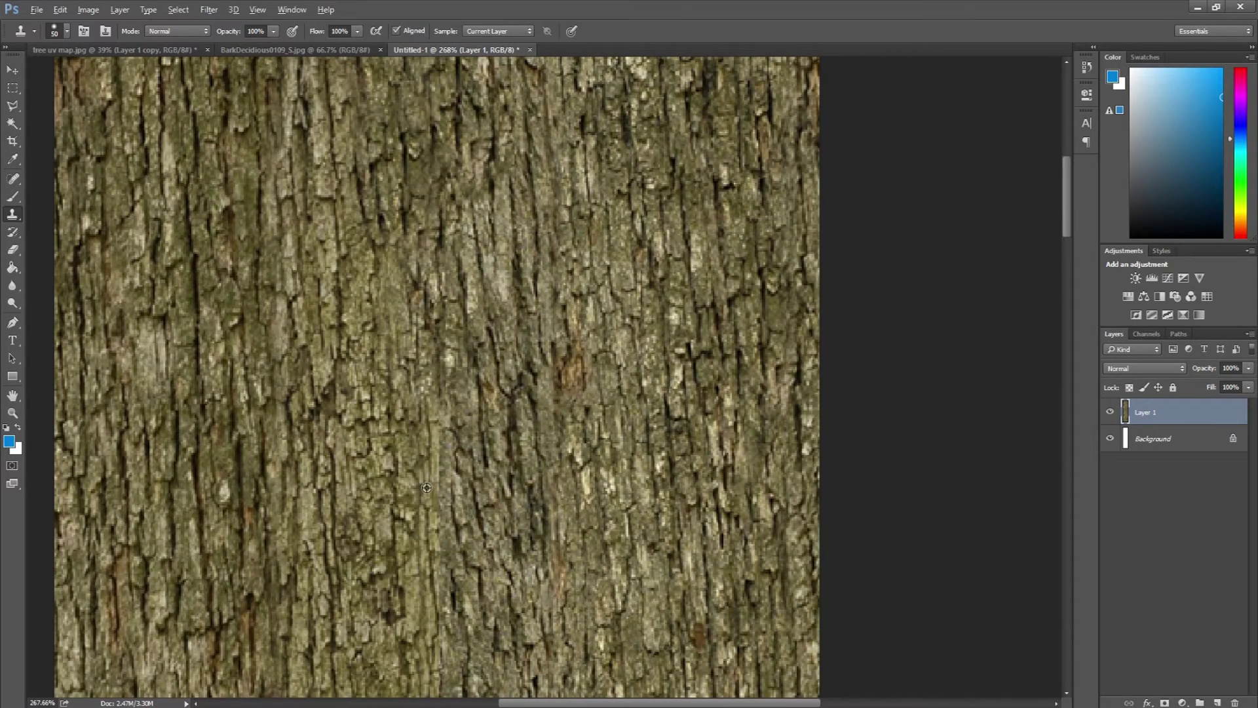
pyautogui.scroll(-1, 427, 490)
pyautogui.moveTo(413, 443)
pyautogui.mouseDown()
pyautogui.moveTo(442, 399)
pyautogui.moveTo(428, 382)
pyautogui.moveTo(433, 495)
pyautogui.moveTo(418, 548)
pyautogui.moveTo(307, 504)
pyautogui.moveTo(422, 448)
pyautogui.moveTo(458, 496)
pyautogui.moveTo(443, 525)
pyautogui.mouseUp()
pyautogui.hotkey('ctrl', 'z')
pyautogui.keyDown('alt'); pyautogui.click(290, 429); pyautogui.keyUp('alt')
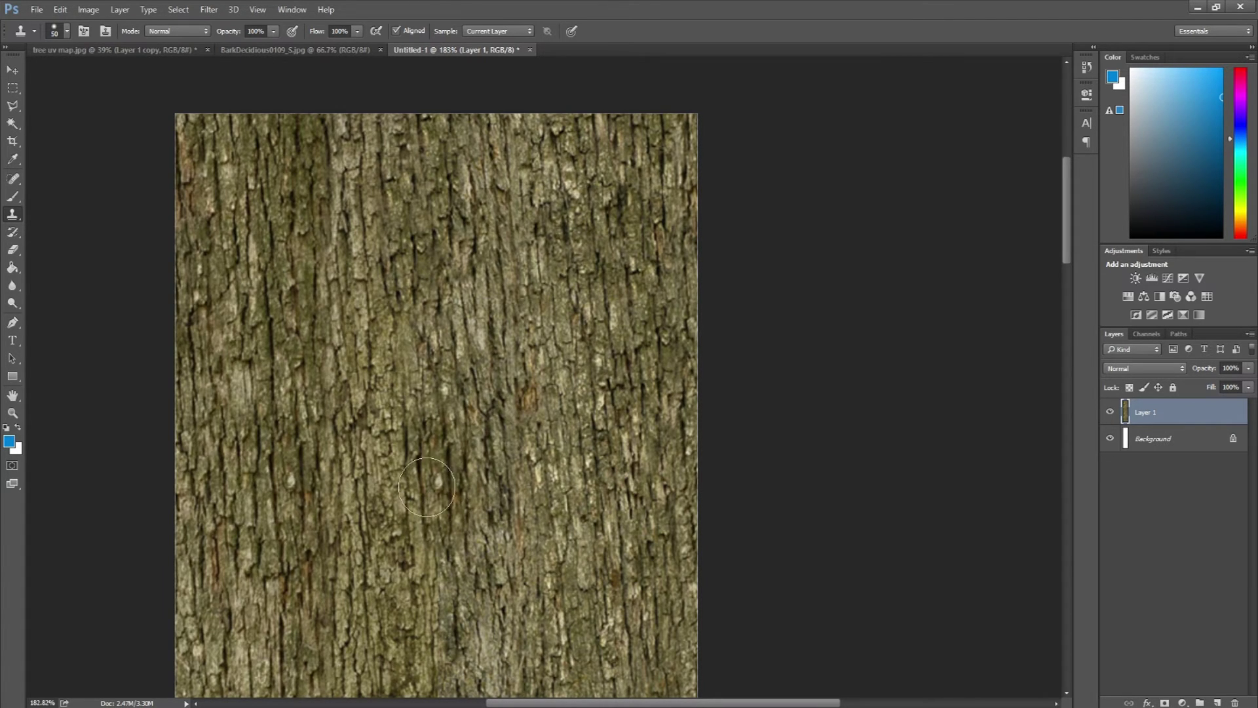
pyautogui.hotkey('ctrl', 'z')
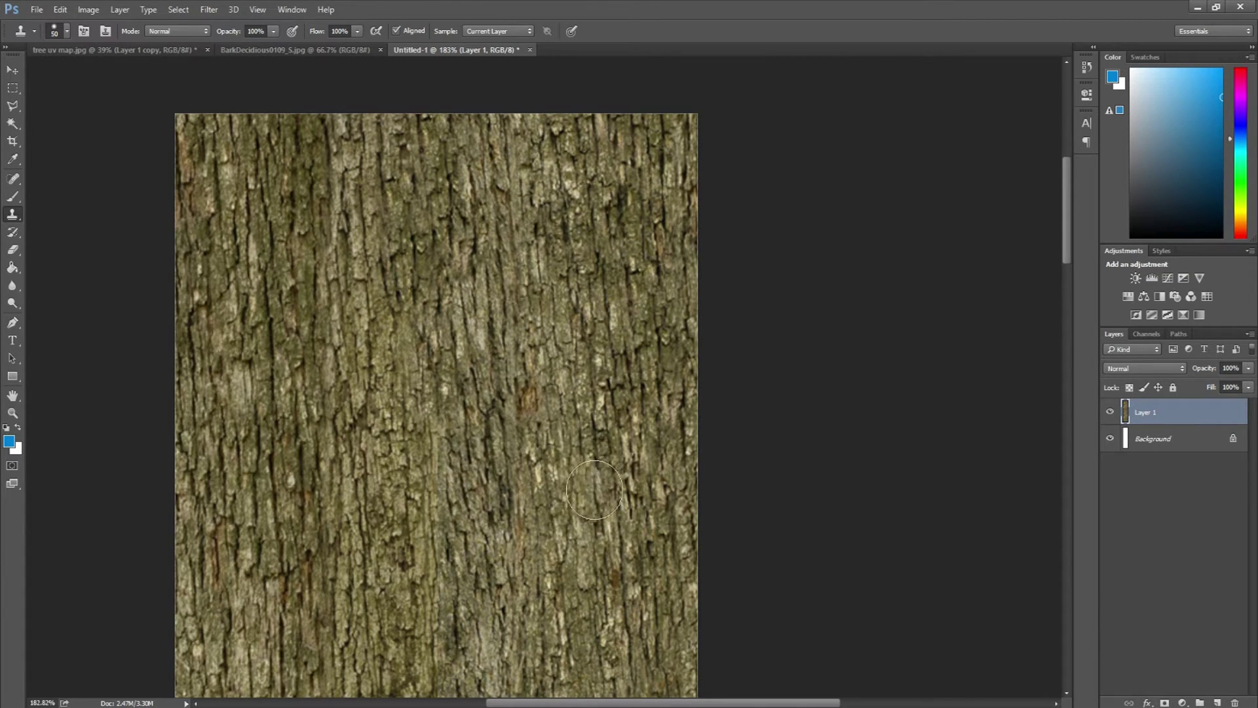
# Clone bark over the seam below the repaired upper section, resampling from near the strip's right edge
pyautogui.moveTo(424, 466)
pyautogui.mouseDown()
pyautogui.moveTo(397, 429)
pyautogui.moveTo(457, 447)
pyautogui.moveTo(418, 480)
pyautogui.moveTo(413, 509)
pyautogui.mouseUp()
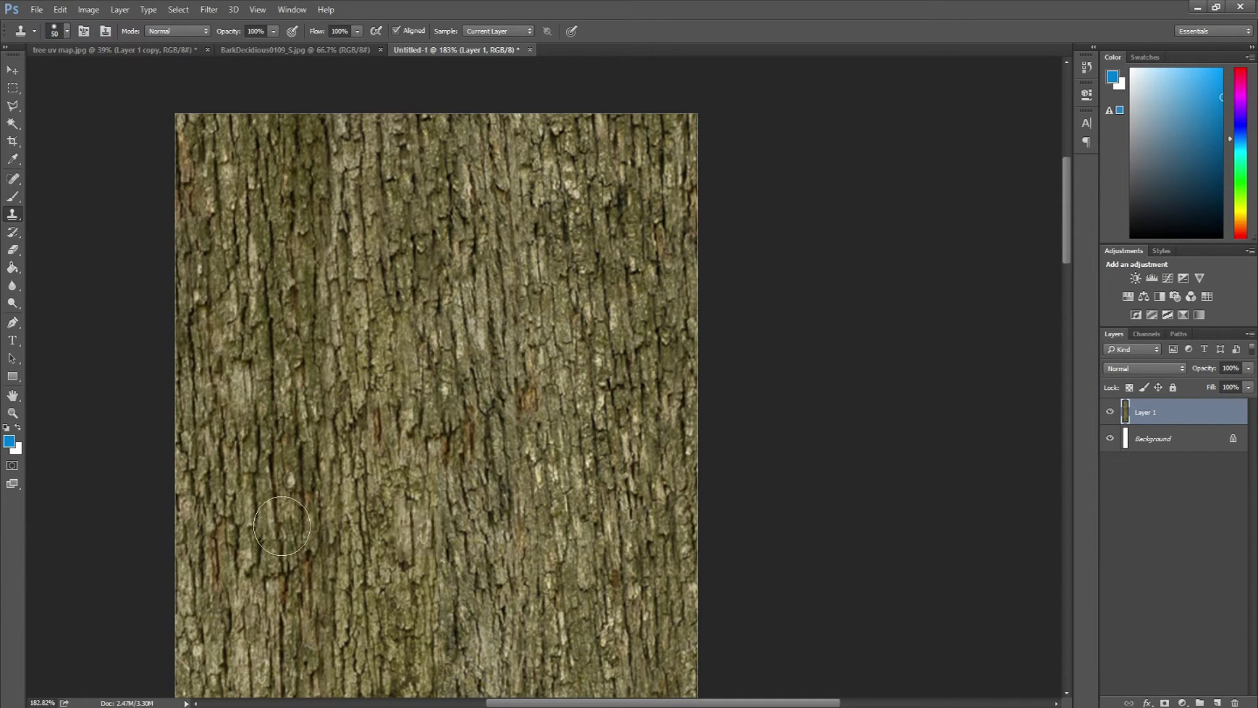
pyautogui.scroll(-2, 327, 471)
pyautogui.scroll(4, 341, 485)
pyautogui.keyDown('alt'); pyautogui.click(683, 501); pyautogui.keyUp('alt')
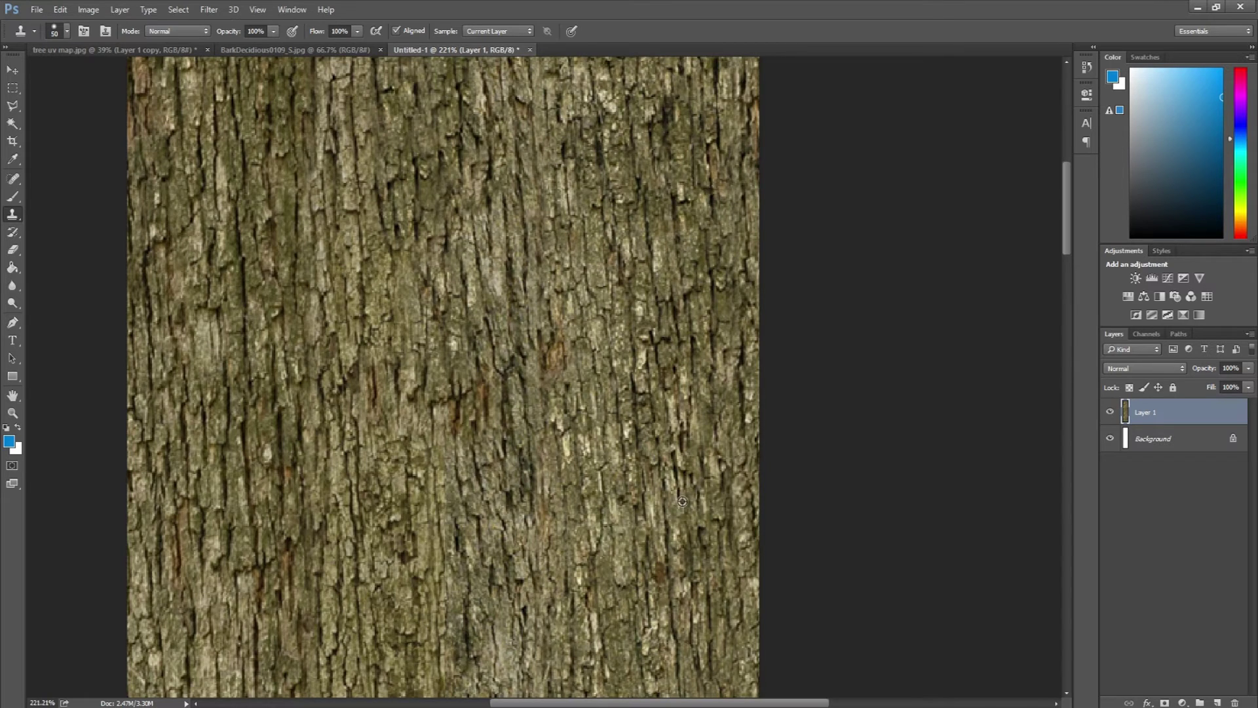
pyautogui.click(446, 431)
pyautogui.moveTo(449, 473)
pyautogui.mouseDown()
pyautogui.moveTo(449, 521)
pyautogui.moveTo(475, 537)
pyautogui.moveTo(440, 586)
pyautogui.mouseUp()
pyautogui.scroll(-3, 438, 550)
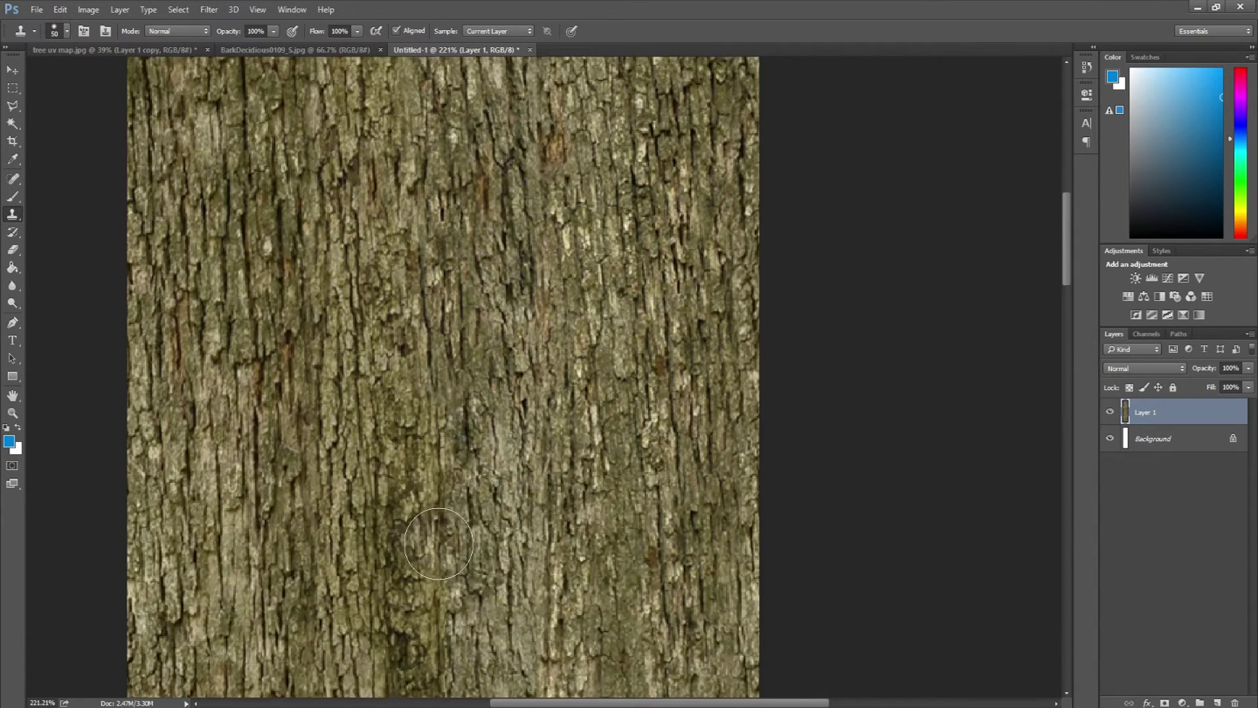
# Clone bark sampled from the left side down the following stretches of the central seam, including the dark mossy area
pyautogui.scroll(-2, 438, 543)
pyautogui.keyDown('alt'); pyautogui.click(232, 520); pyautogui.keyUp('alt')
pyautogui.moveTo(434, 339)
pyautogui.mouseDown()
pyautogui.moveTo(444, 306)
pyautogui.moveTo(452, 422)
pyautogui.moveTo(476, 311)
pyautogui.moveTo(505, 337)
pyautogui.moveTo(499, 412)
pyautogui.moveTo(396, 455)
pyautogui.moveTo(405, 329)
pyautogui.moveTo(385, 371)
pyautogui.moveTo(460, 499)
pyautogui.moveTo(444, 455)
pyautogui.moveTo(478, 487)
pyautogui.moveTo(471, 526)
pyautogui.moveTo(422, 489)
pyautogui.moveTo(412, 439)
pyautogui.moveTo(402, 481)
pyautogui.moveTo(453, 534)
pyautogui.moveTo(431, 568)
pyautogui.moveTo(434, 603)
pyautogui.mouseUp()
pyautogui.keyDown('alt'); pyautogui.click(273, 392); pyautogui.keyUp('alt')
pyautogui.scroll(-3, 434, 590)
pyautogui.moveTo(445, 393); pyautogui.dragTo(449, 652)
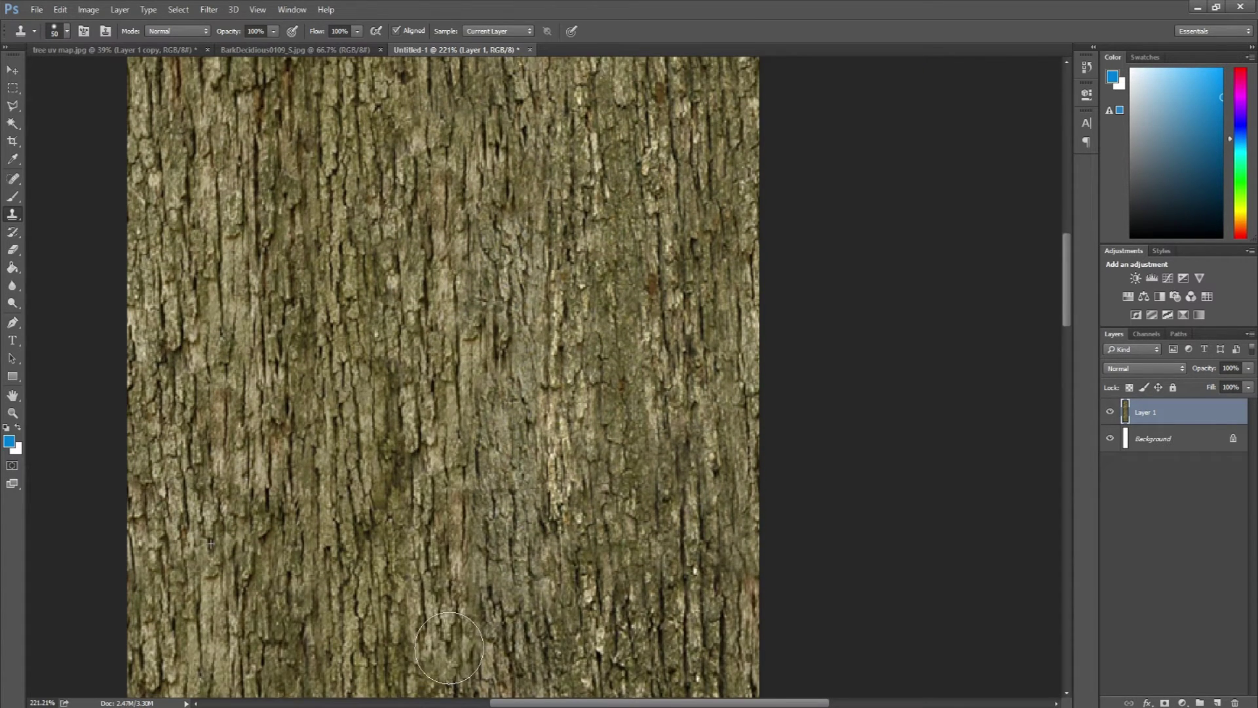
# Undo the last clone stroke and cover the mossy stretch of the central seam with bark sampled from the right side
pyautogui.scroll(-3, 438, 583)
pyautogui.hotkey('ctrl', 'z')
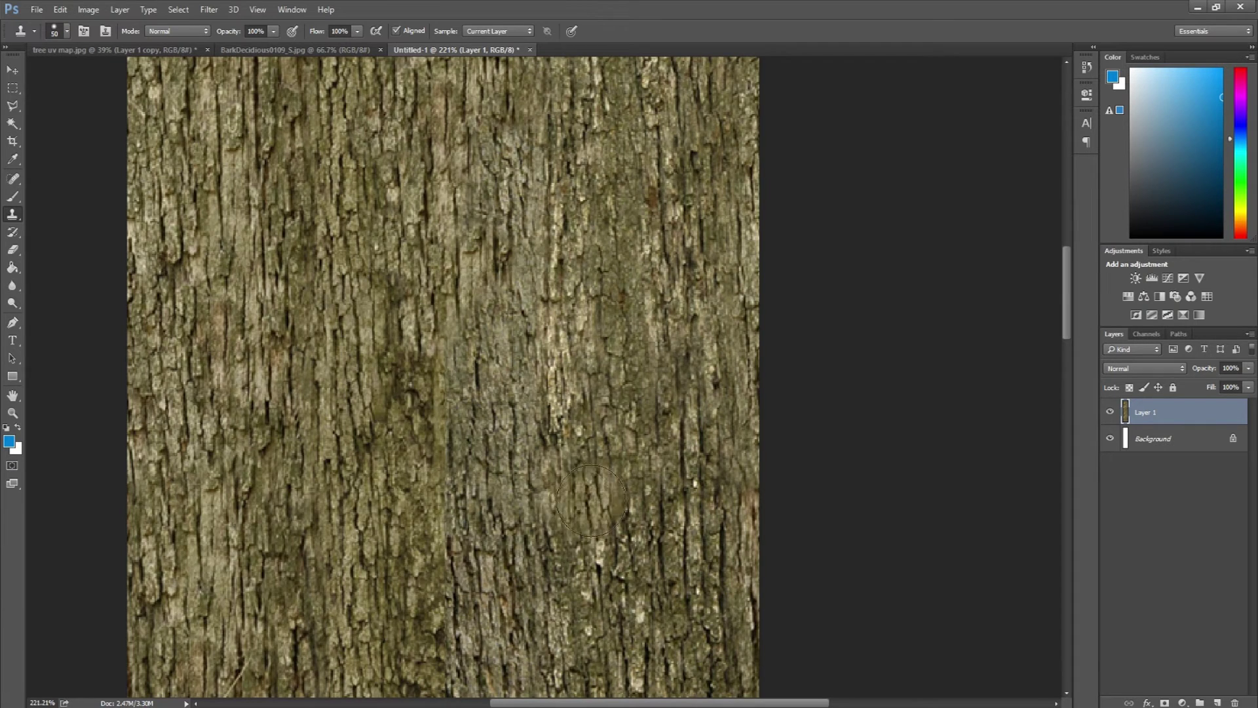
pyautogui.moveTo(422, 390)
pyautogui.mouseDown()
pyautogui.moveTo(374, 385)
pyautogui.moveTo(399, 436)
pyautogui.moveTo(473, 419)
pyautogui.moveTo(516, 473)
pyautogui.moveTo(568, 414)
pyautogui.moveTo(535, 529)
pyautogui.moveTo(457, 519)
pyautogui.moveTo(681, 532)
pyautogui.moveTo(547, 432)
pyautogui.moveTo(533, 492)
pyautogui.moveTo(605, 299)
pyautogui.moveTo(587, 295)
pyautogui.moveTo(566, 482)
pyautogui.moveTo(557, 328)
pyautogui.moveTo(540, 363)
pyautogui.moveTo(500, 358)
pyautogui.moveTo(508, 314)
pyautogui.mouseUp()
pyautogui.keyDown('alt'); pyautogui.click(666, 525); pyautogui.keyUp('alt')
pyautogui.keyDown('alt'); pyautogui.click(643, 452); pyautogui.keyUp('alt')
pyautogui.moveTo(527, 375); pyautogui.dragTo(526, 361)
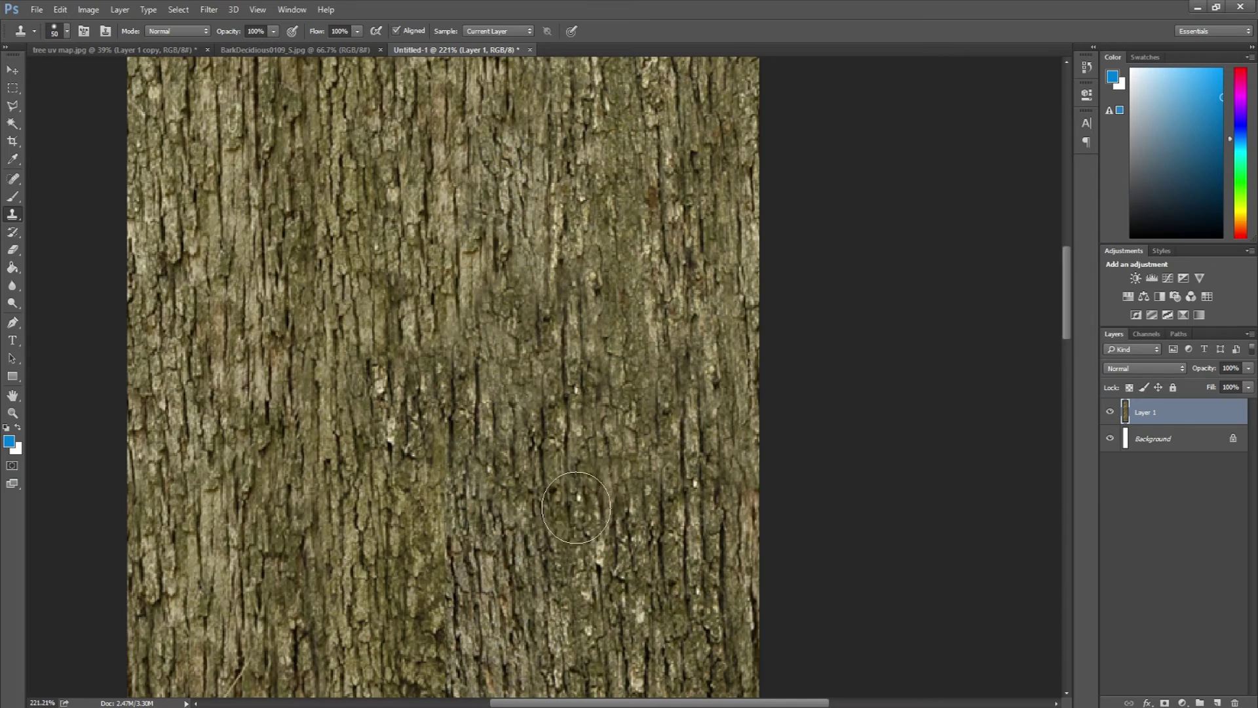
# Inspect the repaired bark strip along its full length, close up and as a whole, for any remaining seam
pyautogui.scroll(-6, 553, 490)
pyautogui.scroll(4, 552, 490)
pyautogui.scroll(-3, 553, 490)
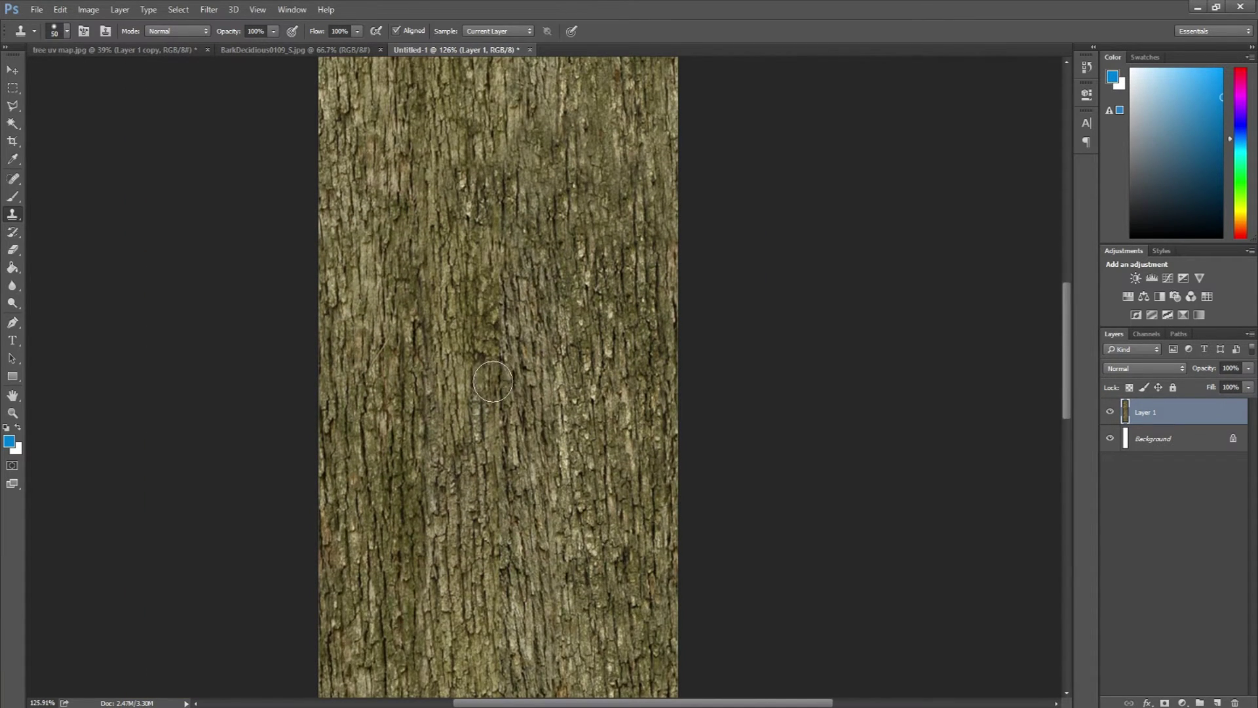
pyautogui.scroll(-2, 428, 463)
pyautogui.scroll(3, 427, 462)
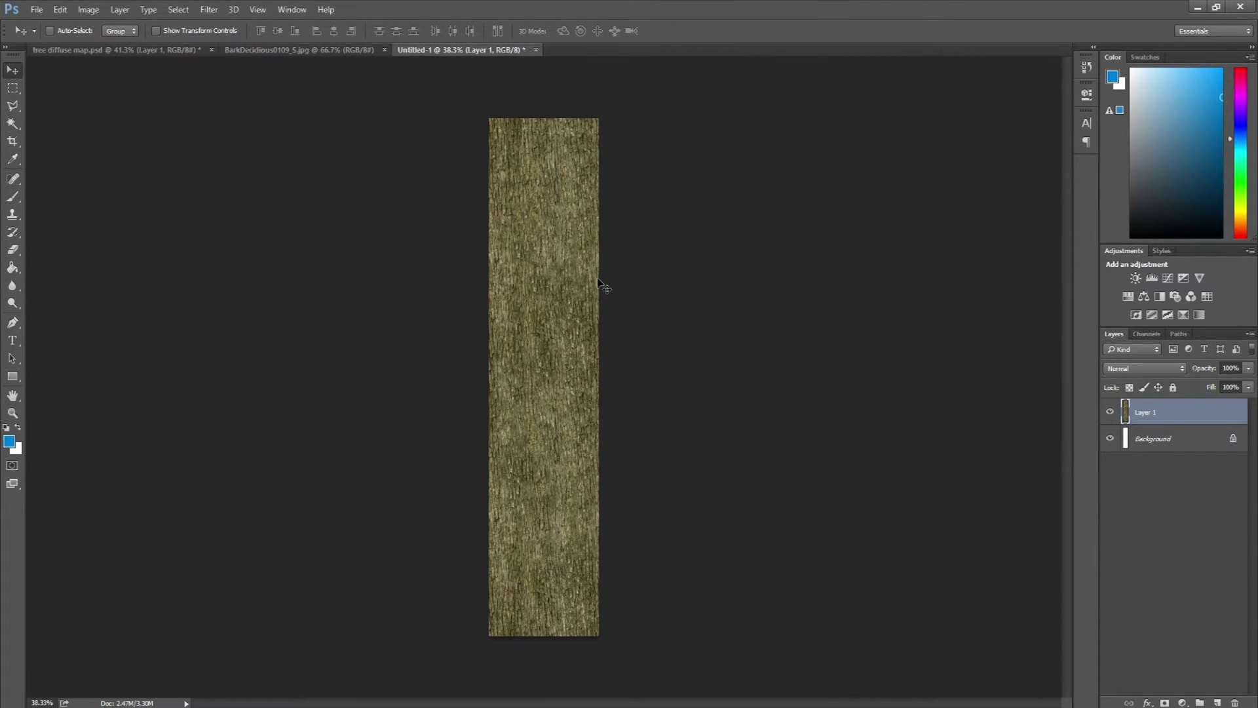
pyautogui.scroll(8, 538, 375)
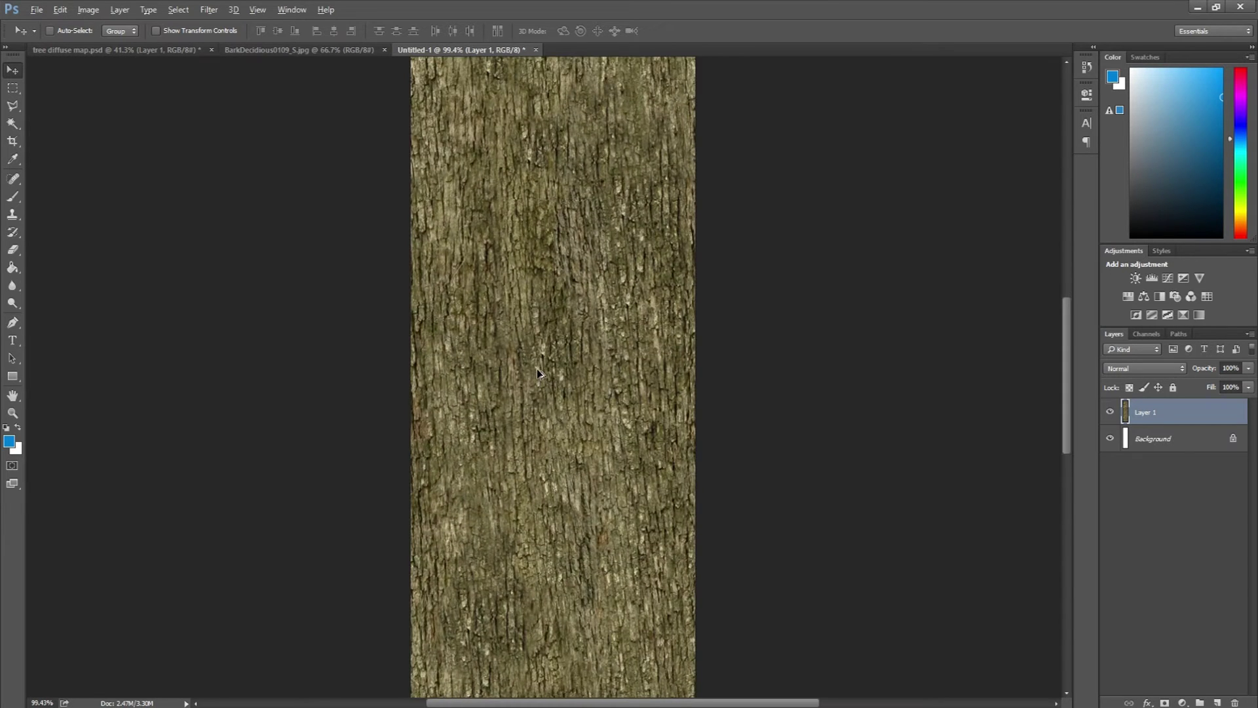
pyautogui.scroll(-5, 536, 370)
pyautogui.scroll(-9, 544, 383)
pyautogui.scroll(2, 545, 384)
pyautogui.scroll(-4, 545, 438)
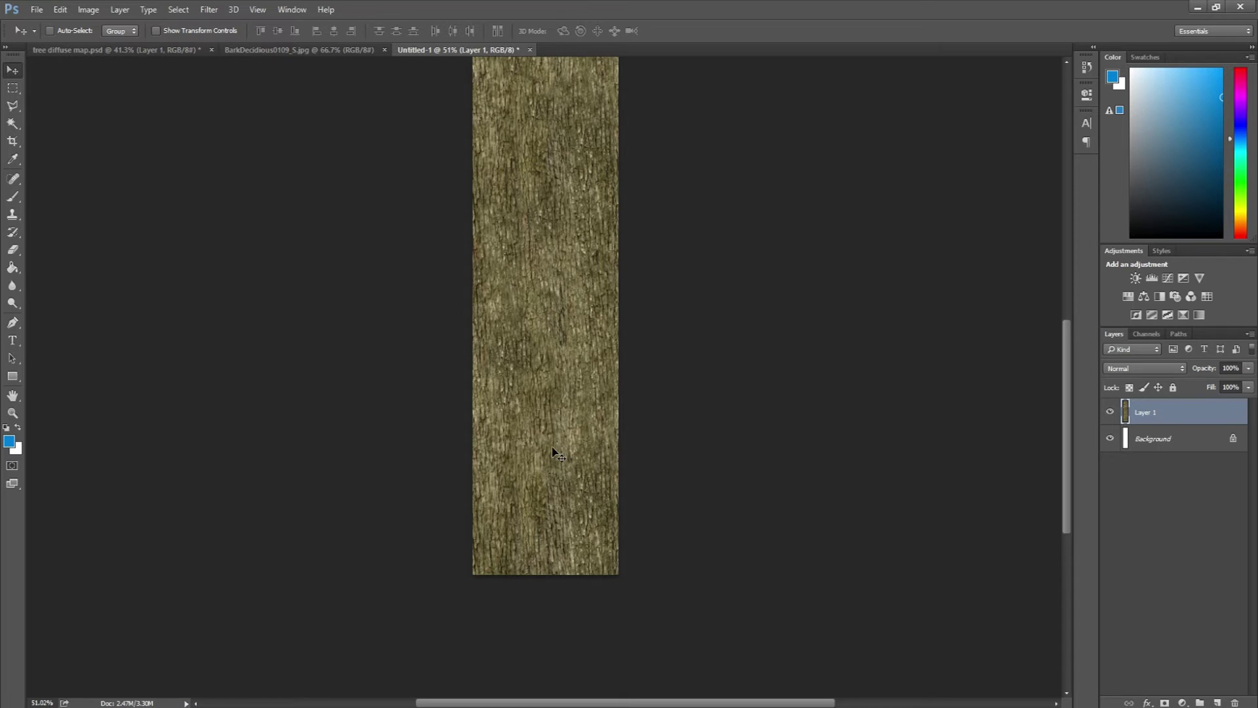
pyautogui.scroll(5, 563, 393)
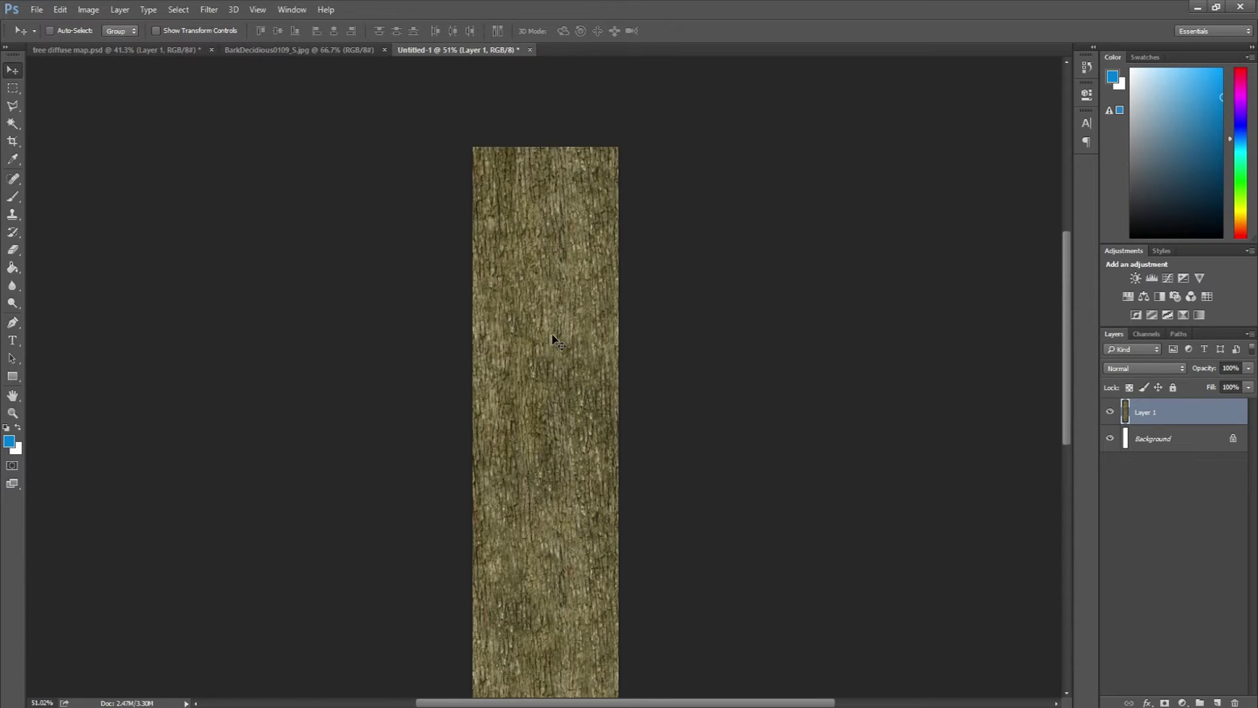
pyautogui.scroll(-2, 556, 341)
# Copy the entire bark strip into tree diffuse map.psd, placing it as a layer directly above Background
pyautogui.hotkey('ctrl', 'a')
pyautogui.click(140, 51)
pyautogui.moveTo(1158, 454); pyautogui.dragTo(1235, 702)
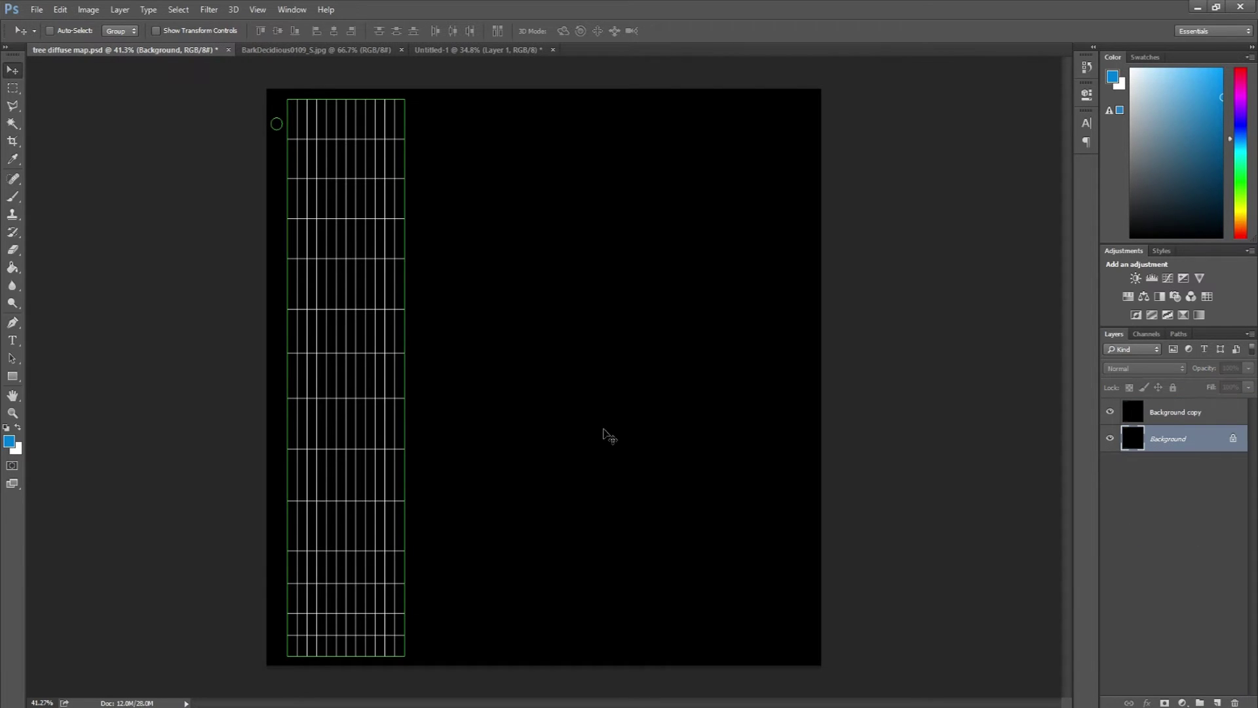
pyautogui.moveTo(544, 362); pyautogui.dragTo(544, 362)
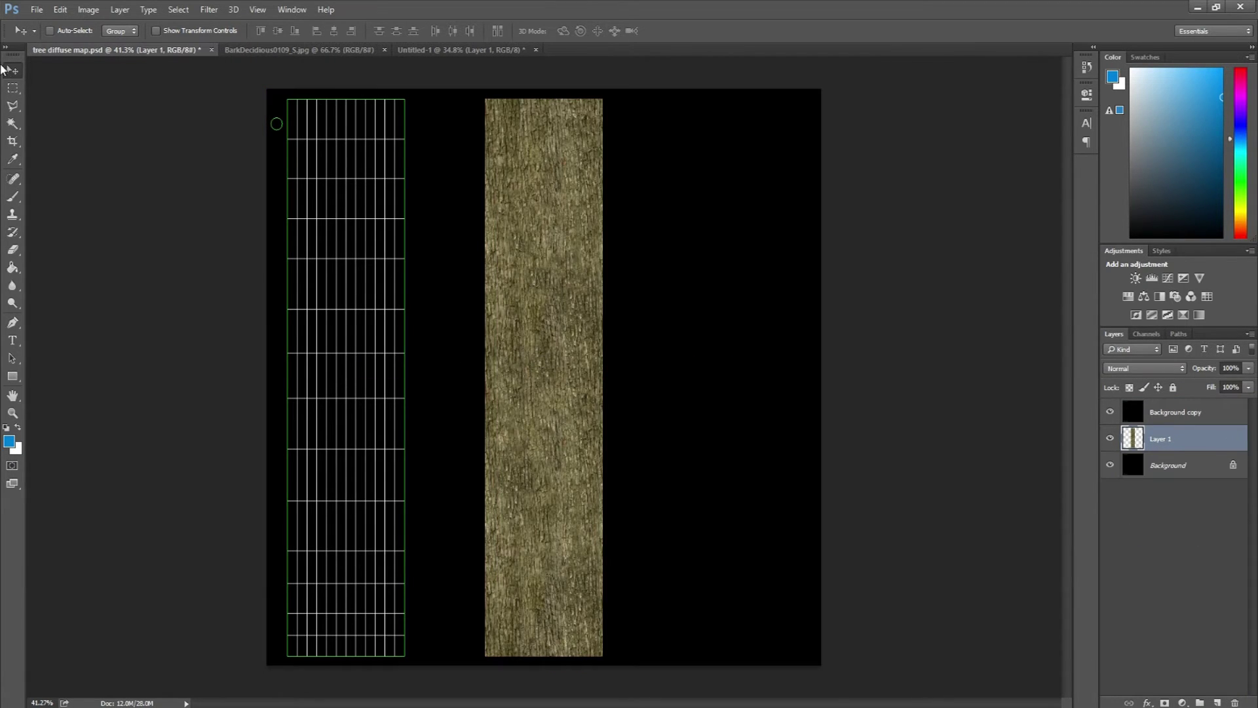
# Move the bark strip over the UV layout, overlapping its left border, with the strip's top edge just above the layout's top border
pyautogui.moveTo(555, 200); pyautogui.dragTo(309, 176)
pyautogui.scroll(10, 279, 95)
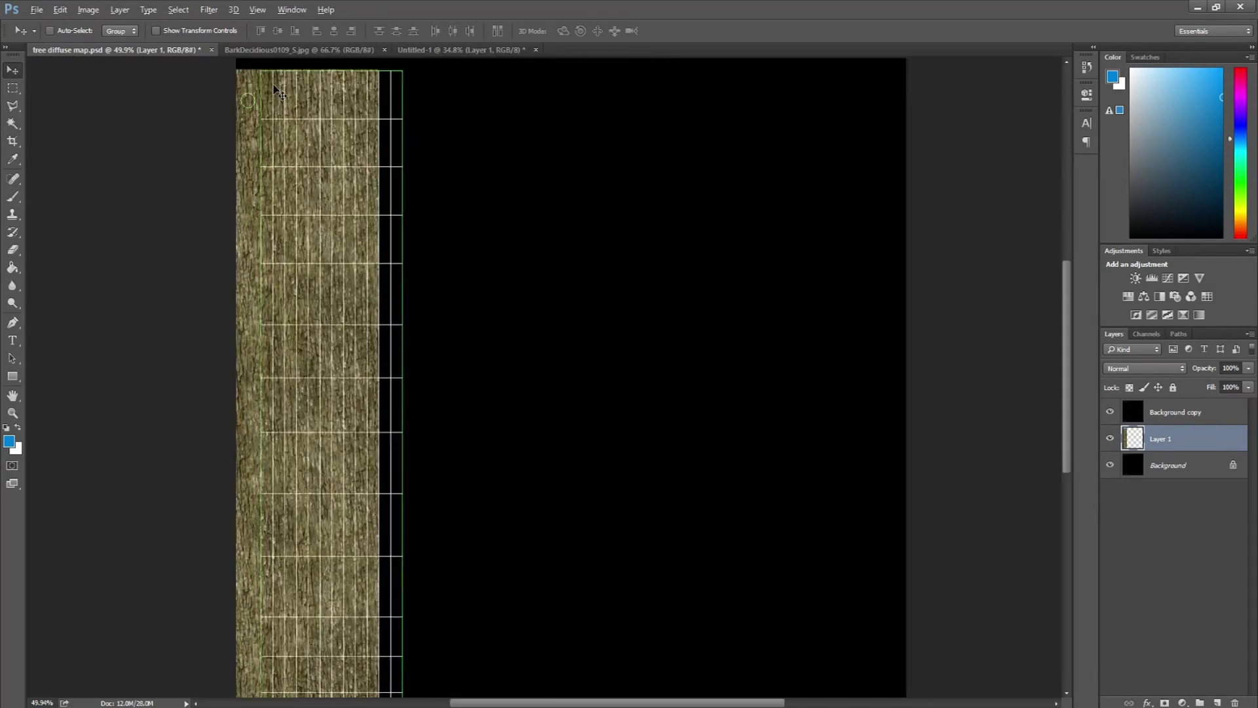
pyautogui.scroll(5, 223, 127)
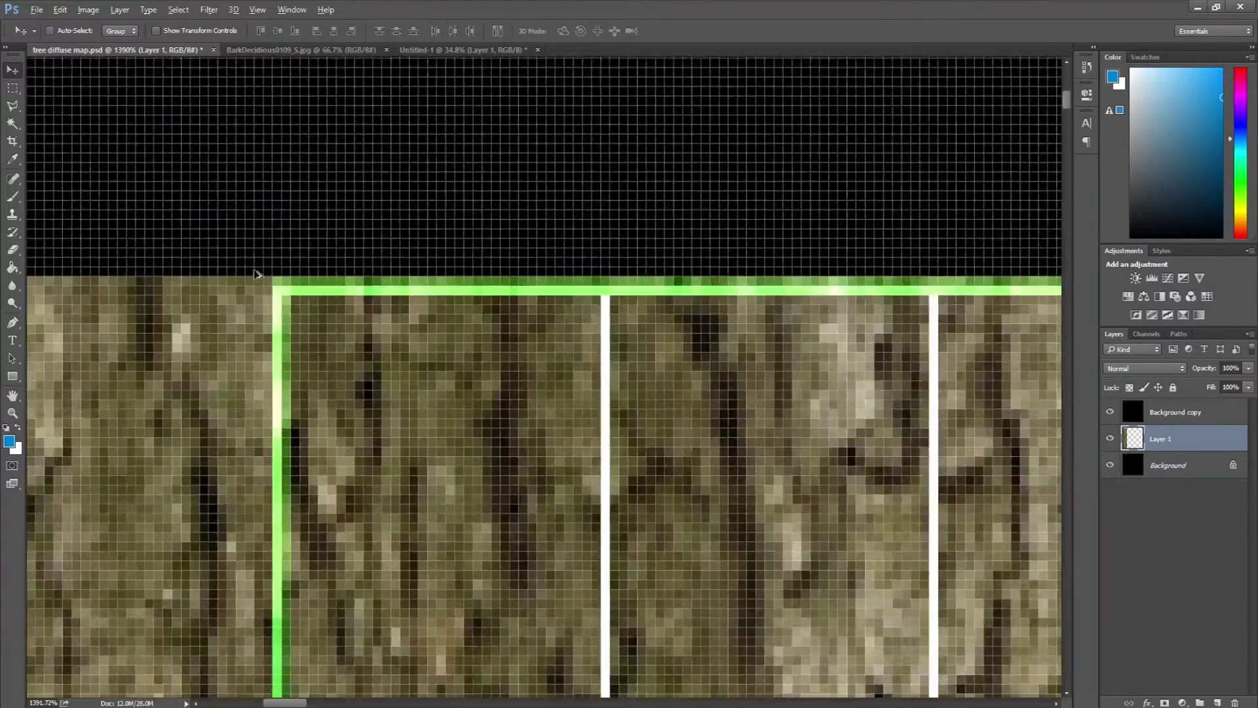
pyautogui.scroll(4, 275, 282)
pyautogui.moveTo(304, 309)
pyautogui.mouseDown()
pyautogui.moveTo(298, 297)
pyautogui.moveTo(311, 296)
pyautogui.mouseUp()
pyautogui.scroll(-4, 311, 296)
pyautogui.scroll(-5, 312, 301)
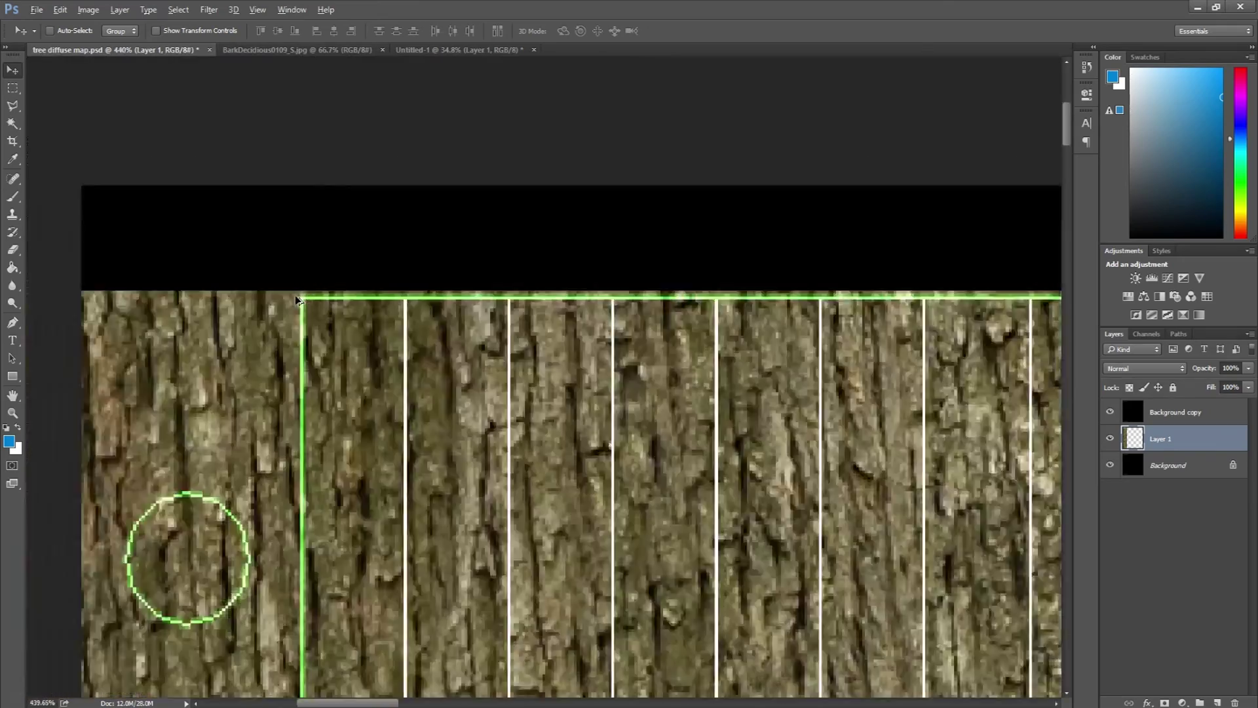
# Nudge the bark strip right so its left edge sits just inside the canvas while still extending past the UV layout's left border
pyautogui.moveTo(358, 357)
pyautogui.mouseDown()
pyautogui.moveTo(429, 354)
pyautogui.moveTo(353, 353)
pyautogui.moveTo(370, 346)
pyautogui.mouseUp()
pyautogui.scroll(5, 370, 345)
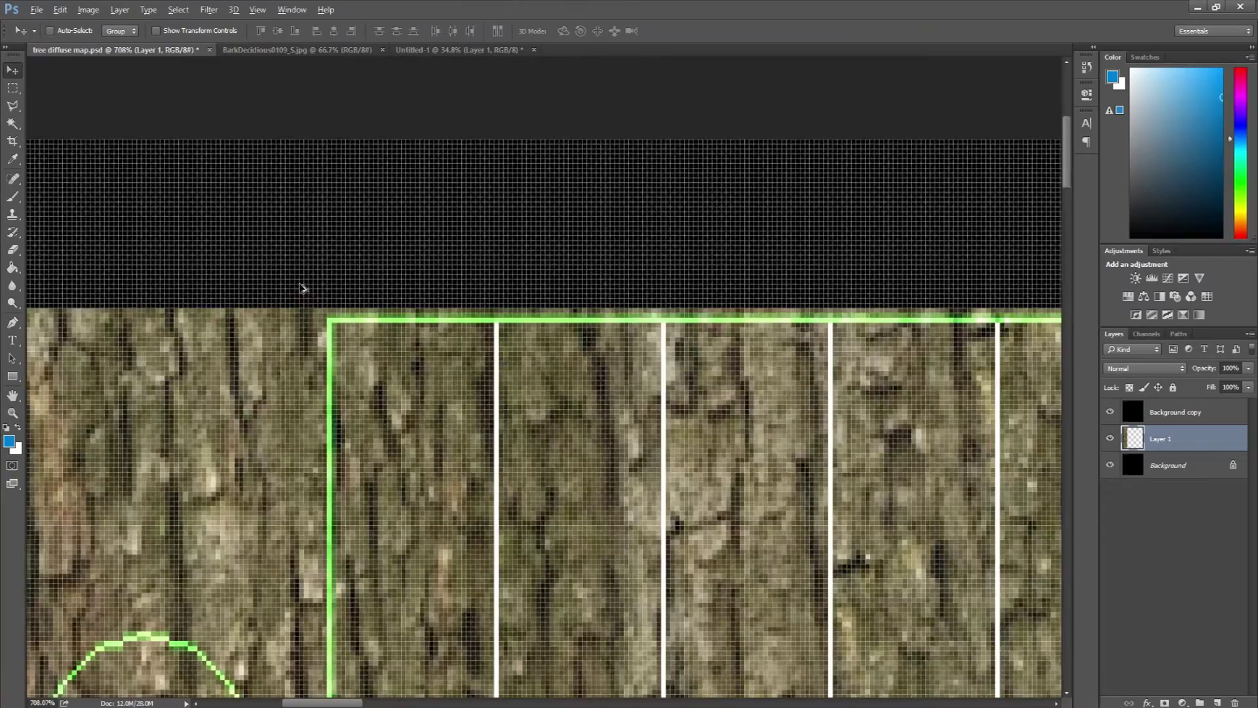
pyautogui.scroll(-4, 359, 351)
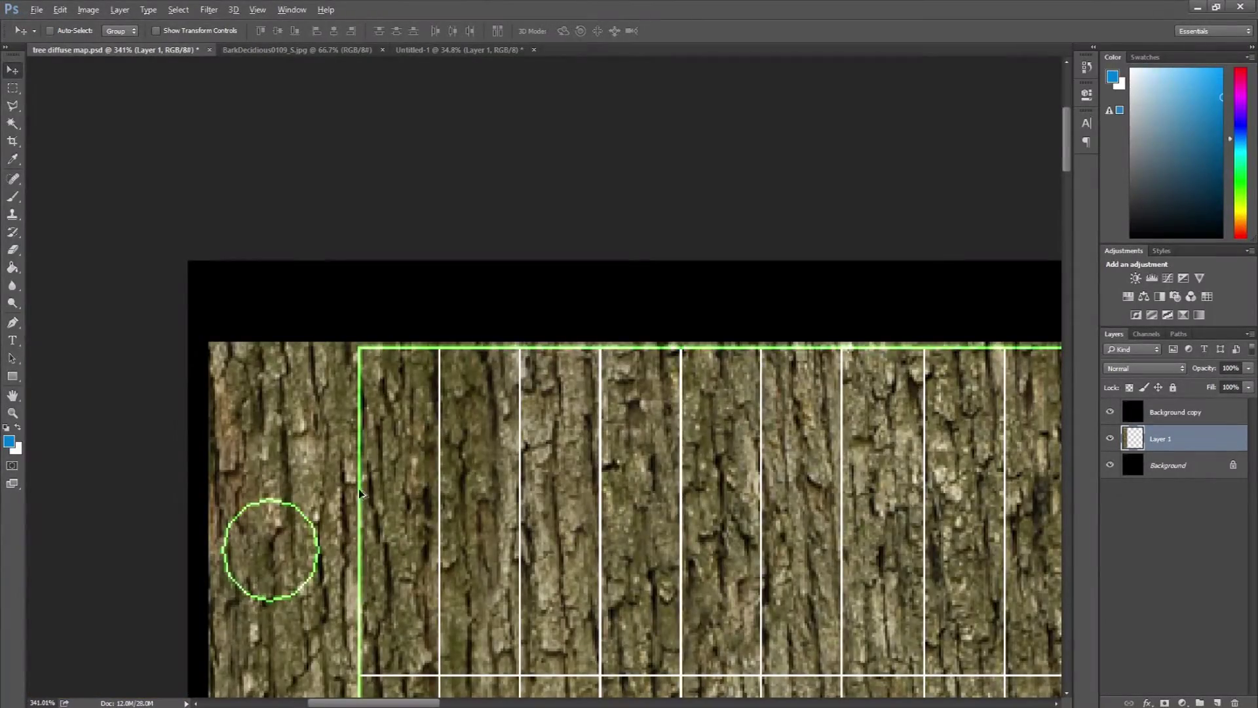
pyautogui.moveTo(379, 508); pyautogui.dragTo(385, 509)
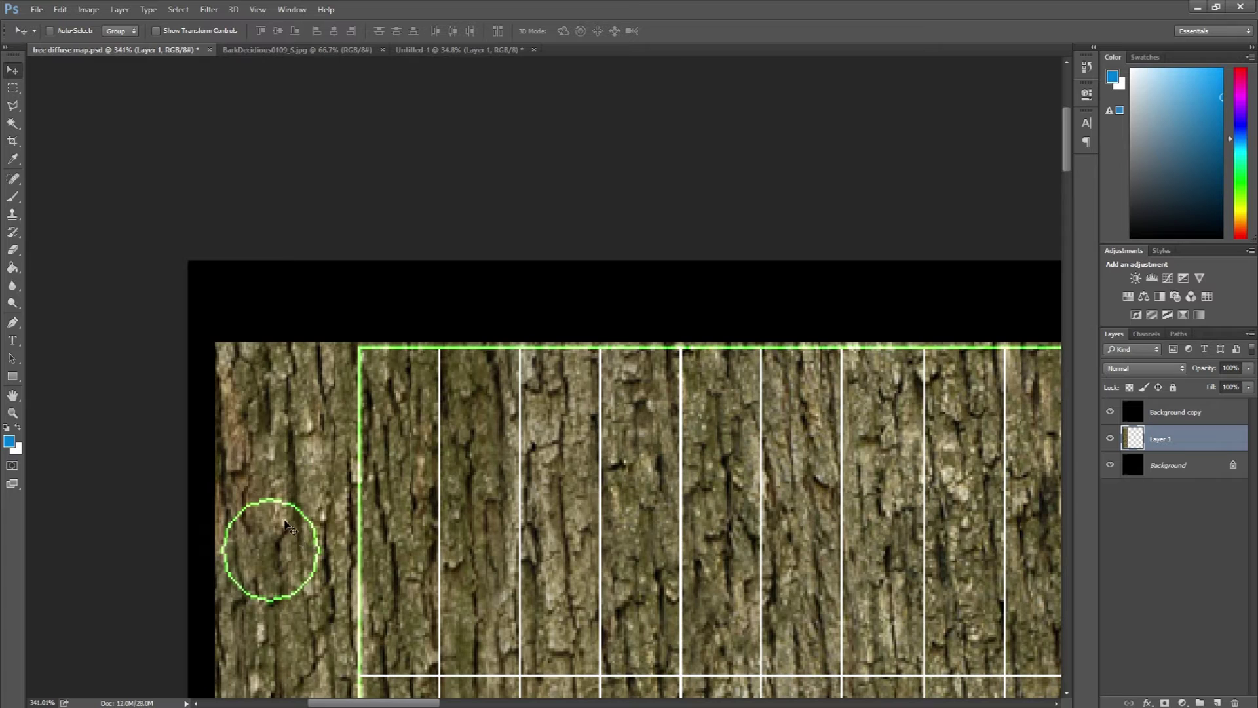
# Duplicate the bark strip and butt the copy against its right edge to cover the rest of the UV layout
pyautogui.scroll(-8, 305, 419)
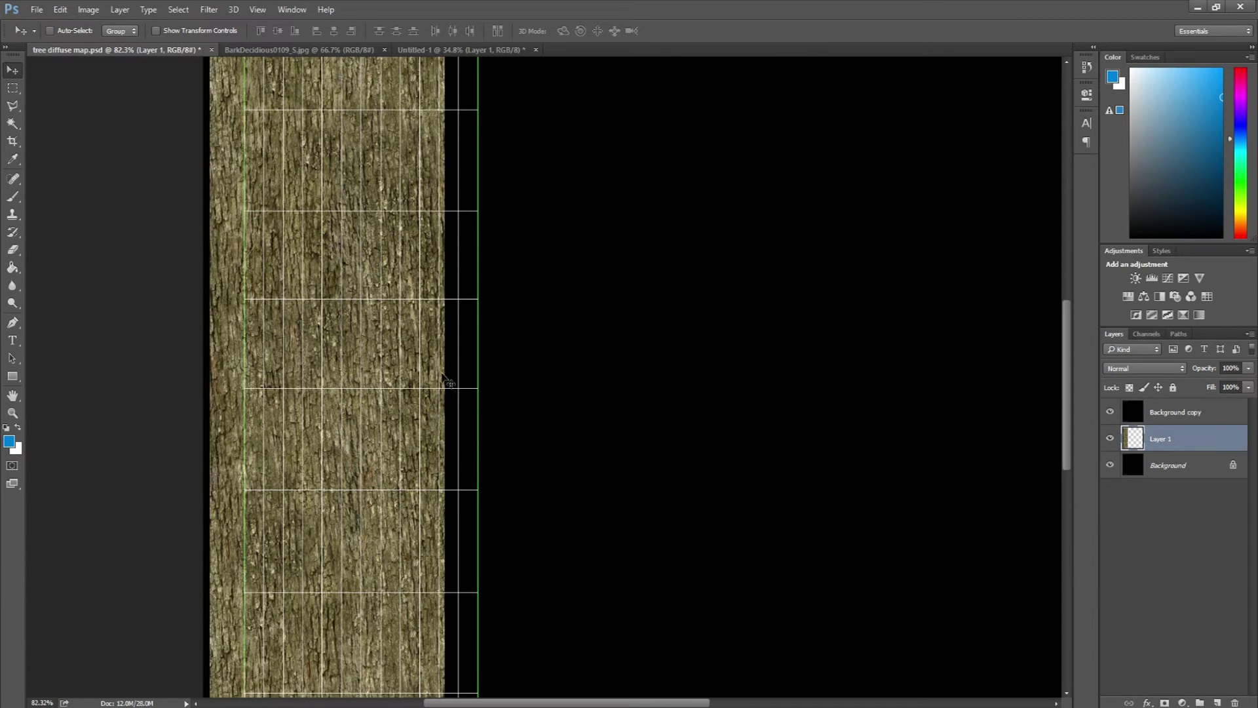
pyautogui.moveTo(266, 344); pyautogui.dragTo(455, 372)
pyautogui.scroll(10, 470, 330)
pyautogui.scroll(-10, 426, 422)
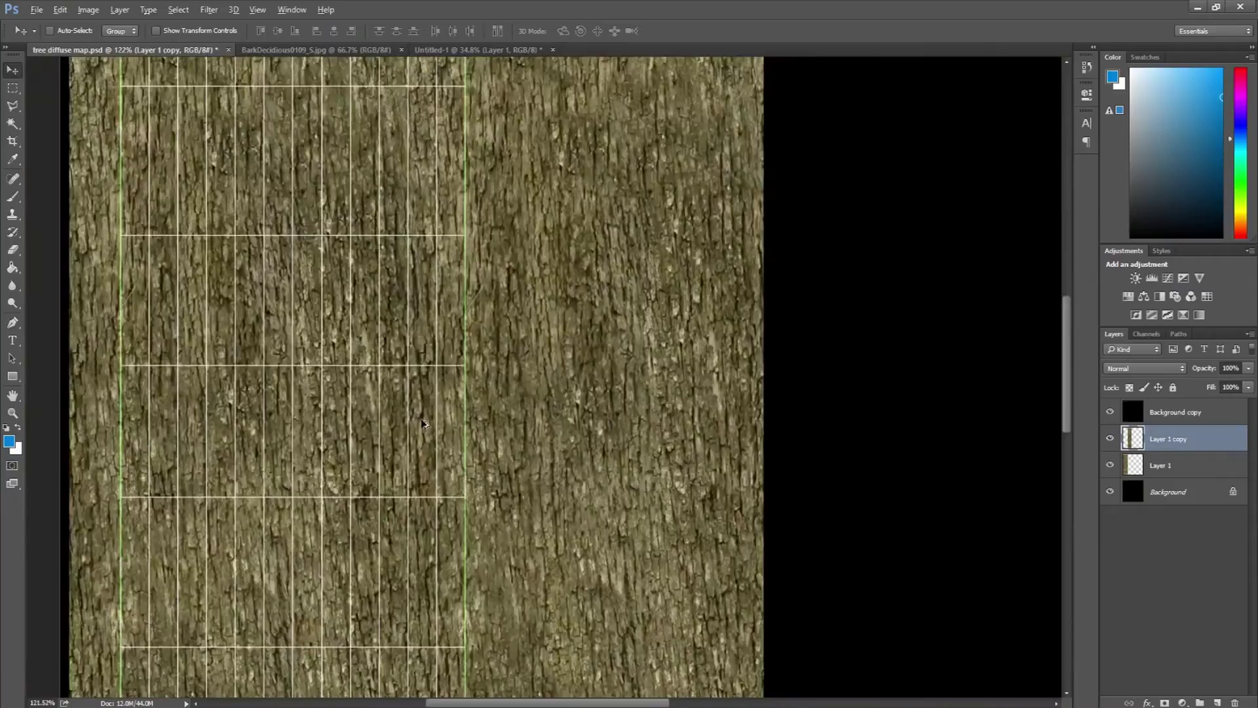
# Examine the join between the two bark strips with the UV overlay layer Background copy temporarily hidden
pyautogui.scroll(10, 436, 307)
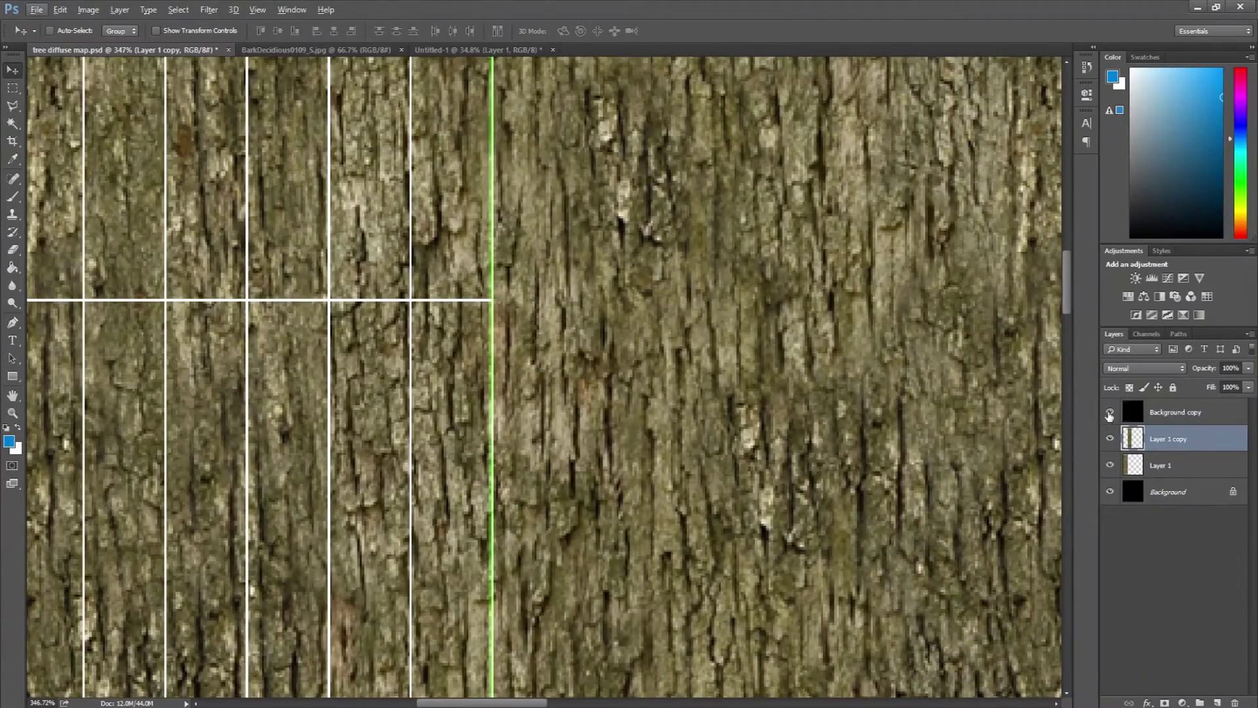
pyautogui.click(1109, 413)
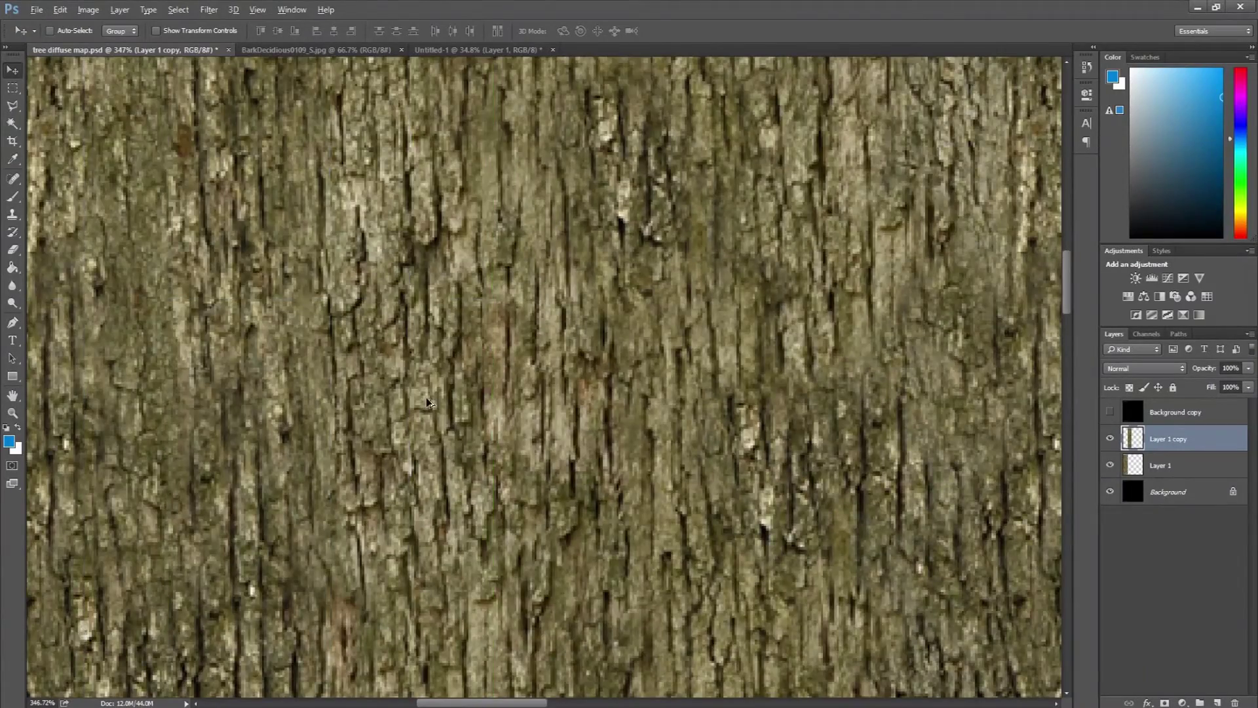
pyautogui.scroll(-8, 397, 256)
pyautogui.scroll(-4, 395, 421)
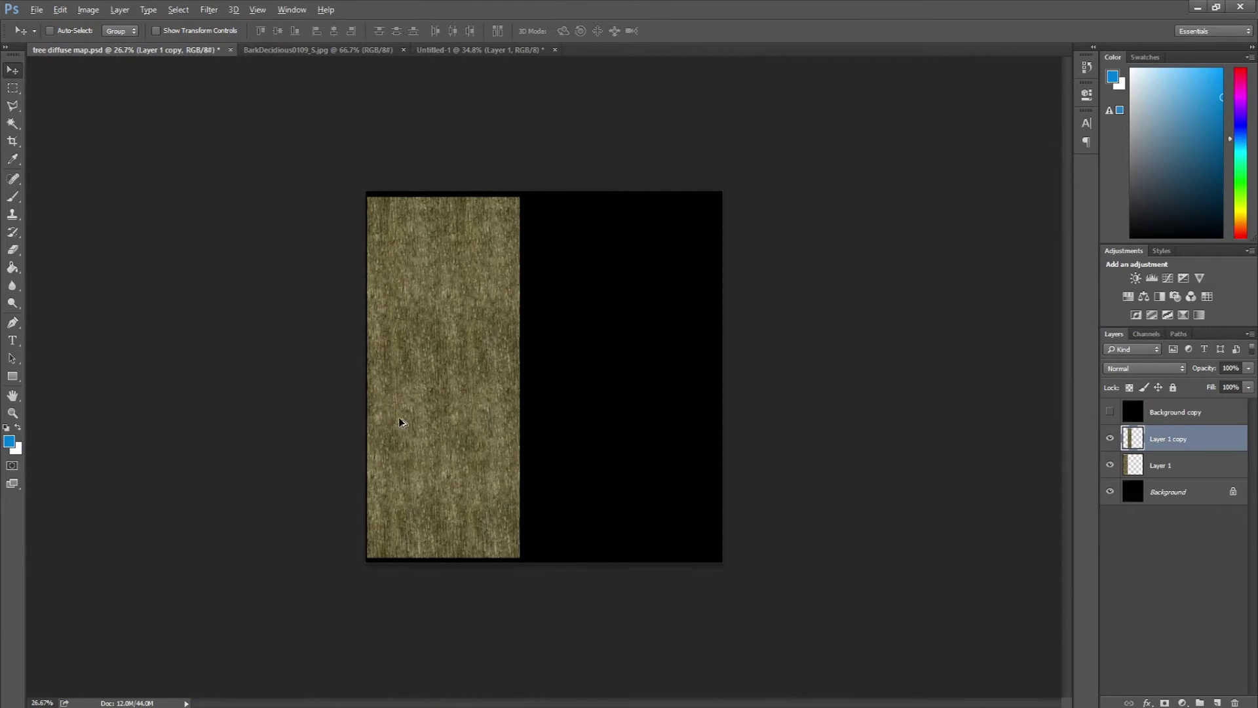
pyautogui.scroll(2, 411, 383)
pyautogui.click(1110, 414)
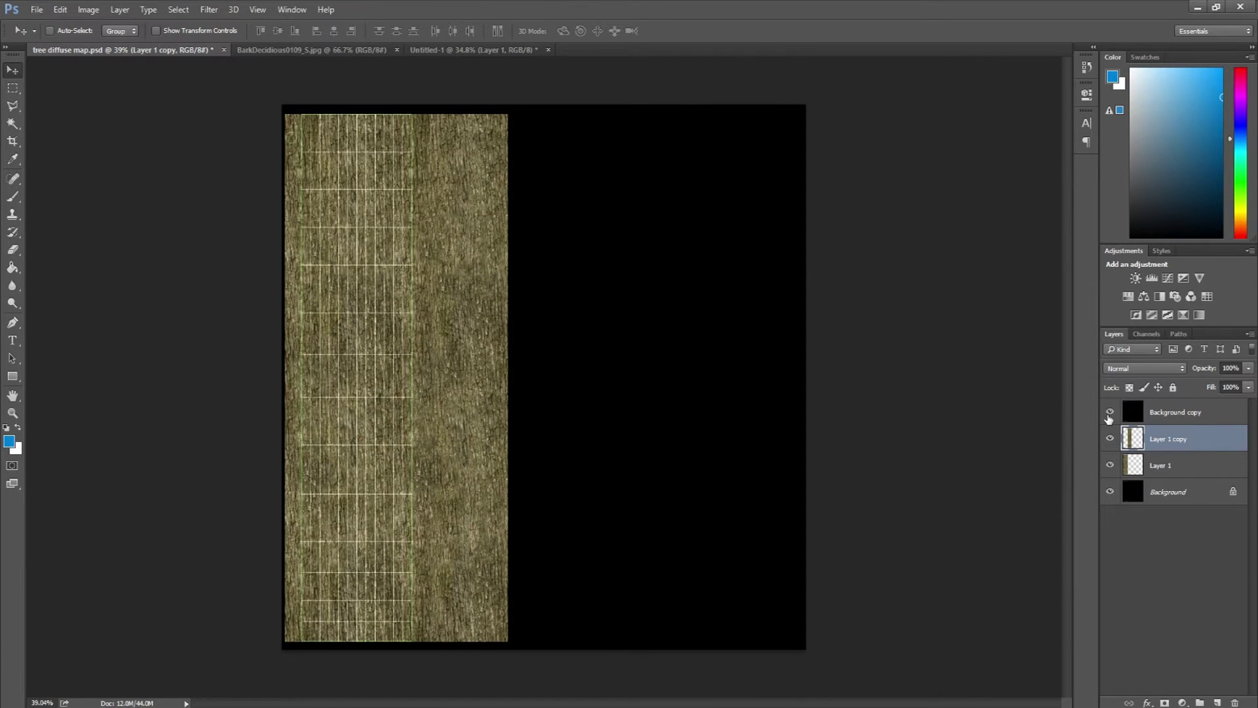
# Hide the Background copy overlay and save the document over the existing tree diffuse map.psd
pyautogui.click(1109, 414)
pyautogui.click(36, 9)
pyautogui.click(94, 162)
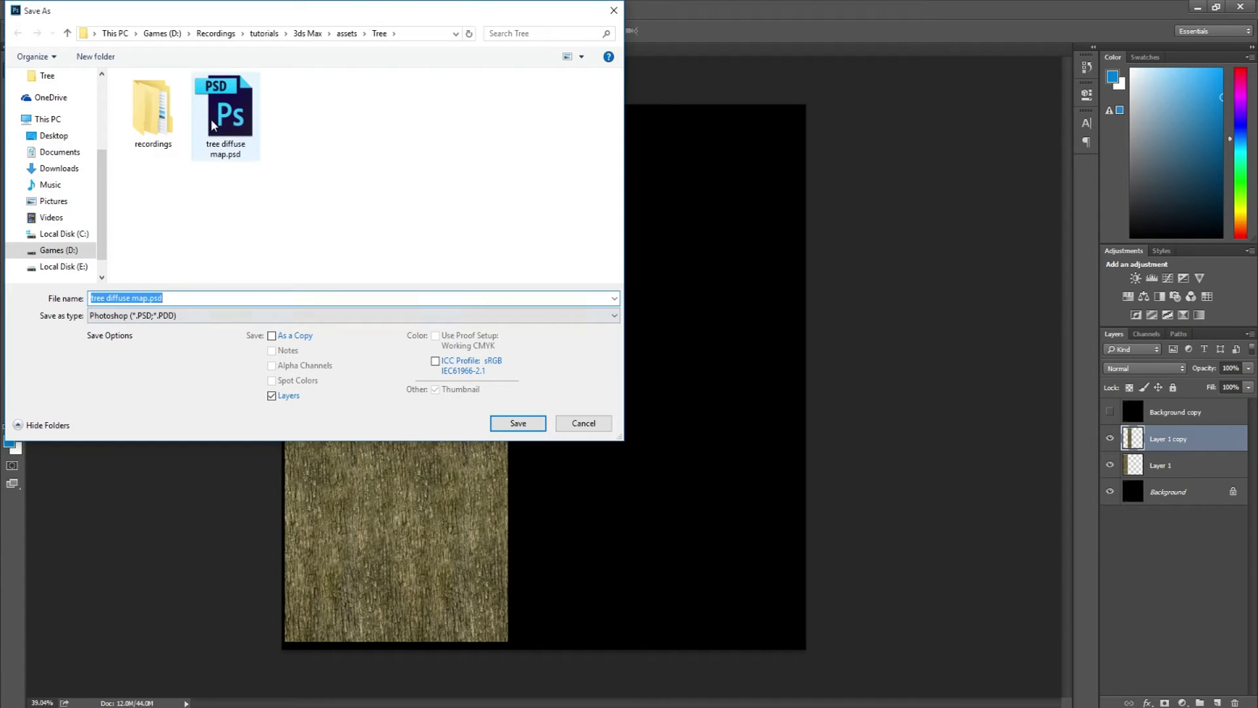
pyautogui.click(206, 131)
pyautogui.doubleClick(226, 148)
pyautogui.click(657, 363)
pyautogui.click(774, 226)
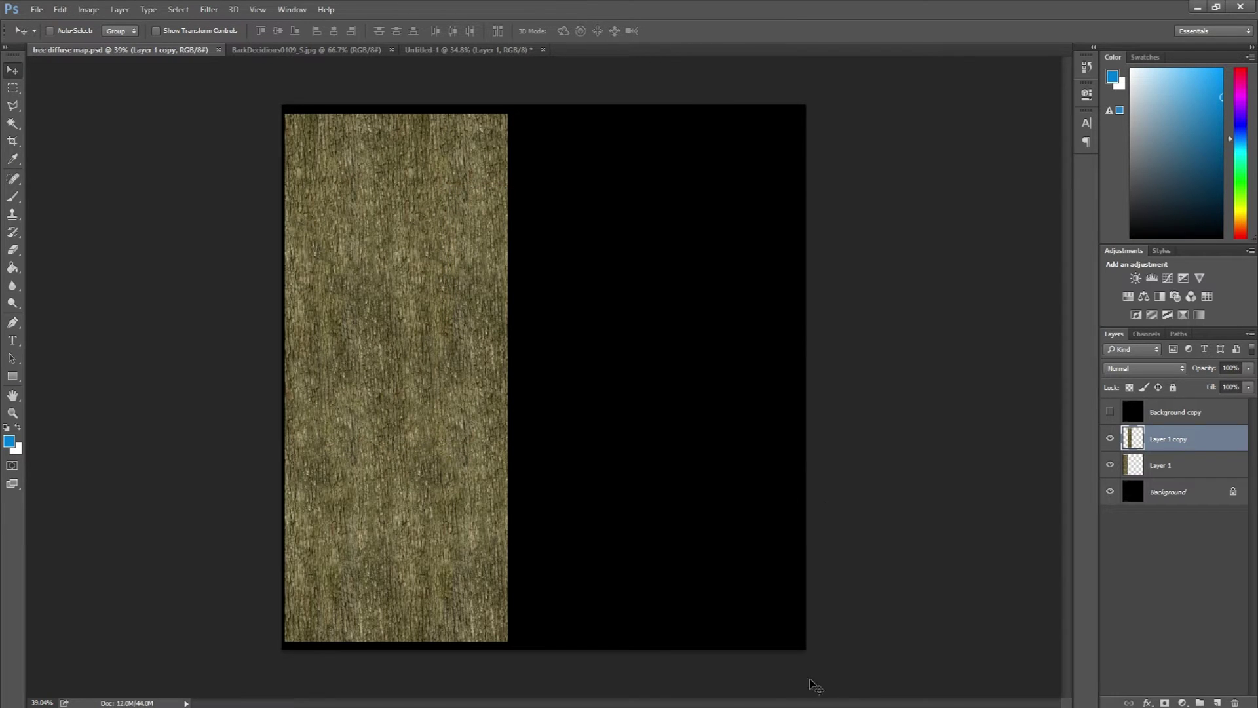
# Switch to 3ds Max, bring the whole trunk and reference plane into view, and open the Material Editor
pyautogui.moveTo(787, 704)
pyautogui.click(786, 665)
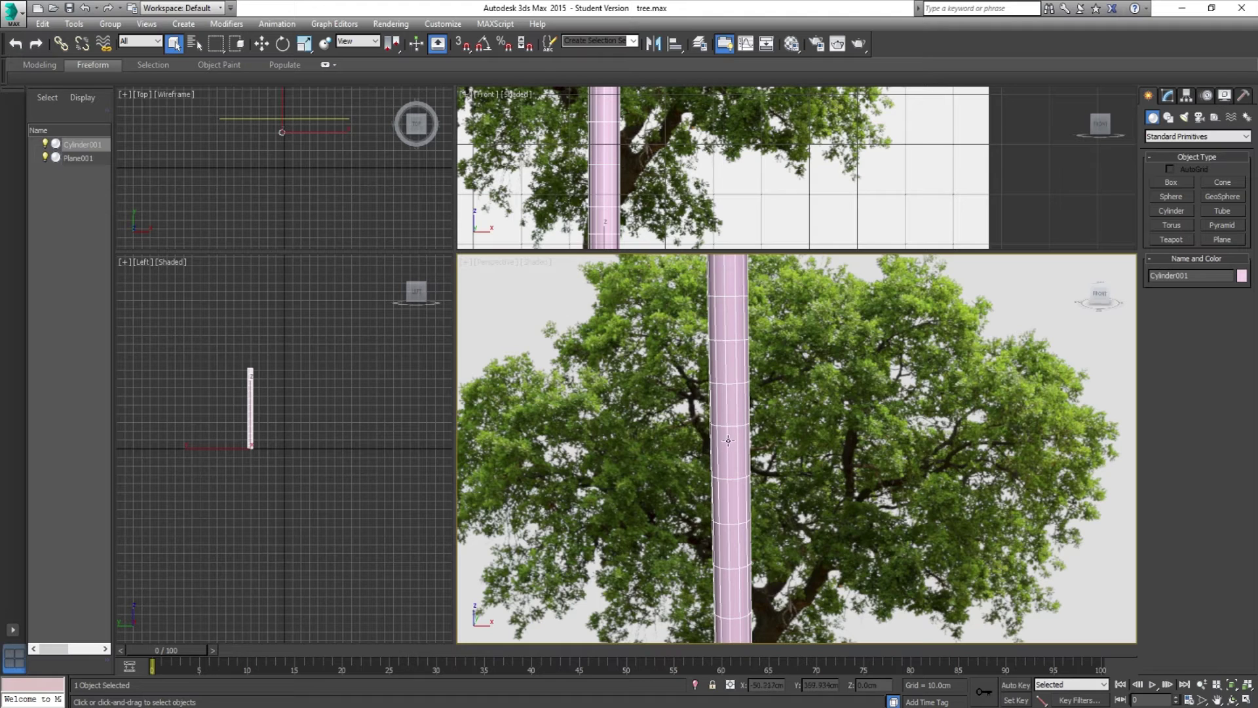
pyautogui.scroll(-5, 728, 445)
pyautogui.press('m')
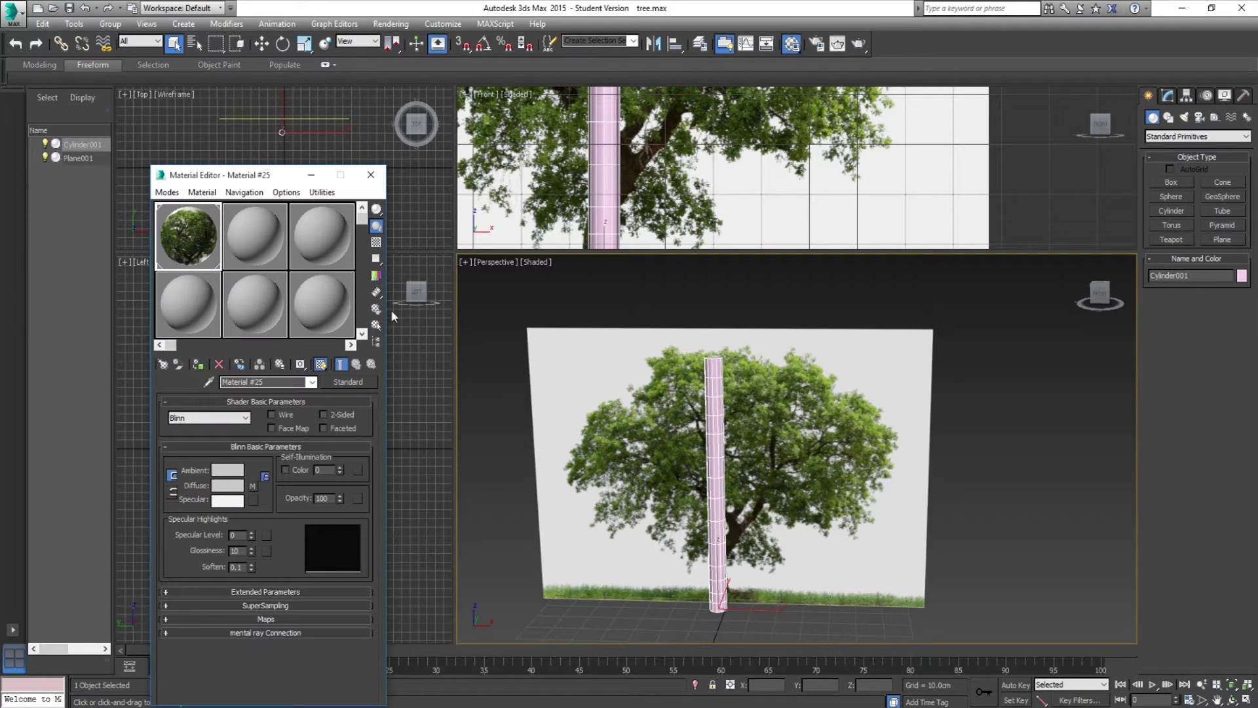
# Change the Material Editor to Slate mode and return it to Compact mode
pyautogui.click(166, 192)
pyautogui.click(190, 223)
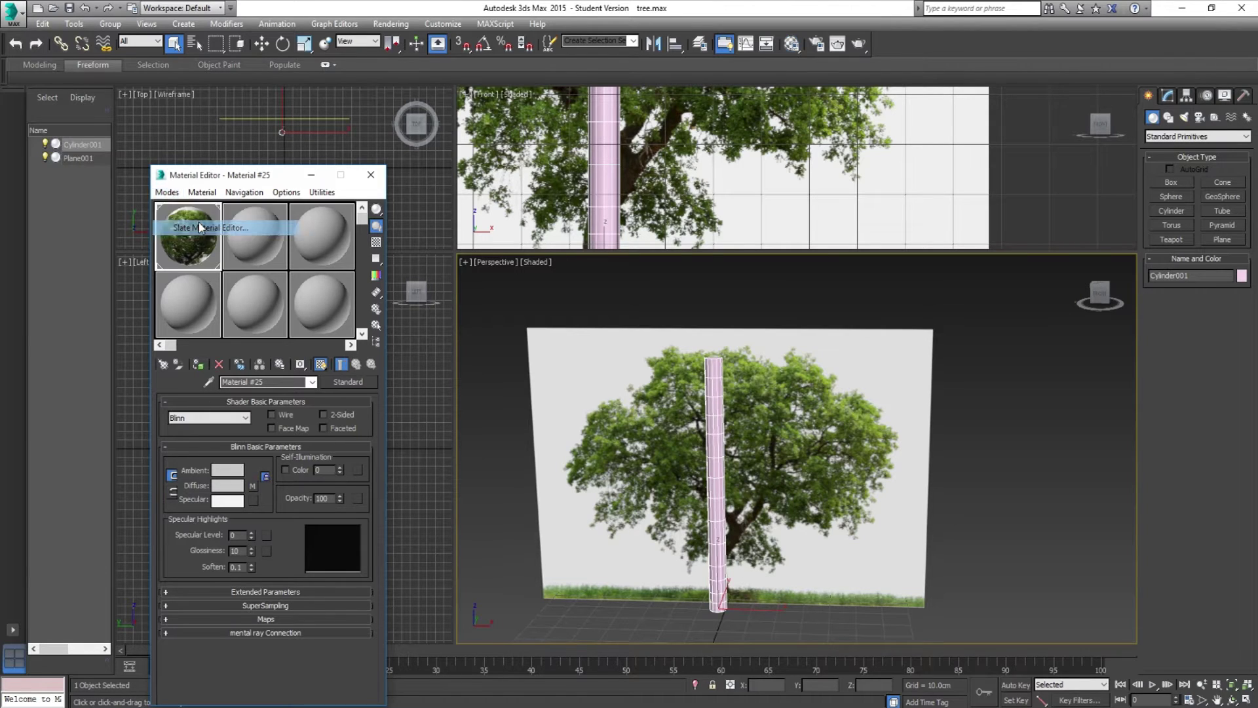
pyautogui.click(85, 95)
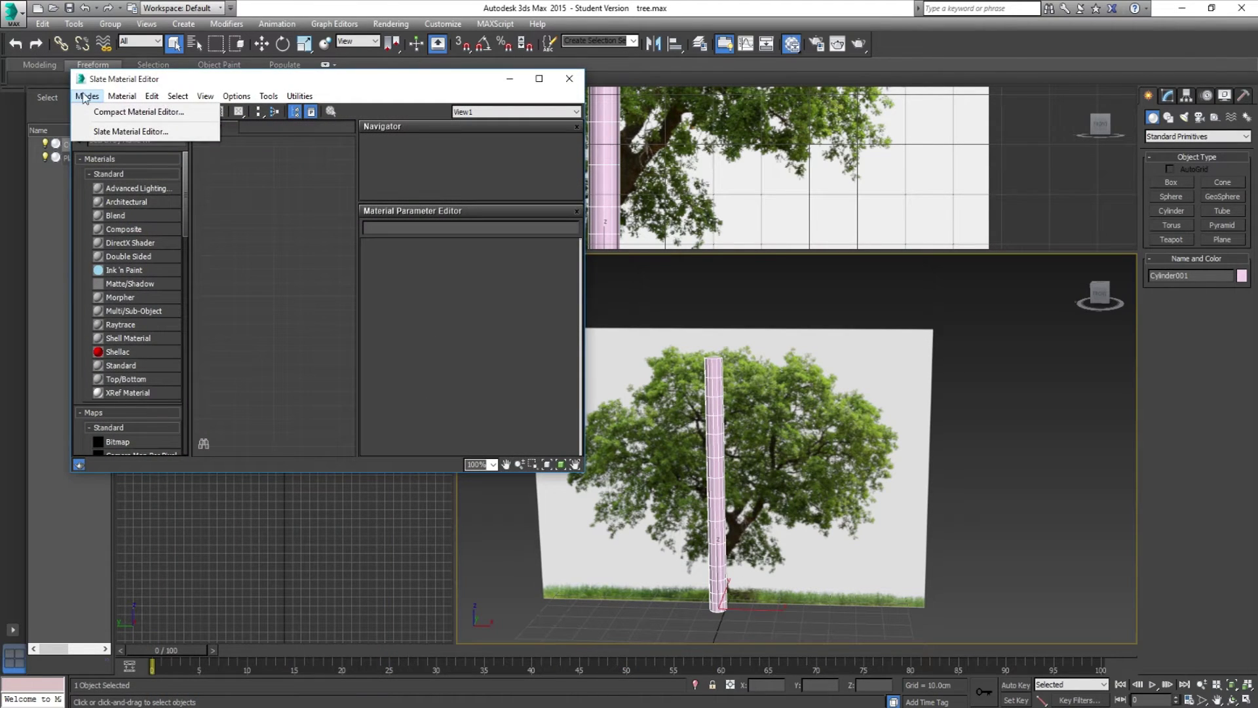
pyautogui.click(110, 113)
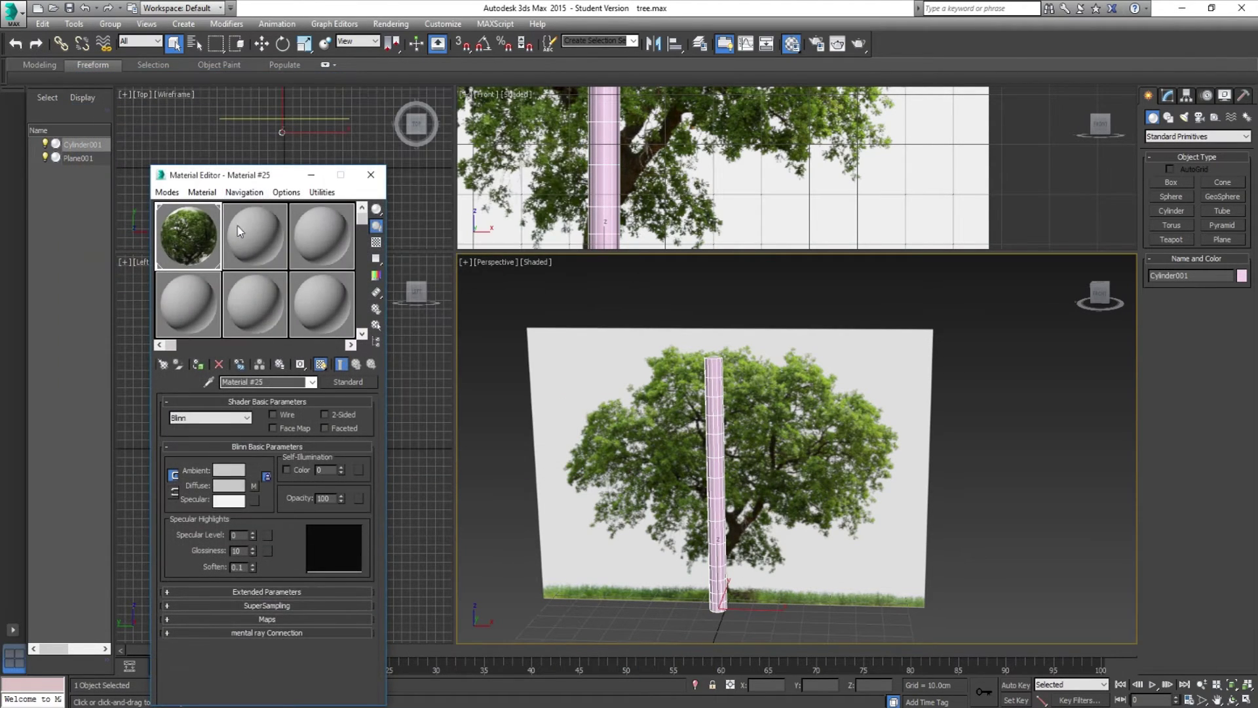
# Name the second material tree trunk and load tree diffuse map.psd from the Tree folder onto its sample slot
pyautogui.click(254, 255)
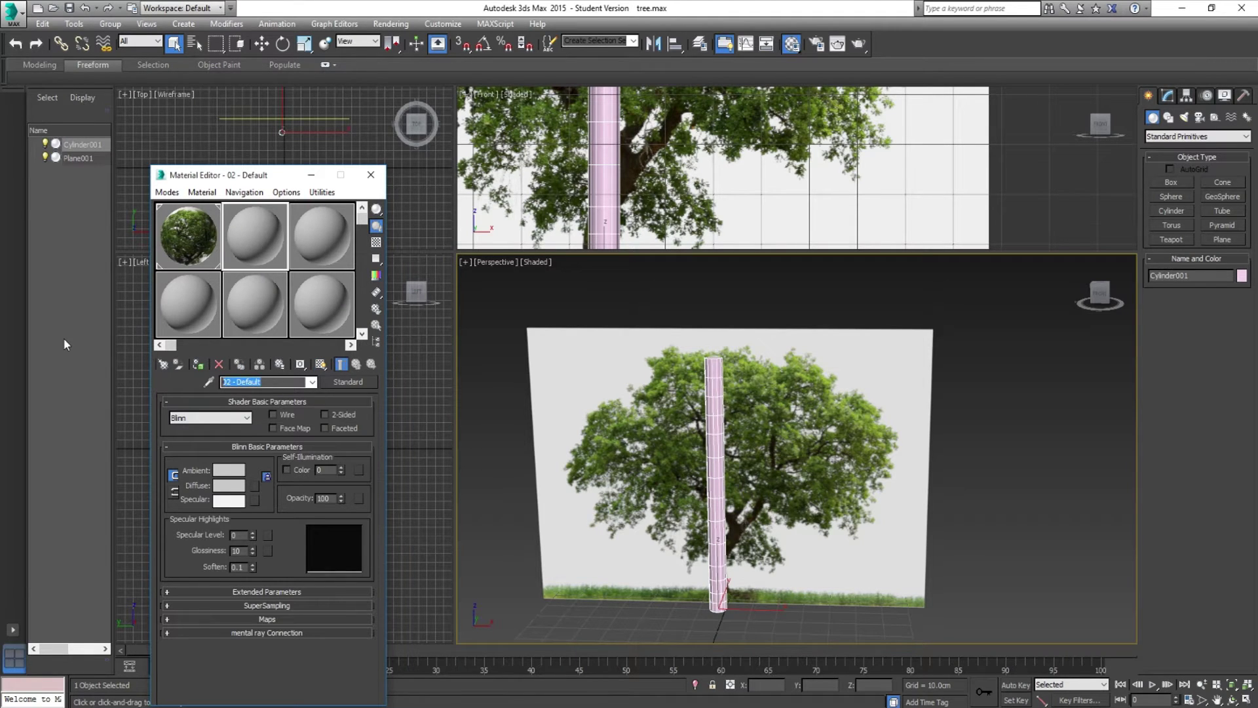
pyautogui.write('tree trunk')
pyautogui.hotkey('alt', 'Tab')
pyautogui.doubleClick(468, 7)
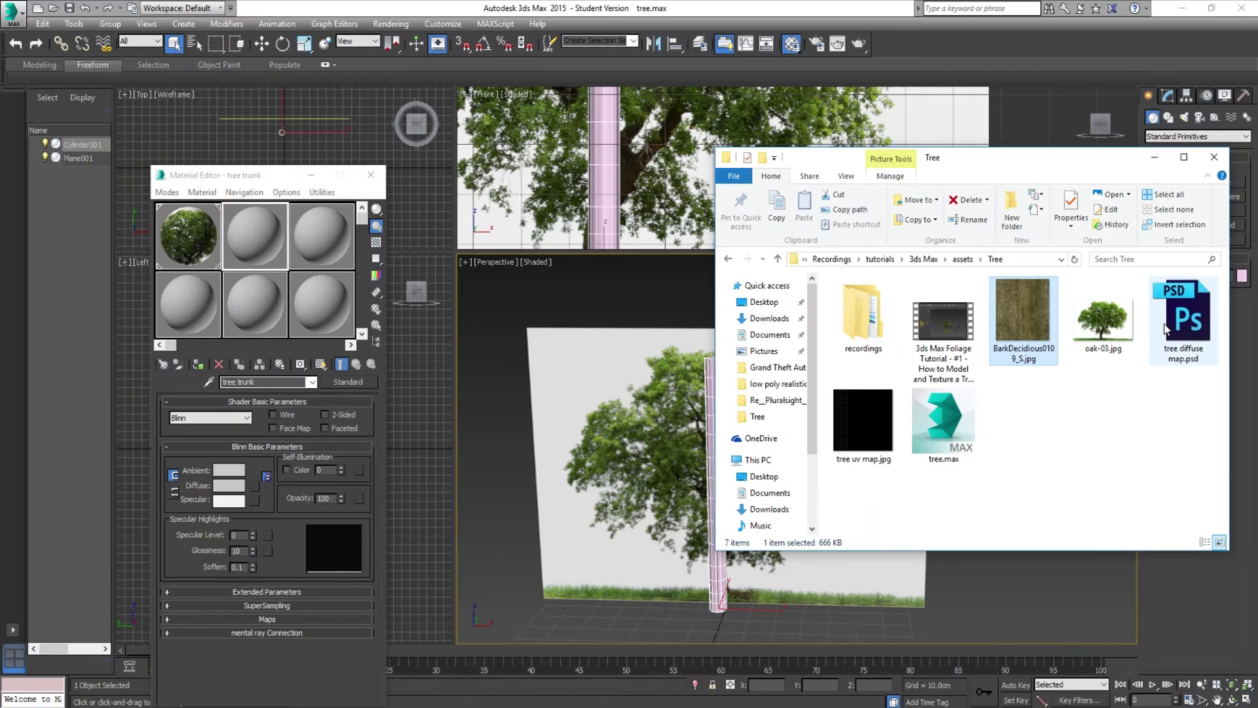
pyautogui.click(1186, 321)
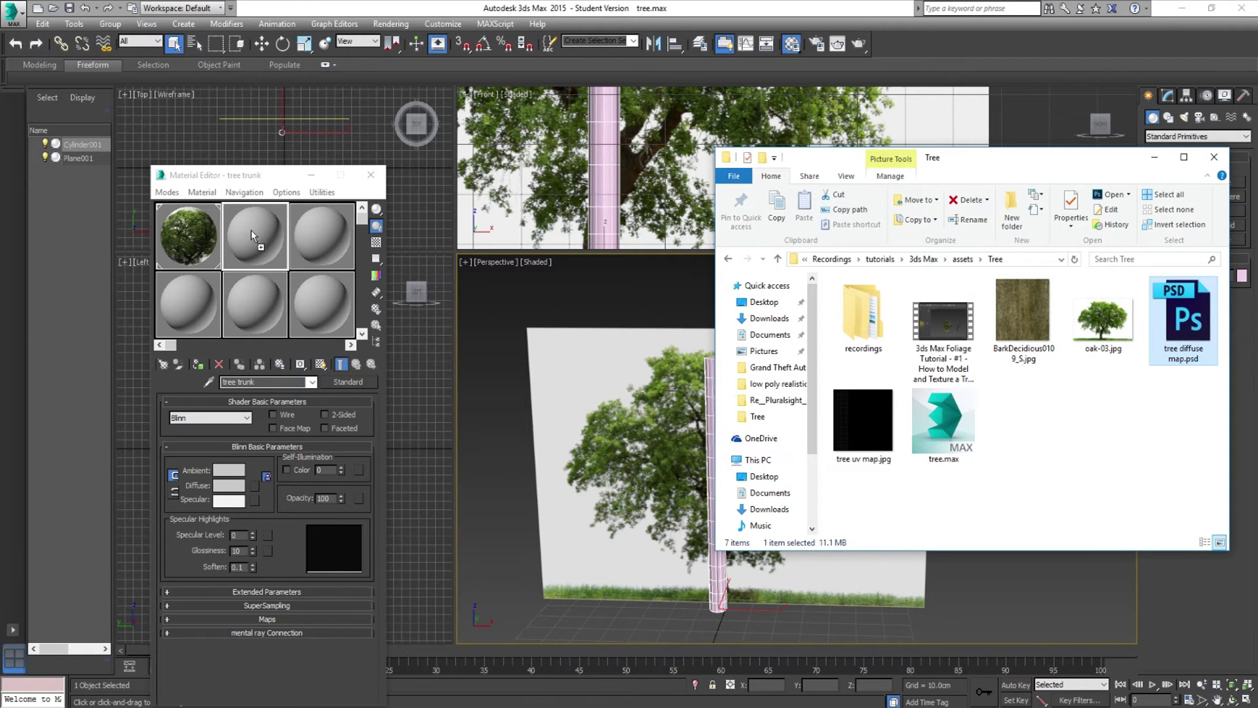
pyautogui.moveTo(250, 230); pyautogui.dragTo(250, 227)
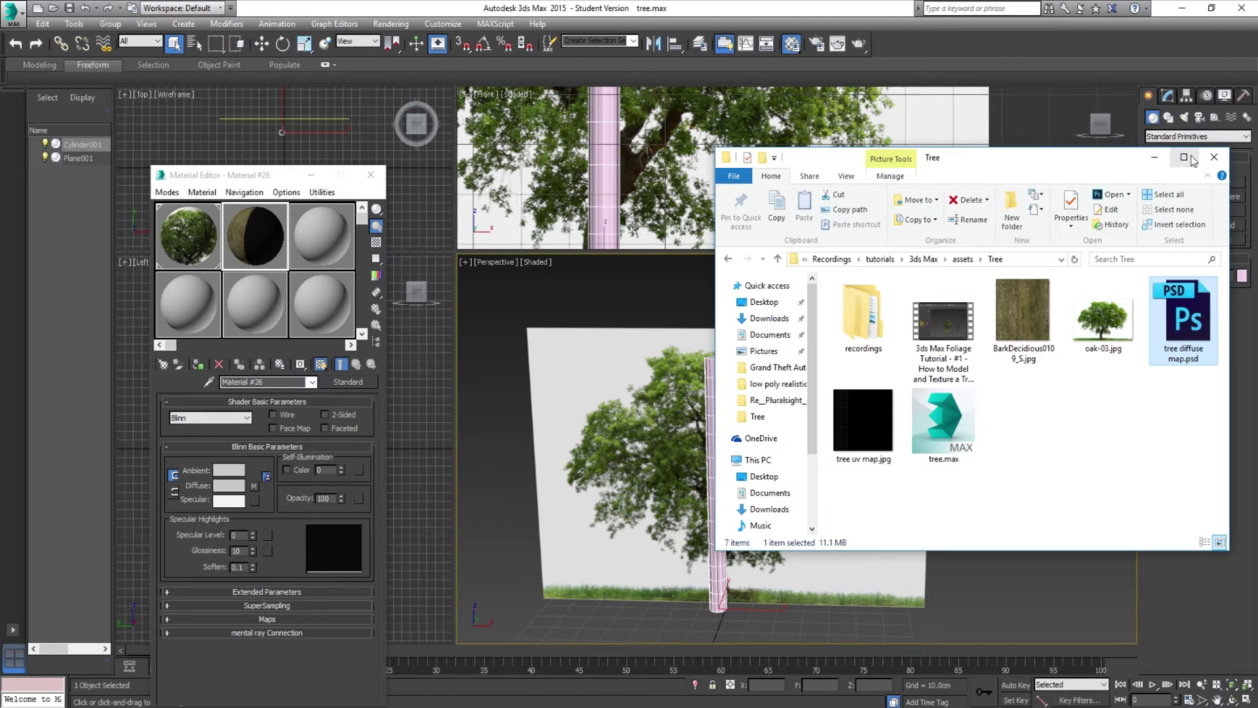
# Assign the bark material to the trunk cylinder, display it shaded in the viewport, and close the Material Editor
pyautogui.click(200, 367)
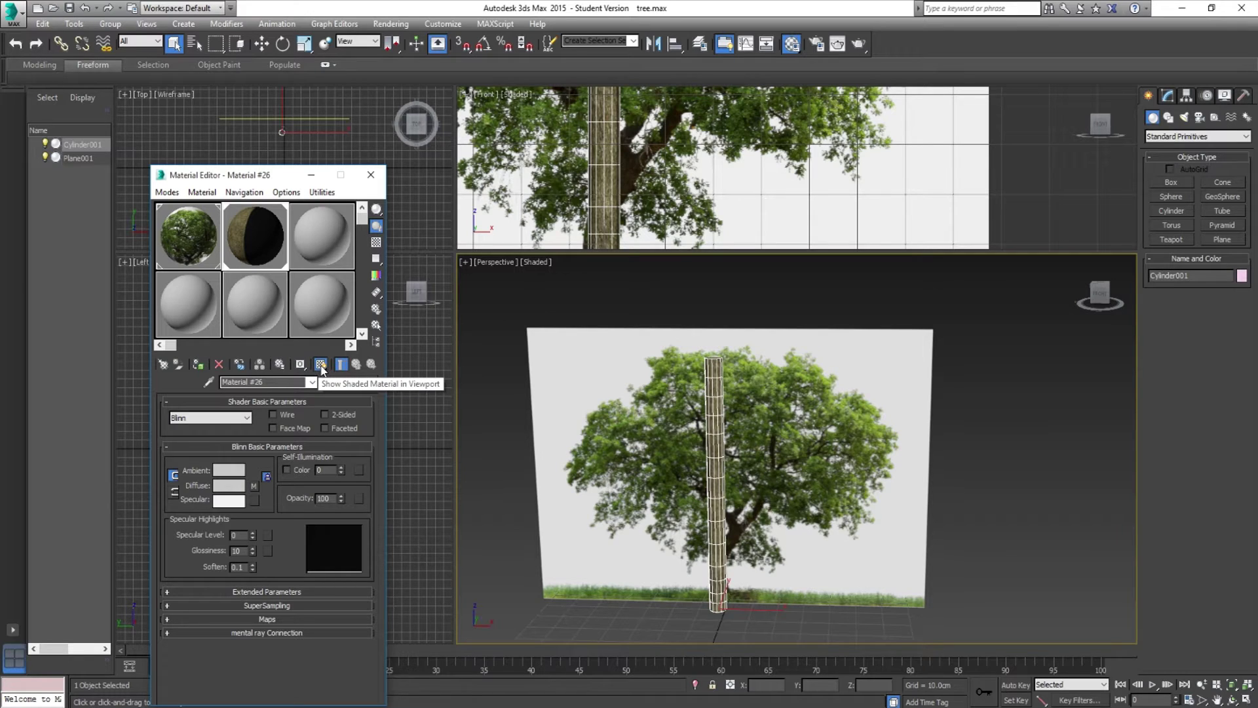
pyautogui.scroll(6, 660, 416)
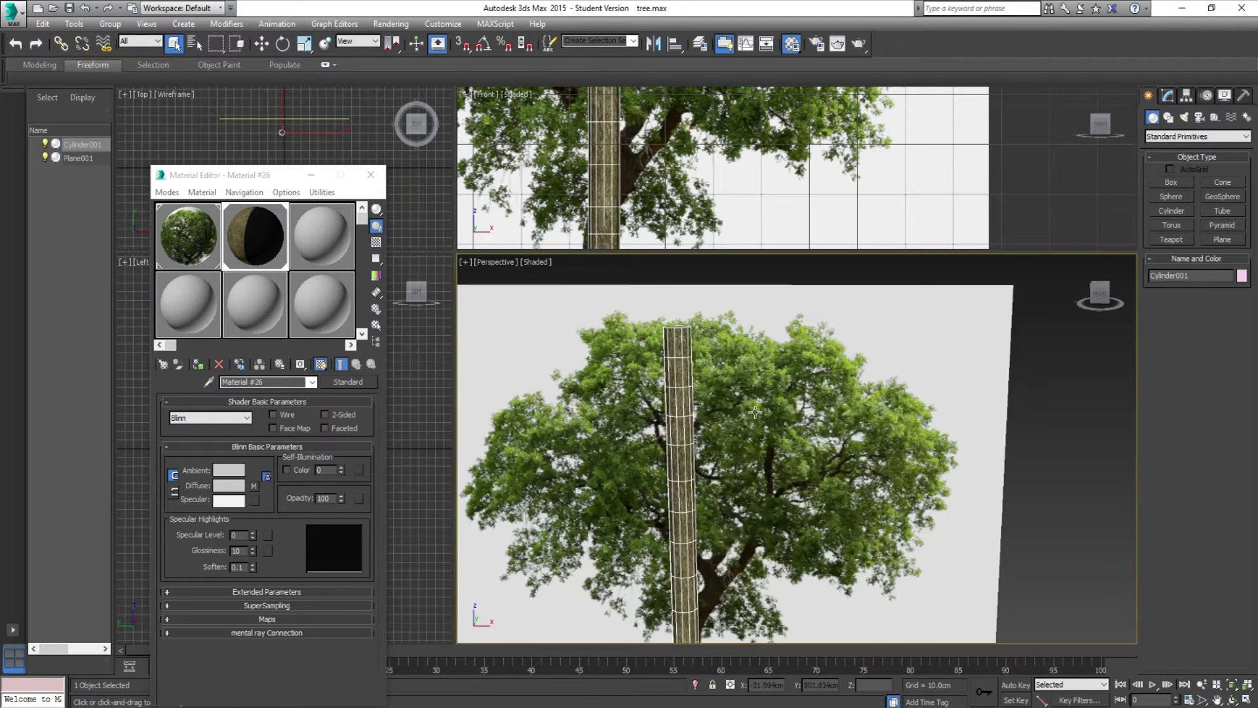
pyautogui.click(319, 363)
pyautogui.click(320, 363)
pyautogui.click(319, 363)
pyautogui.click(320, 364)
pyautogui.click(372, 178)
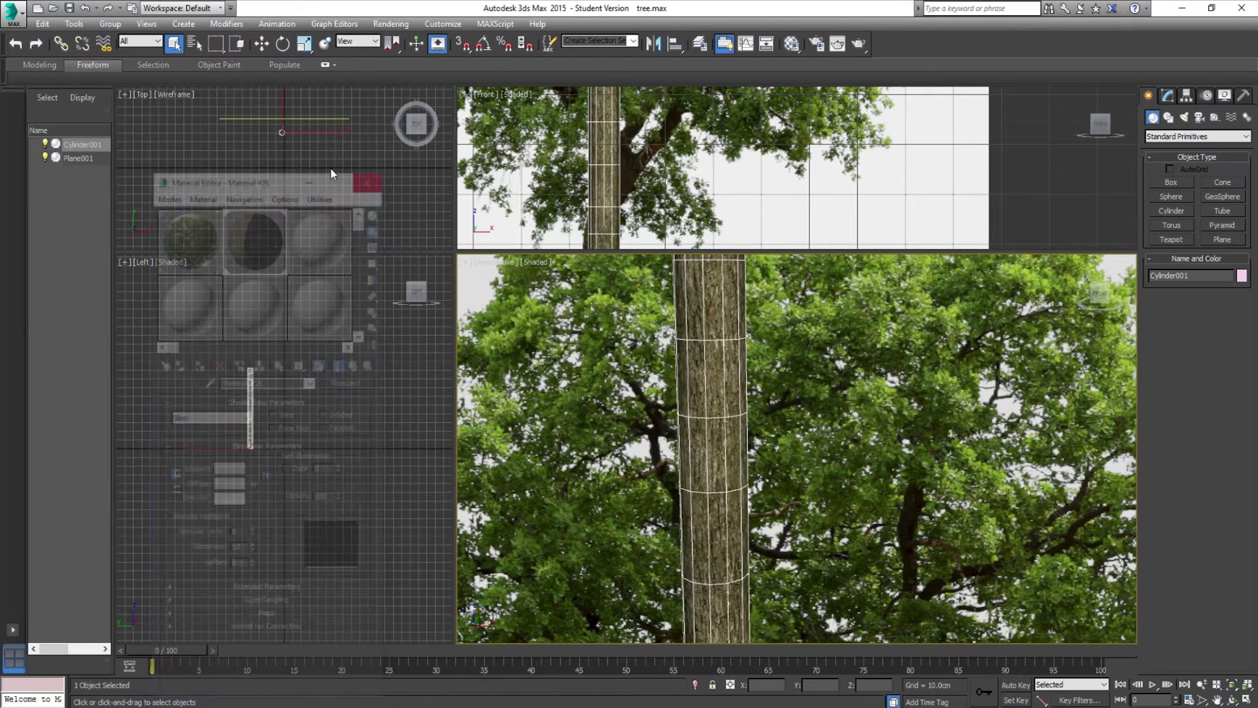
# Check the maximum display resolution for texture maps in the perspective viewport's configuration, closing it without changes
pyautogui.moveTo(674, 455); pyautogui.dragTo(659, 476)
pyautogui.scroll(-2, 671, 462)
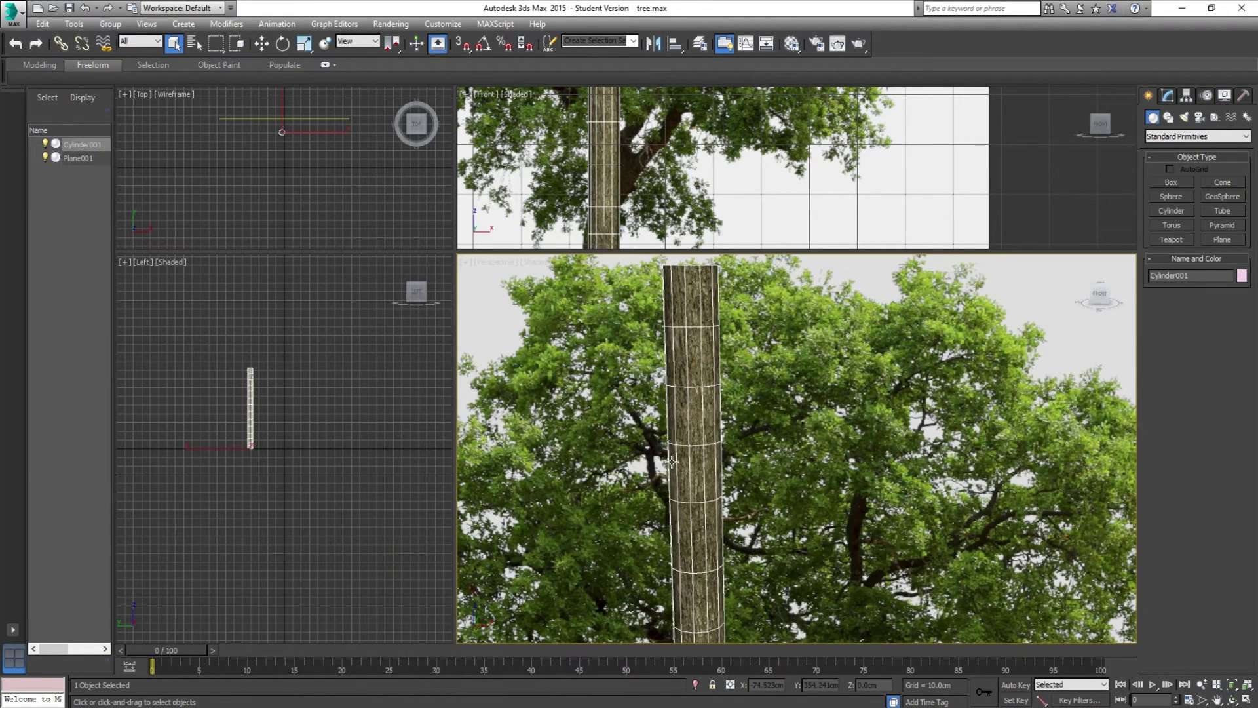
pyautogui.scroll(-5, 547, 401)
pyautogui.moveTo(493, 316); pyautogui.dragTo(592, 331)
pyautogui.scroll(2, 525, 314)
pyautogui.click(465, 266)
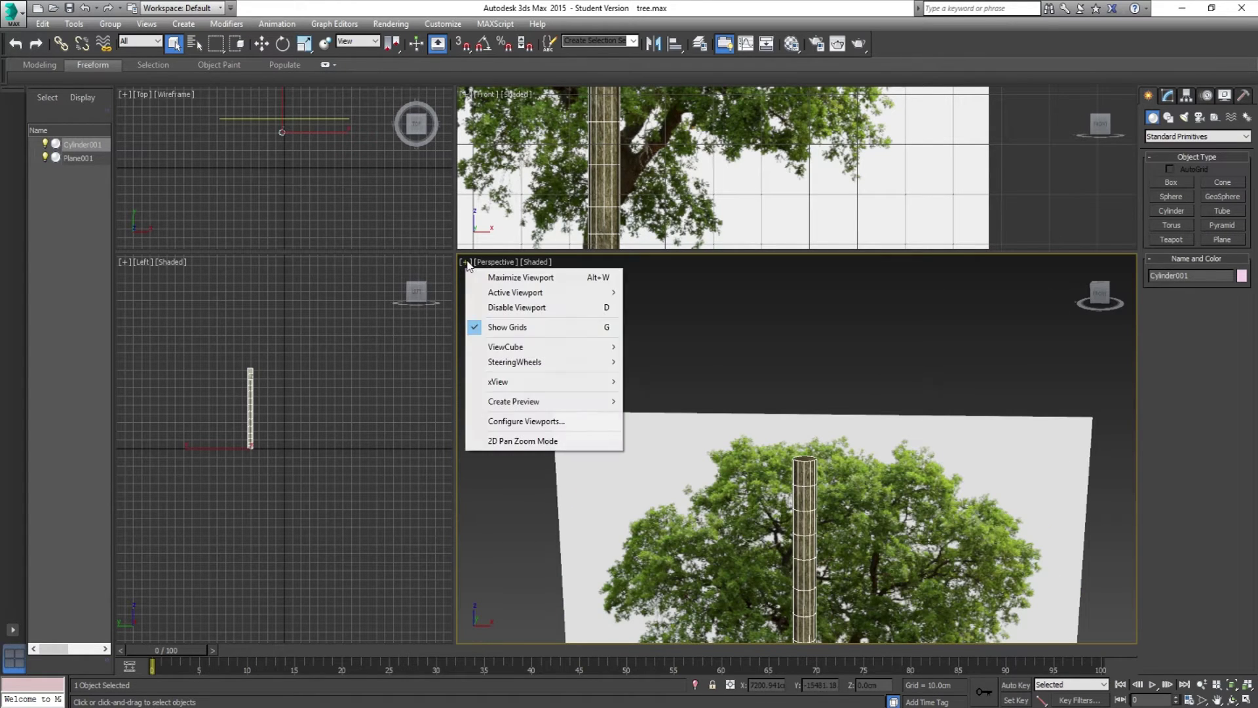
pyautogui.click(544, 425)
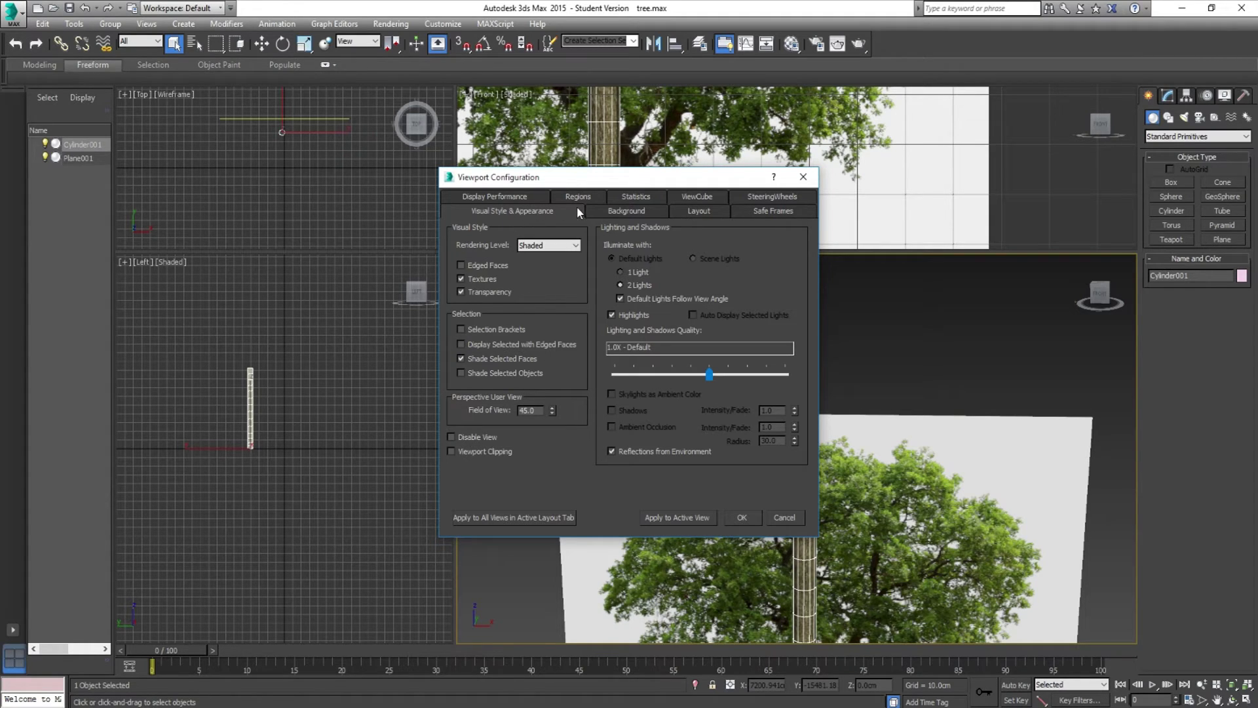
pyautogui.click(488, 199)
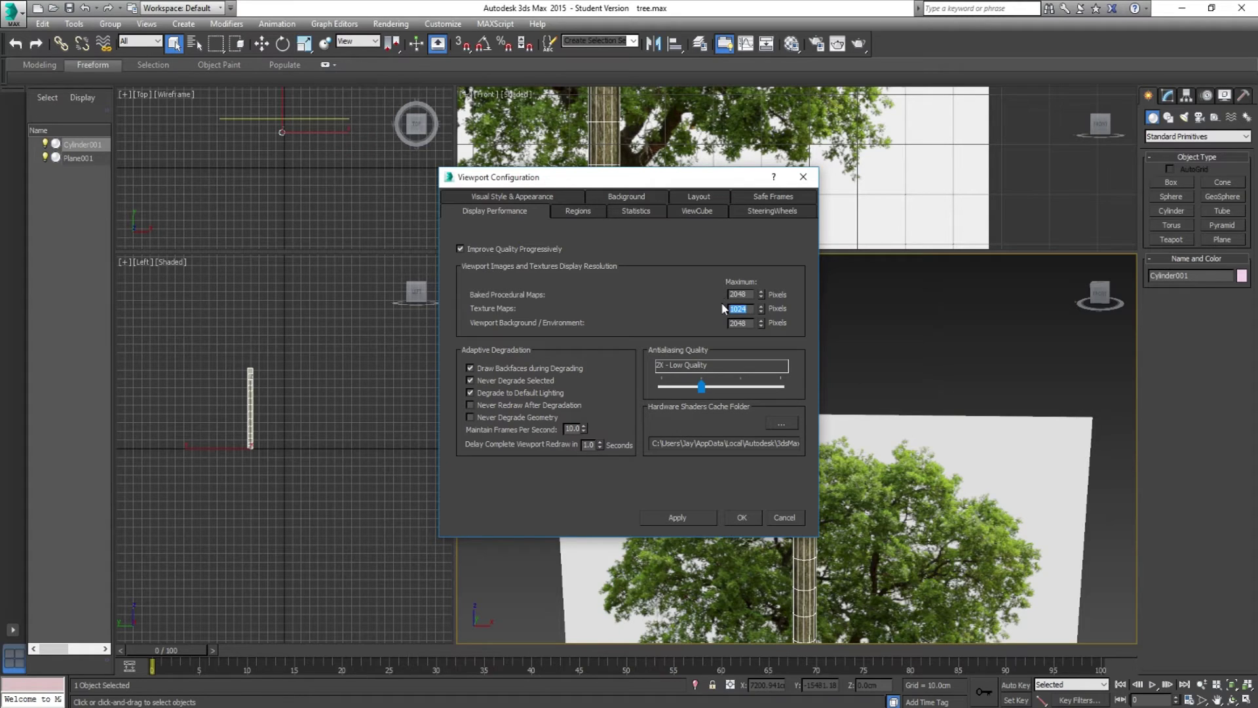
pyautogui.click(785, 517)
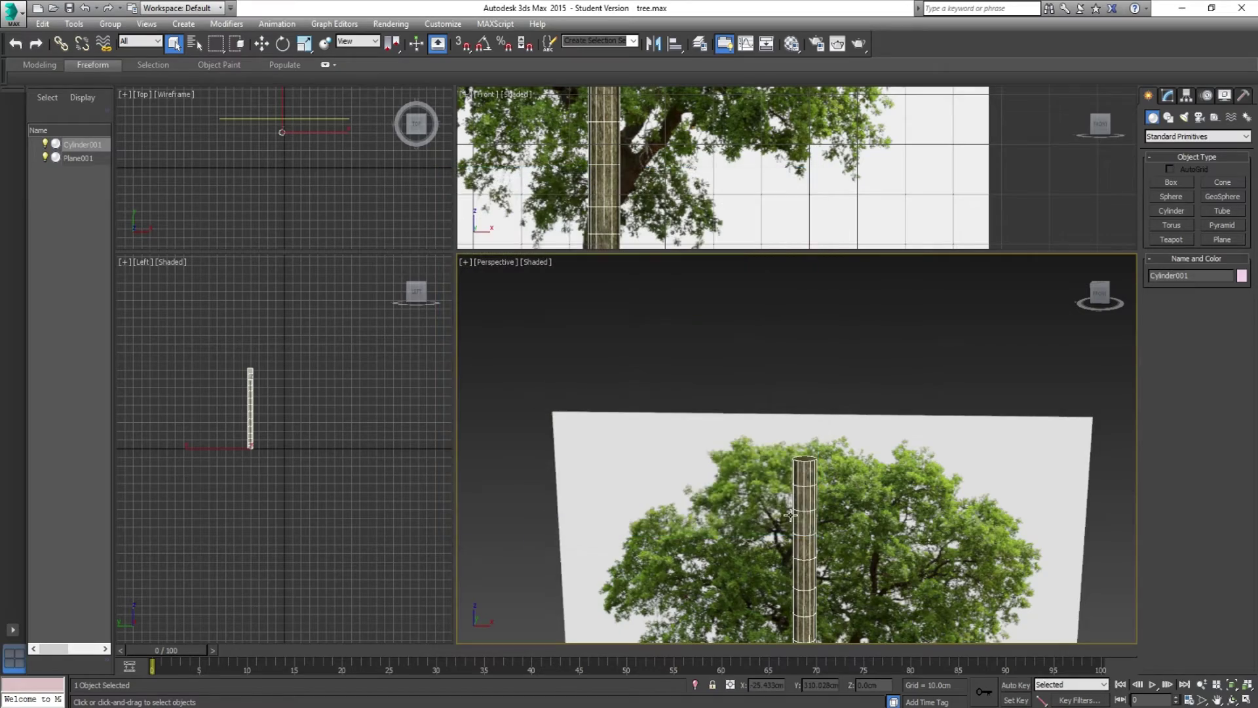
# Turn off Display Selected with Edged Faces for the perspective viewport
pyautogui.scroll(8, 756, 493)
pyautogui.scroll(-5, 732, 488)
pyautogui.scroll(5, 730, 496)
pyautogui.moveTo(723, 497); pyautogui.dragTo(638, 282)
pyautogui.scroll(-1, 671, 441)
pyautogui.scroll(-3, 647, 452)
pyautogui.moveTo(644, 452); pyautogui.dragTo(680, 473)
pyautogui.hotkey('ctrl', 'alt', 'z')
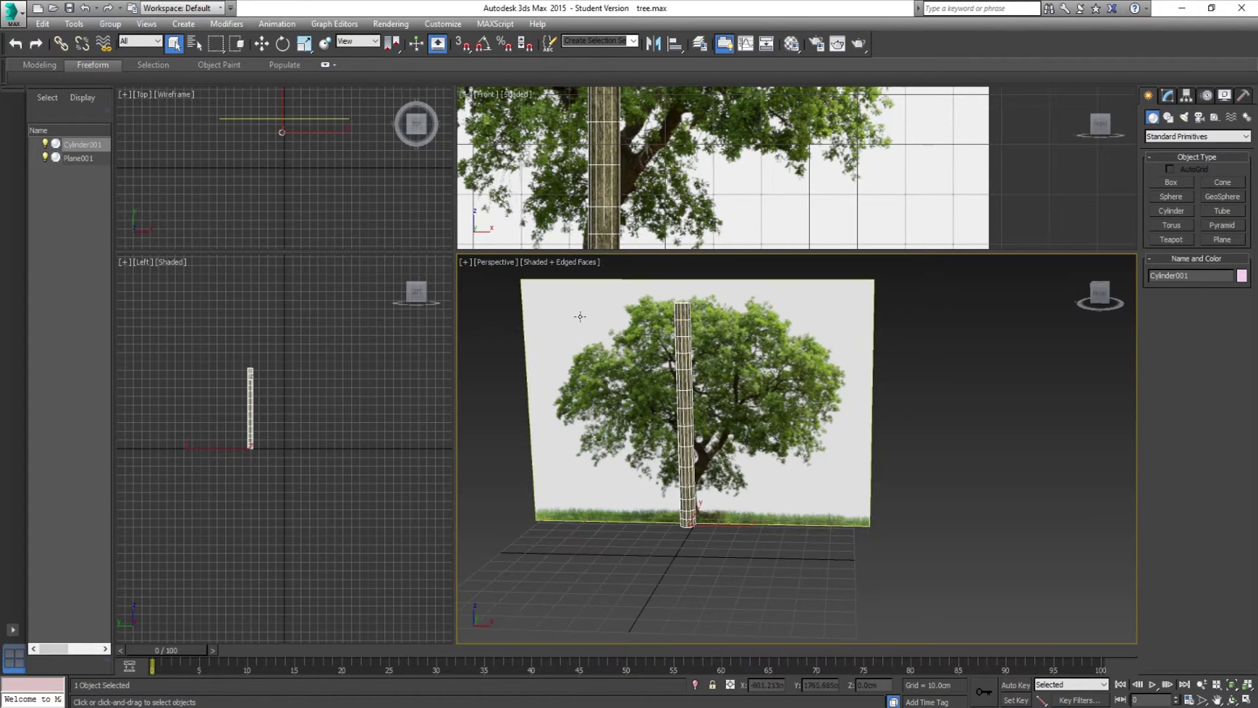
pyautogui.click(465, 261)
pyautogui.click(508, 421)
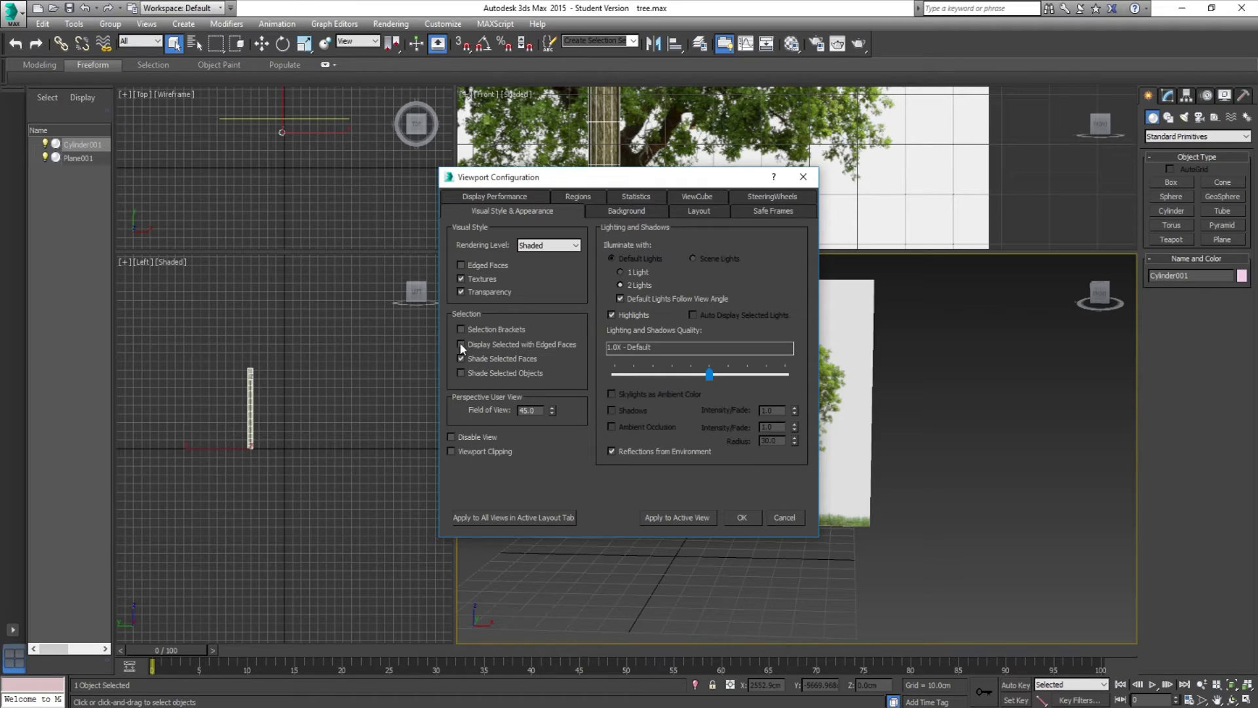
pyautogui.click(741, 517)
# Move the trunk cylinder along Y to about -31 cm, away from the tree reference plane
pyautogui.scroll(5, 766, 428)
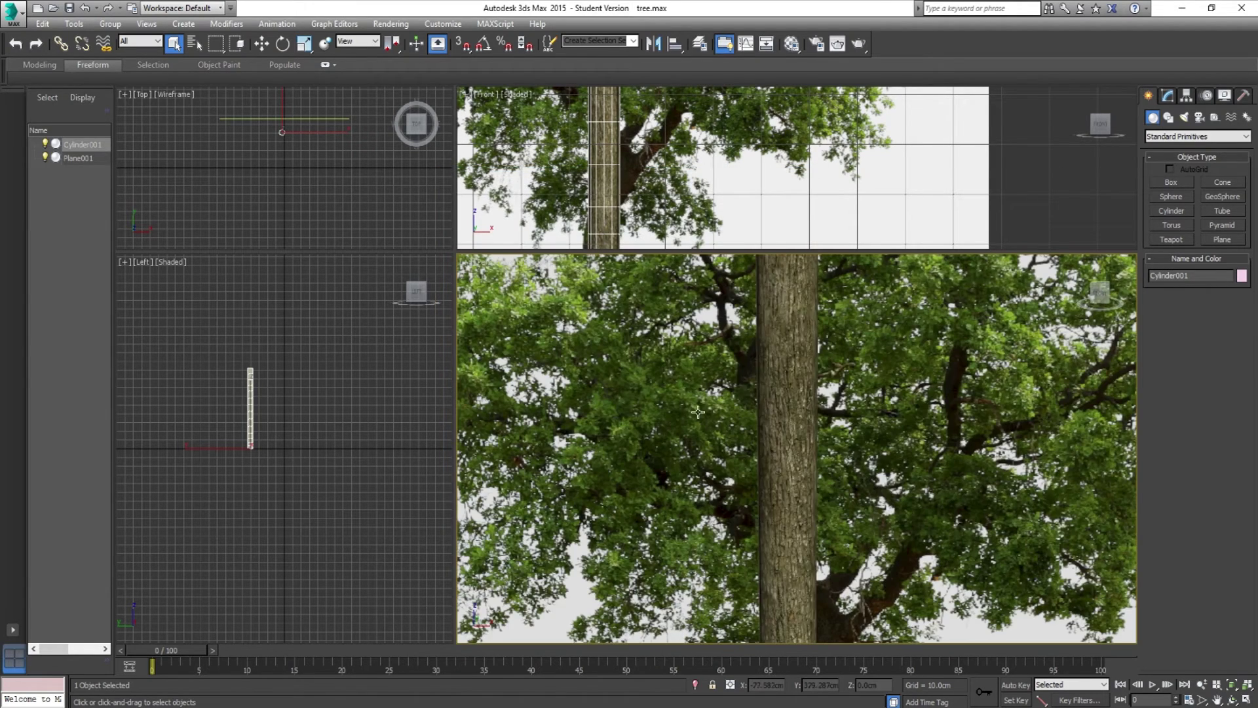
pyautogui.scroll(-3, 765, 428)
pyautogui.scroll(6, 731, 439)
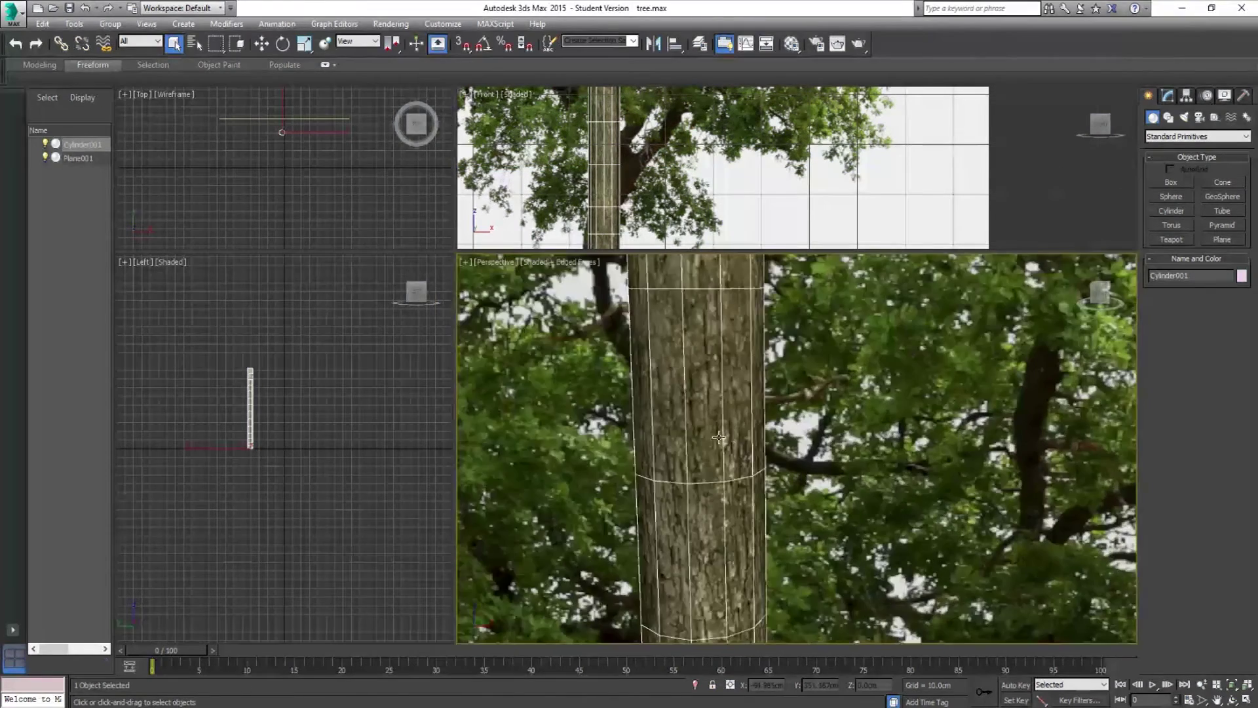
pyautogui.scroll(-3, 713, 398)
pyautogui.moveTo(818, 382); pyautogui.dragTo(753, 398)
pyautogui.scroll(-10, 753, 398)
pyautogui.press('w')
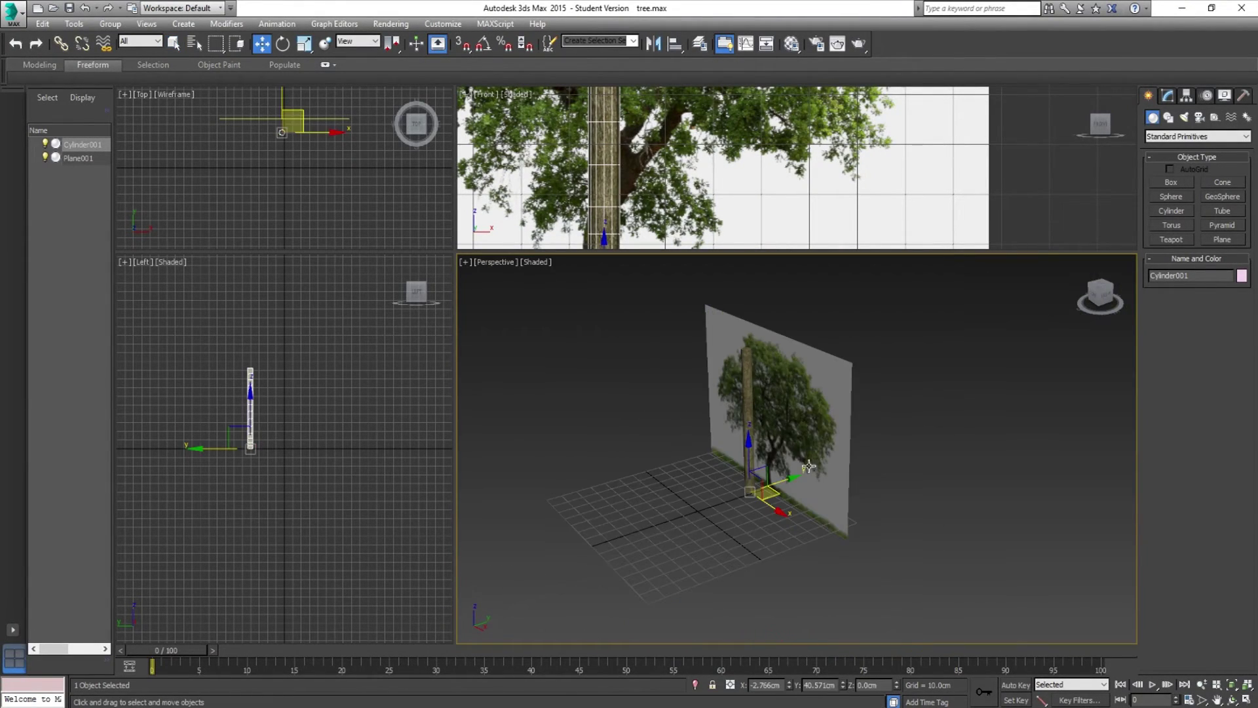
pyautogui.moveTo(783, 497); pyautogui.dragTo(663, 473)
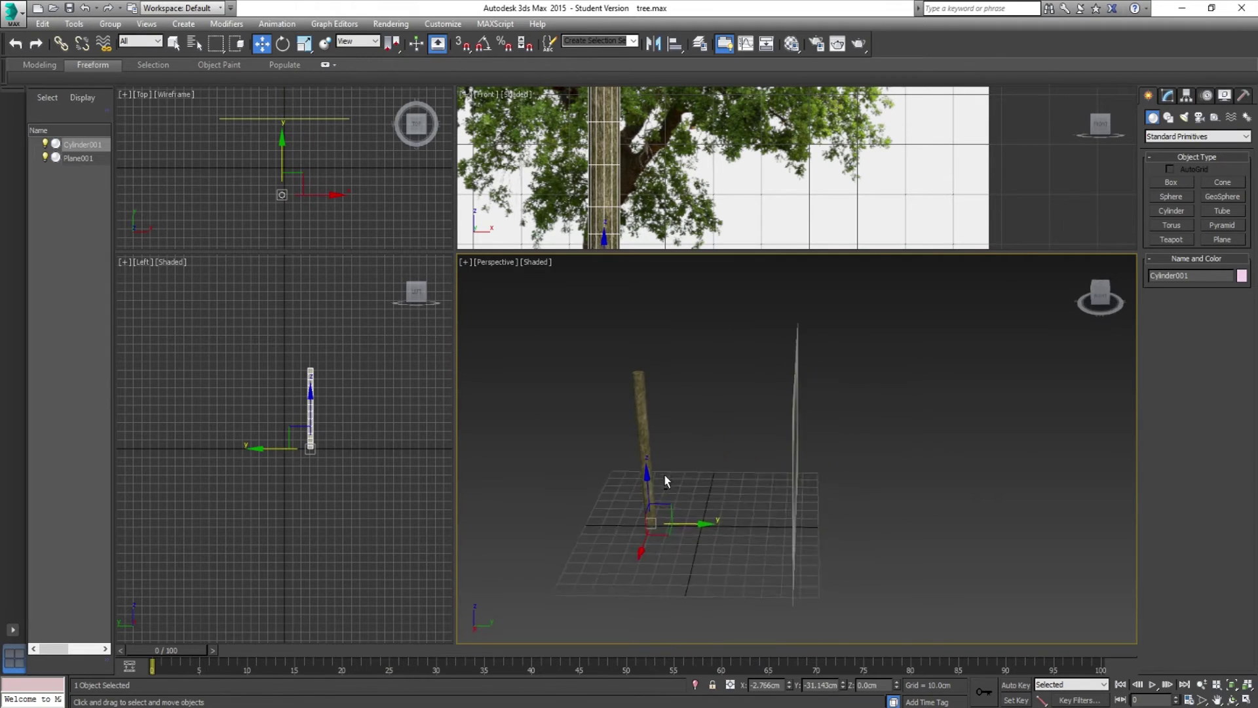
# Render a close-up of the trunk in the perspective view, examine the bark detail, and close the render
pyautogui.scroll(8, 649, 459)
pyautogui.moveTo(611, 426); pyautogui.dragTo(664, 479)
pyautogui.scroll(3, 594, 416)
pyautogui.hotkey('shift', 'q')
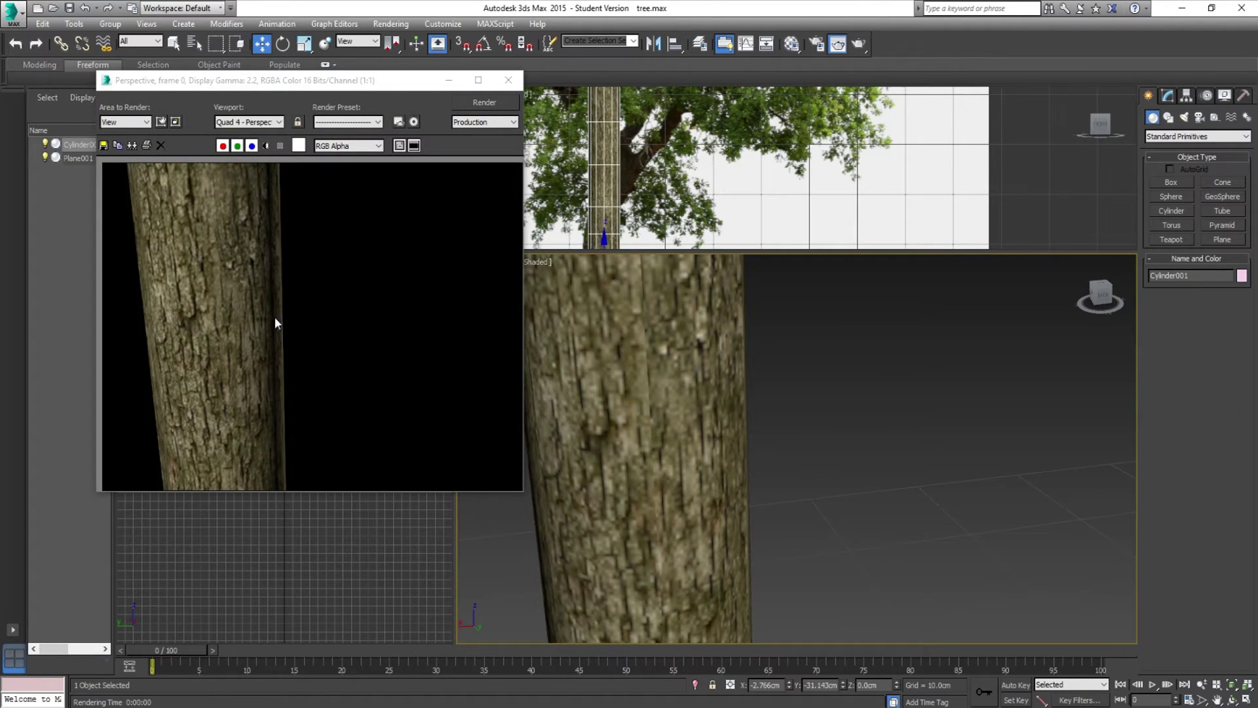
pyautogui.scroll(1, 274, 316)
pyautogui.moveTo(176, 258); pyautogui.dragTo(246, 326)
pyautogui.scroll(-1, 248, 289)
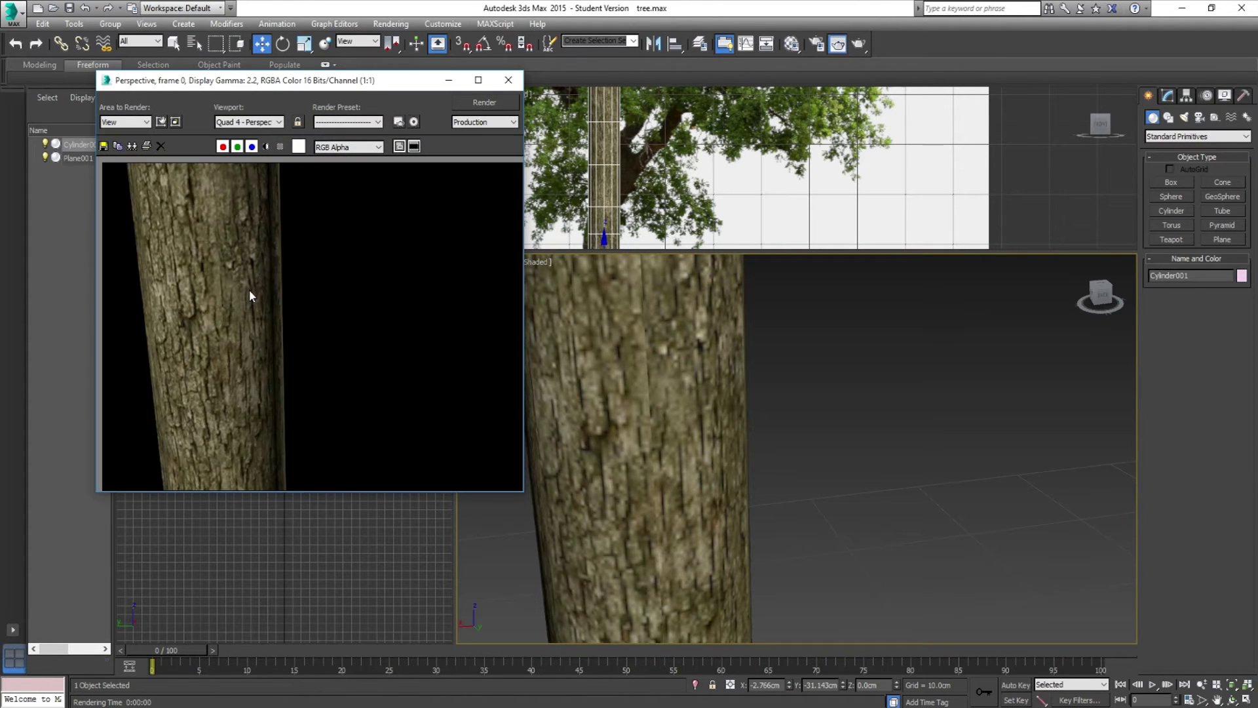
pyautogui.click(508, 80)
# Set the maximum viewport display resolution for texture maps to 2048 pixels and apply it
pyautogui.click(465, 262)
pyautogui.click(518, 421)
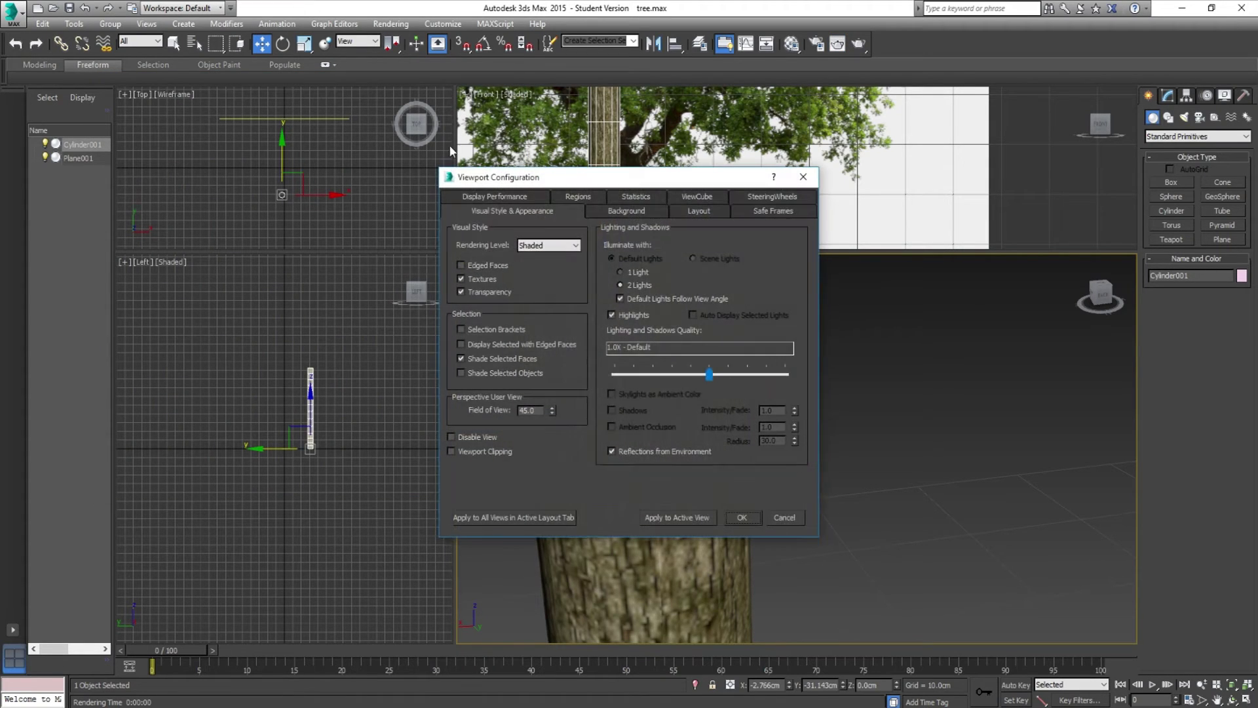
pyautogui.click(481, 202)
pyautogui.doubleClick(738, 309)
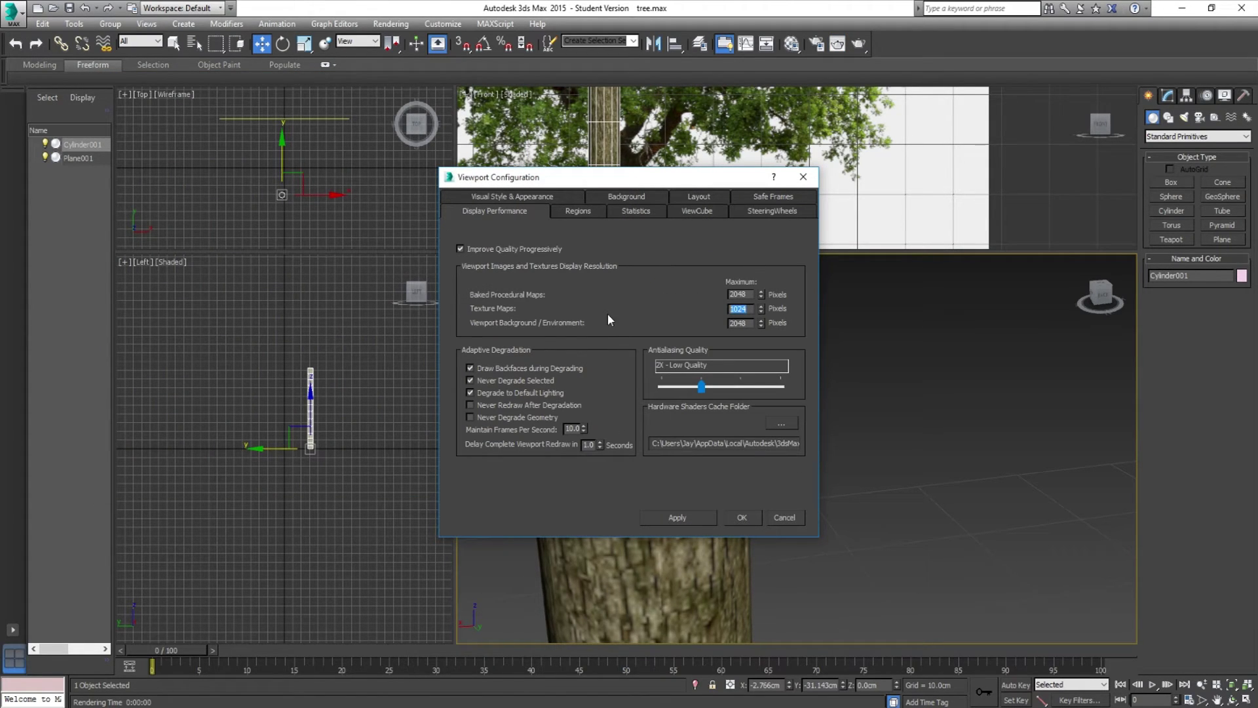
pyautogui.write('2048')
pyautogui.click(687, 516)
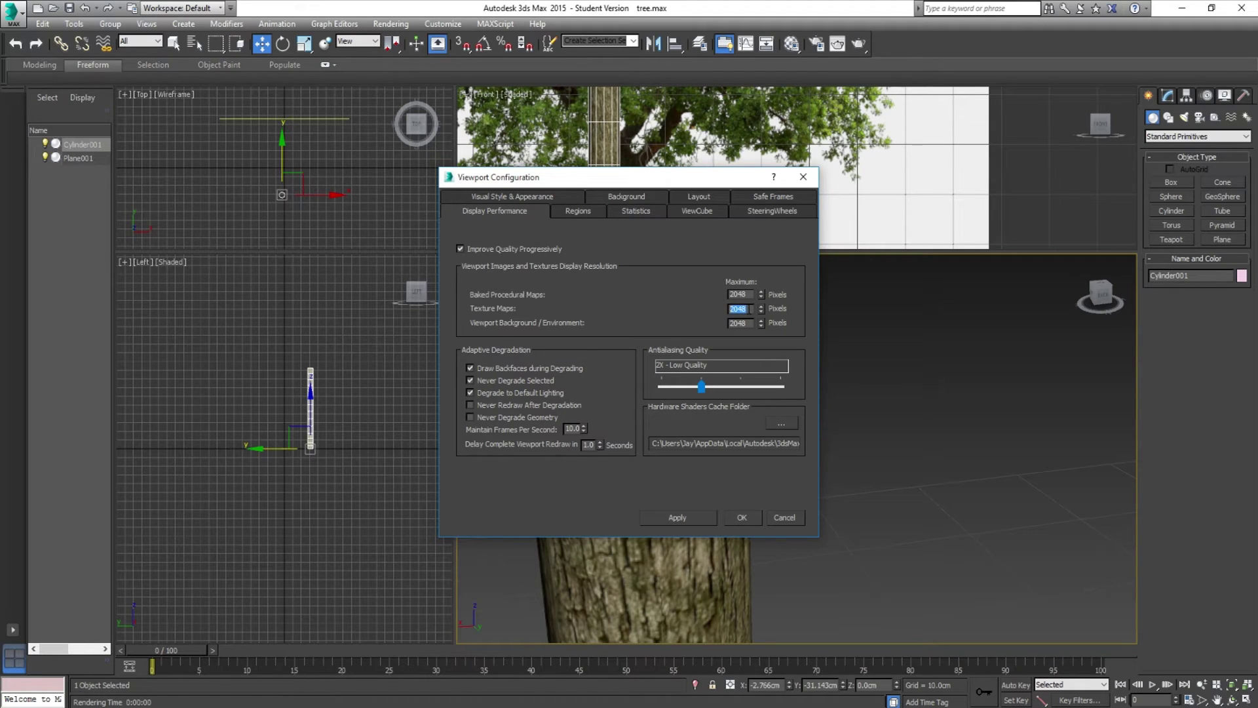
pyautogui.moveTo(587, 188); pyautogui.dragTo(223, 172)
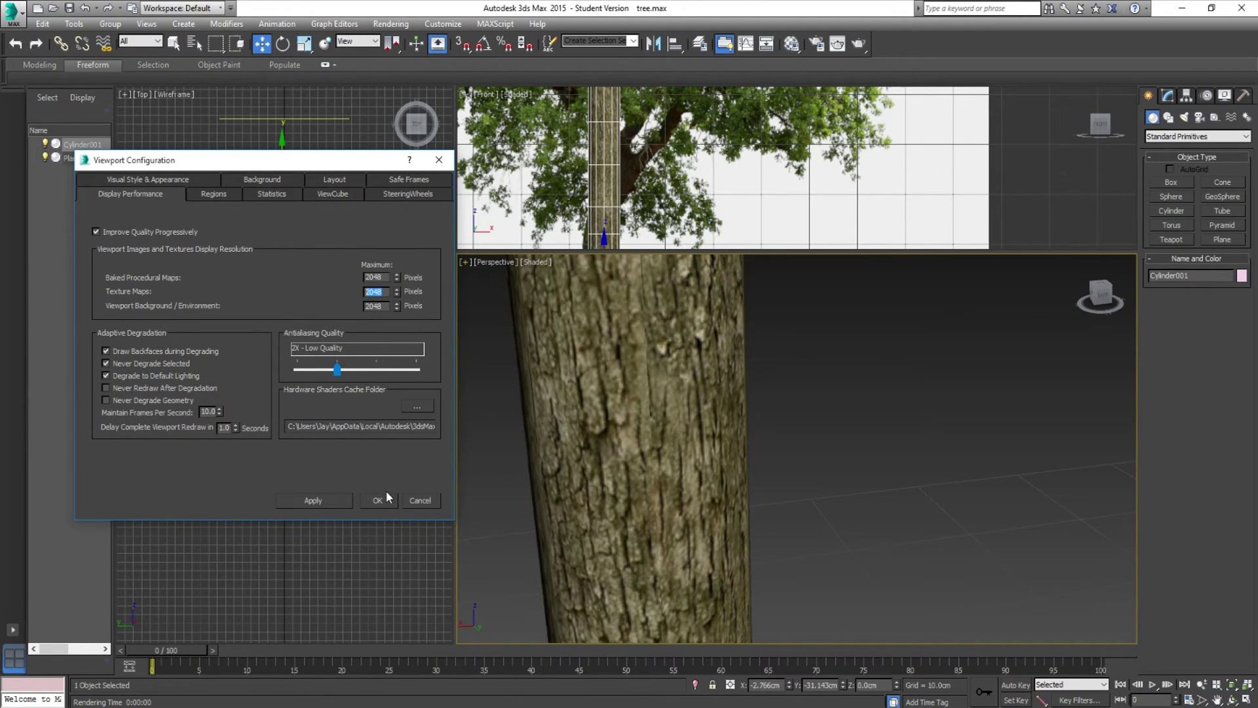
pyautogui.click(405, 505)
# Inspect the bark along the trunk's seam and turn off the Map Seams display in its Unwrap UVW modifier
pyautogui.scroll(3, 647, 385)
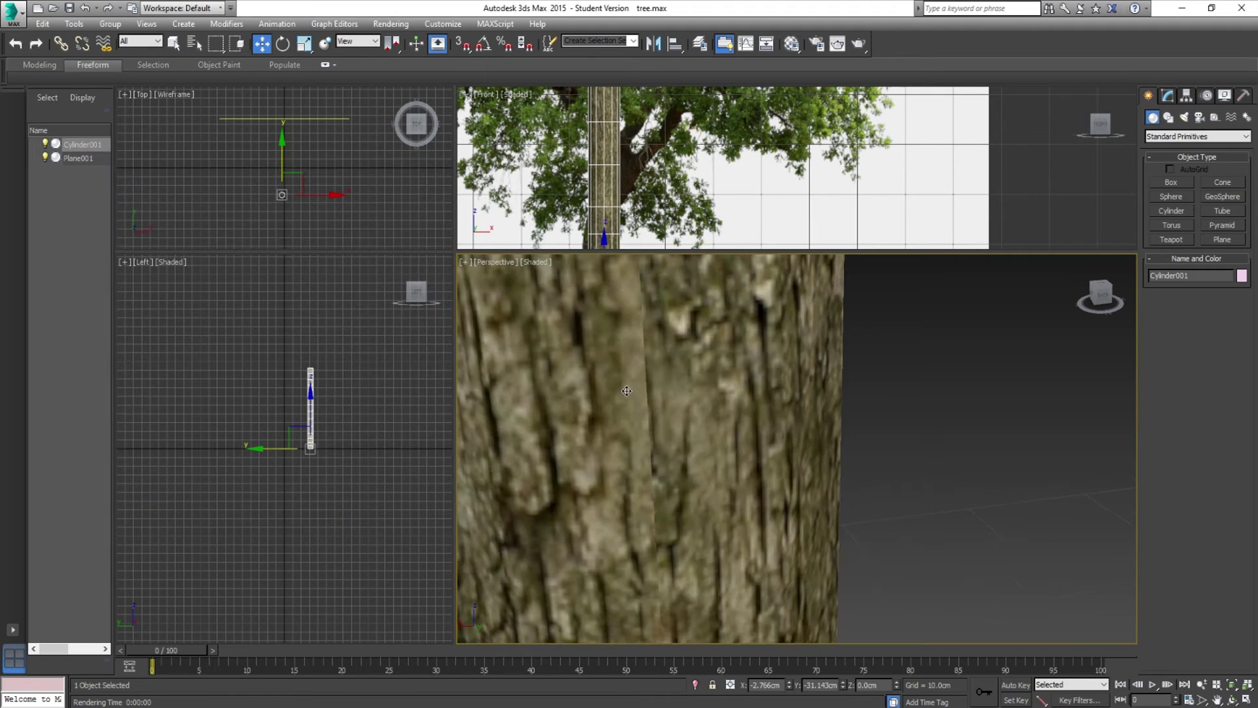
pyautogui.moveTo(647, 354); pyautogui.dragTo(631, 525)
pyautogui.moveTo(600, 380); pyautogui.dragTo(614, 504)
pyautogui.scroll(-3, 631, 392)
pyautogui.scroll(4, 627, 345)
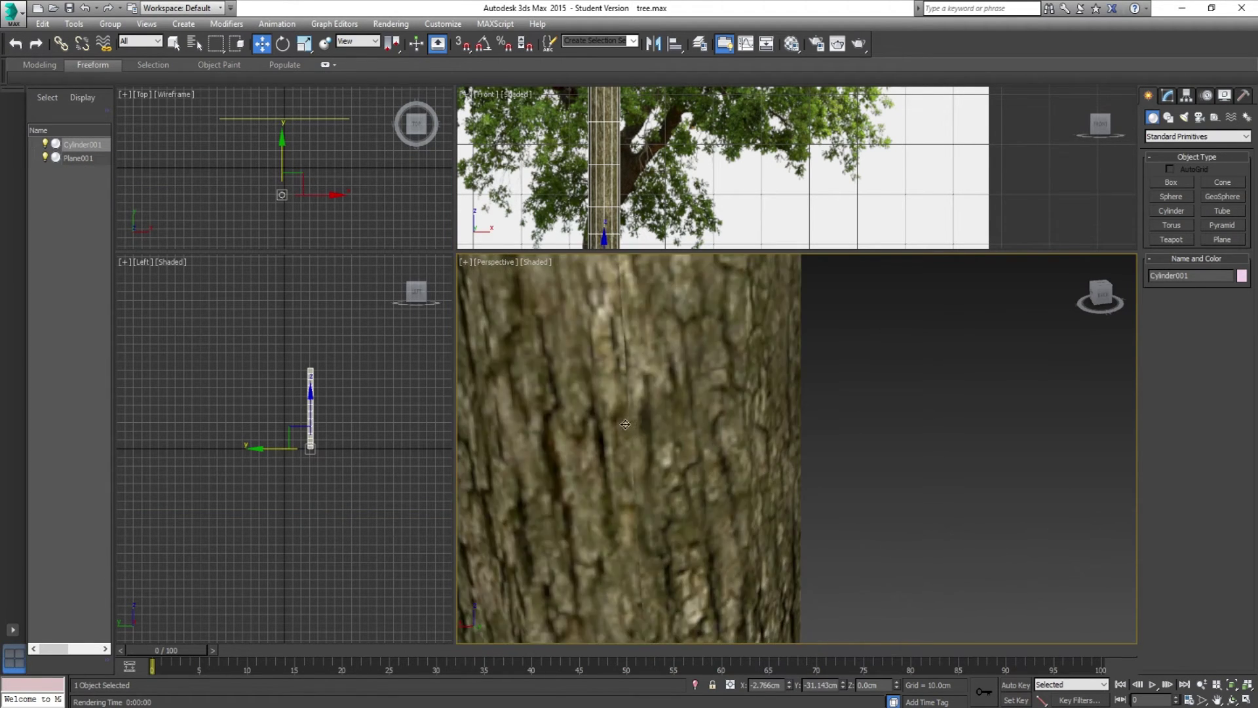
pyautogui.scroll(-2, 627, 346)
pyautogui.click(1167, 97)
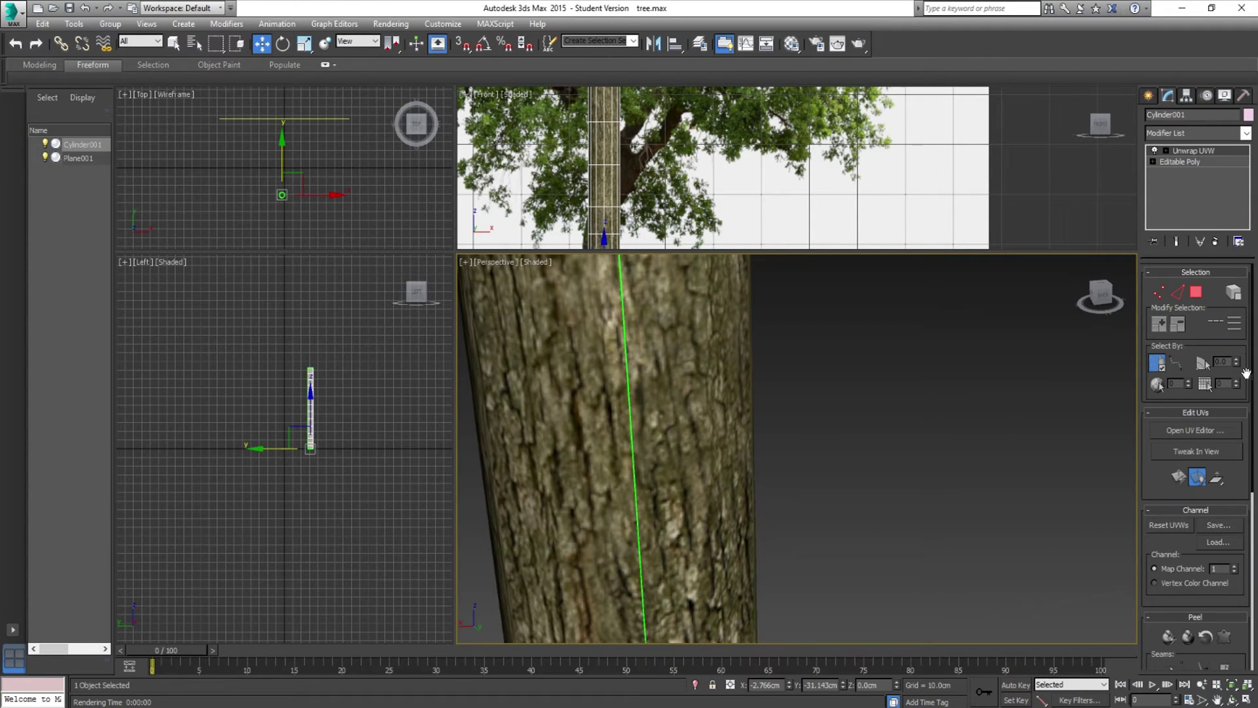
pyautogui.moveTo(627, 381); pyautogui.dragTo(653, 378)
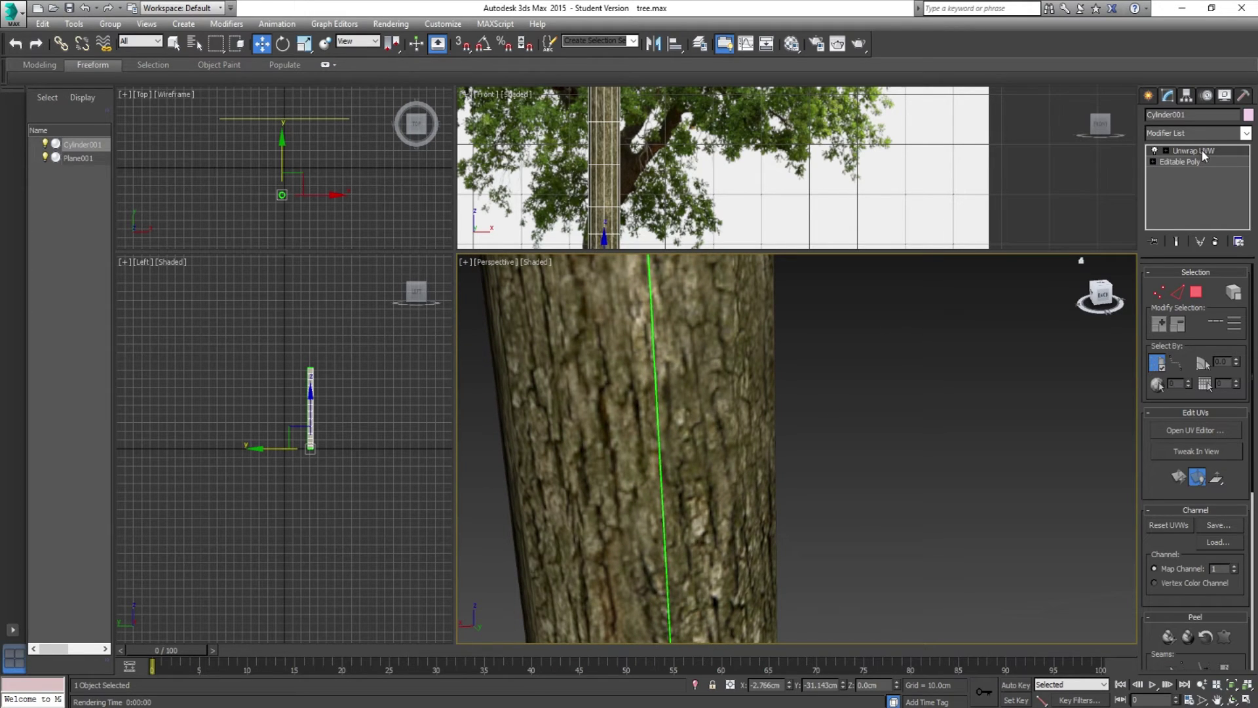
pyautogui.moveTo(671, 500)
pyautogui.mouseDown()
pyautogui.moveTo(690, 479)
pyautogui.moveTo(675, 479)
pyautogui.mouseUp()
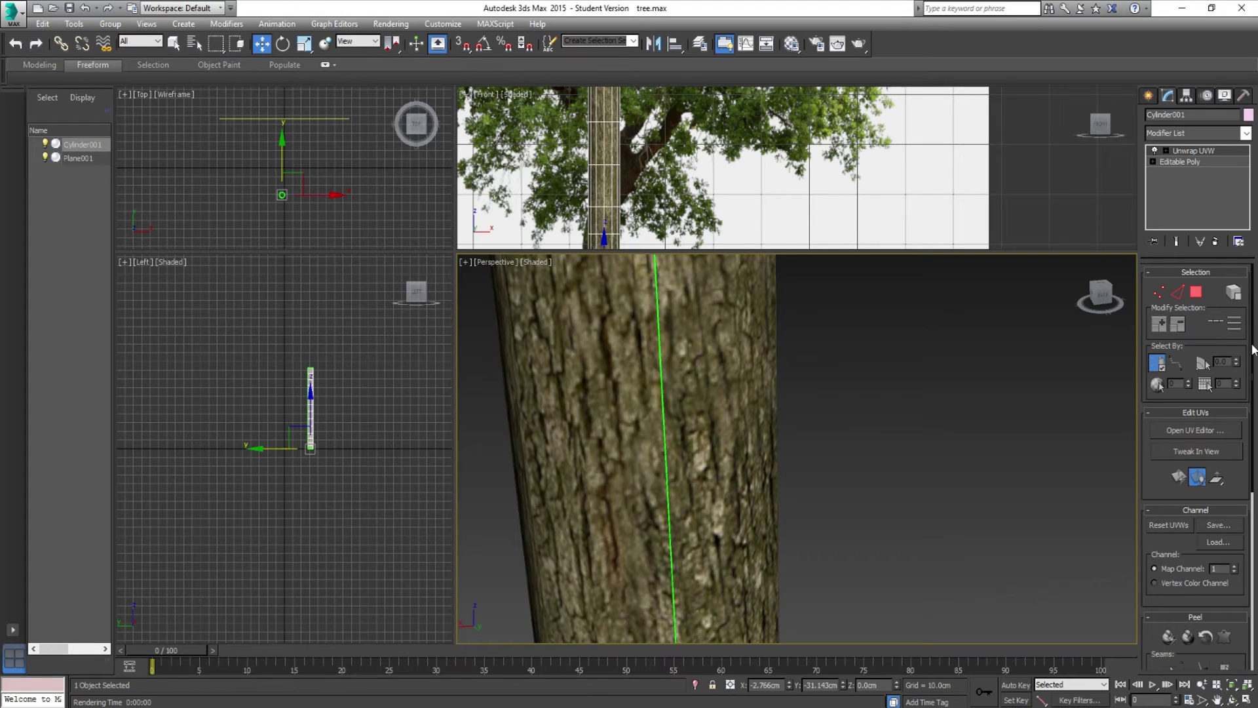
pyautogui.moveTo(1253, 349); pyautogui.dragTo(1255, 655)
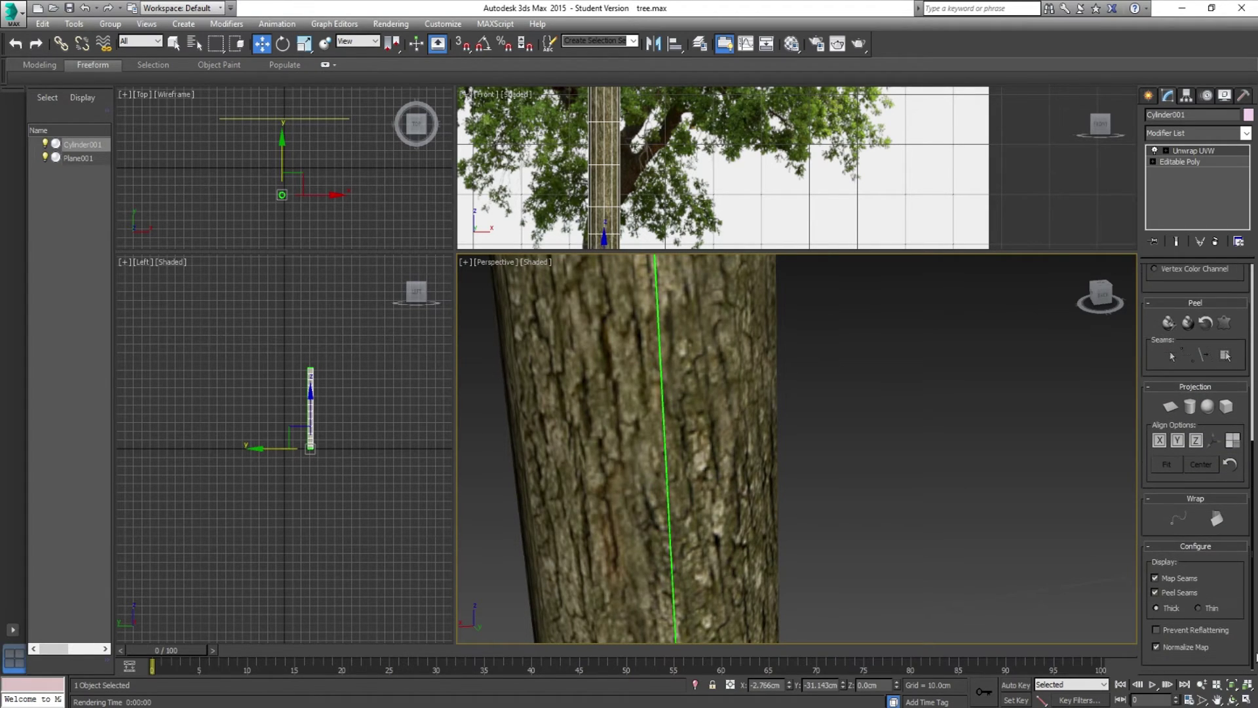
pyautogui.click(1155, 577)
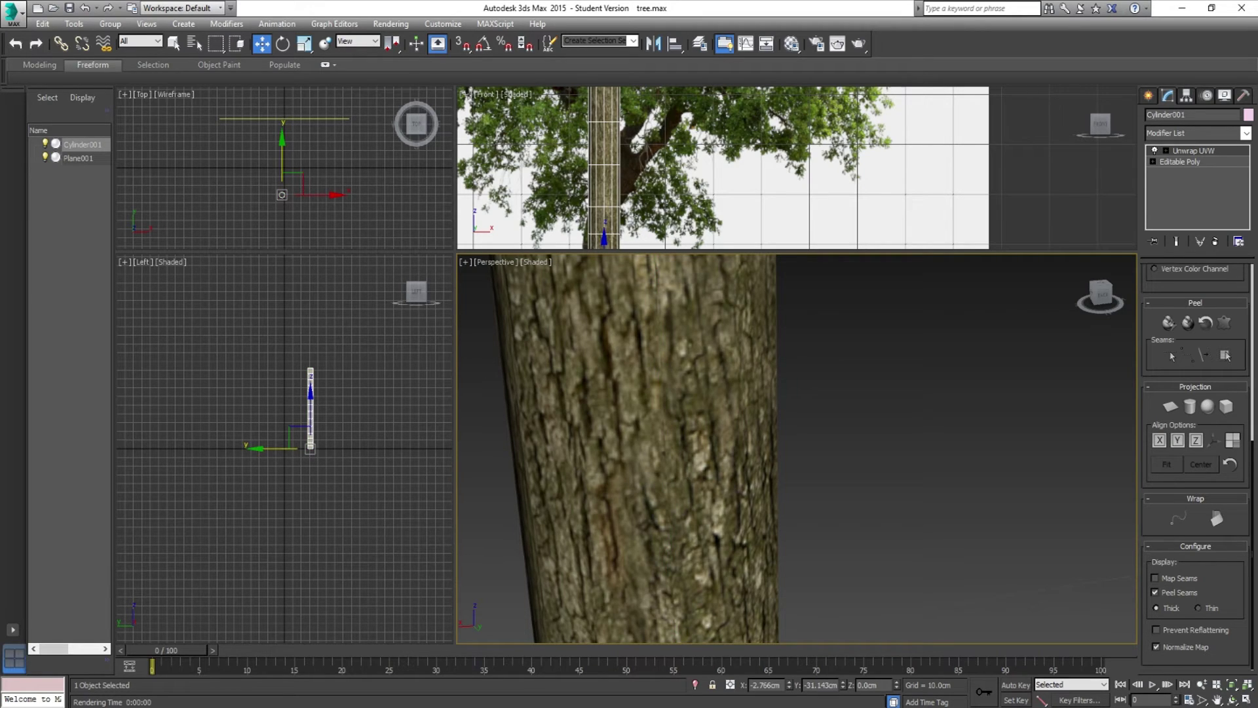
# Open the trunk's UV editor, reset its texture list, and show tree diffuse map.psd behind the UVs
pyautogui.scroll(5, 1200, 392)
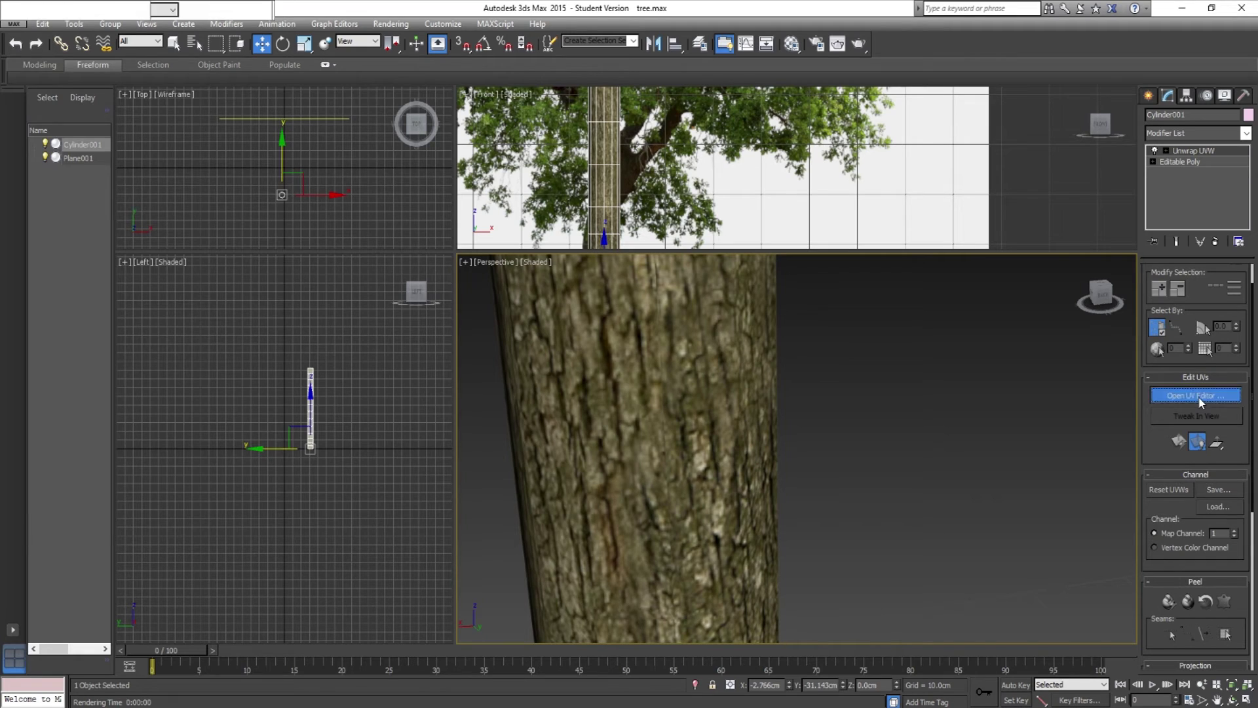
pyautogui.click(1199, 395)
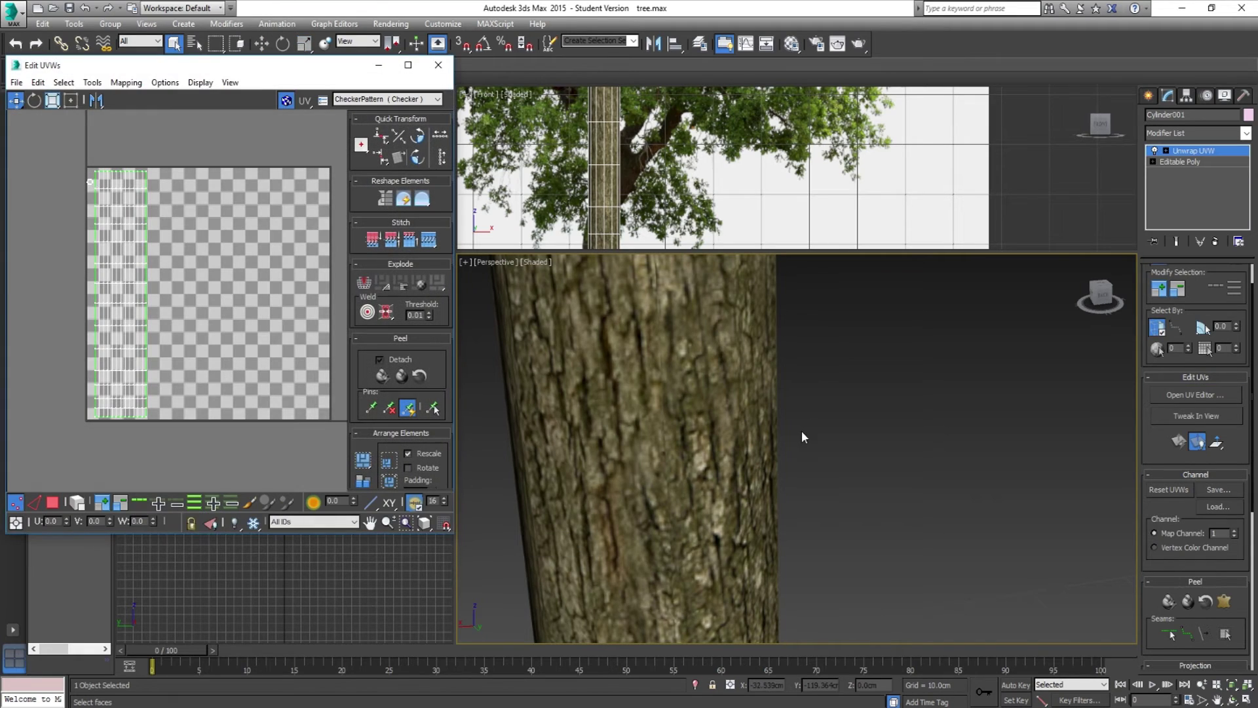
pyautogui.click(357, 99)
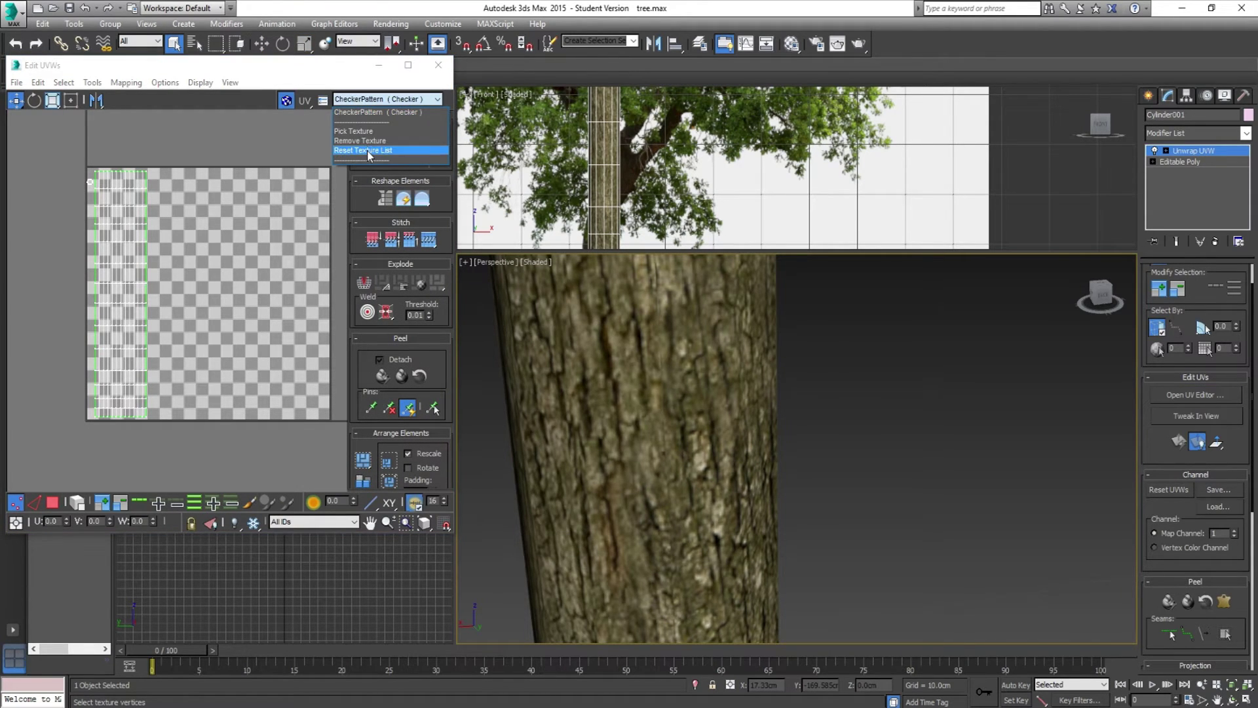
pyautogui.click(370, 150)
pyautogui.click(370, 99)
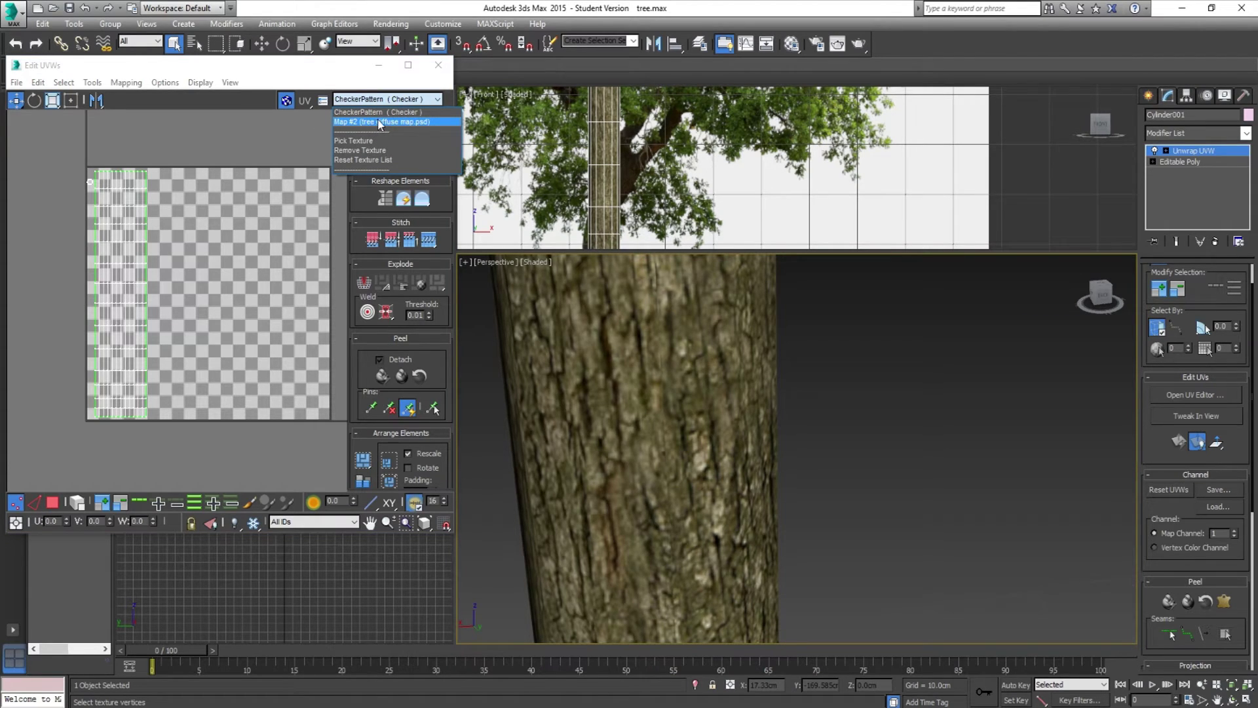
pyautogui.click(378, 123)
pyautogui.scroll(5, 208, 325)
pyautogui.scroll(-4, 207, 325)
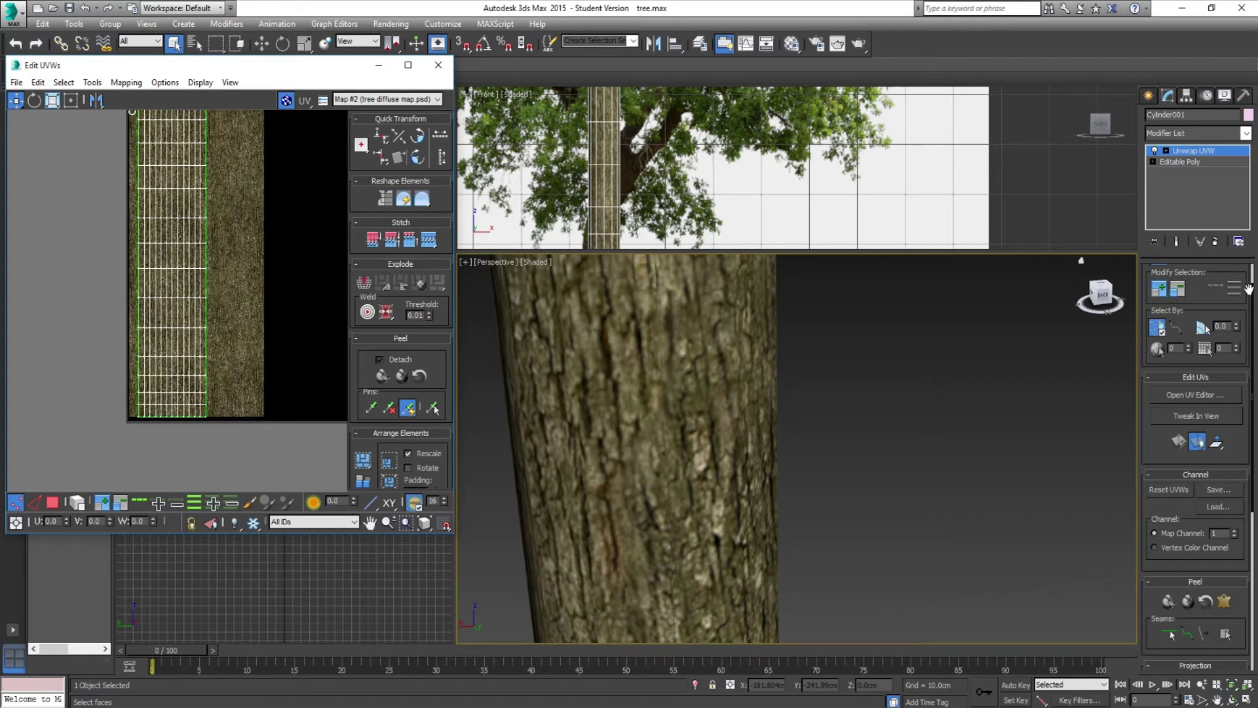
pyautogui.scroll(2, 1253, 302)
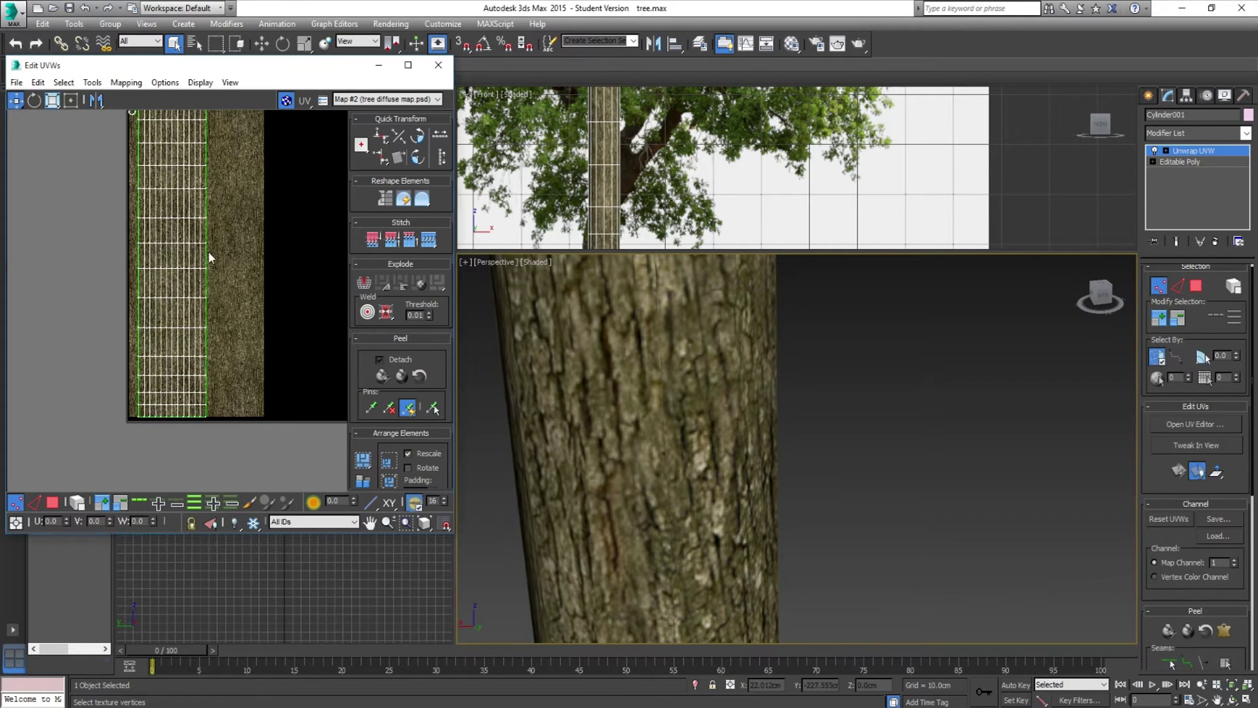
# Select all of the trunk's UV vertices and slightly widen the UV shell from its lower-right corner in Freeform Mode
pyautogui.scroll(-1, 245, 333)
pyautogui.moveTo(218, 448); pyautogui.dragTo(146, 165)
pyautogui.scroll(3, 157, 223)
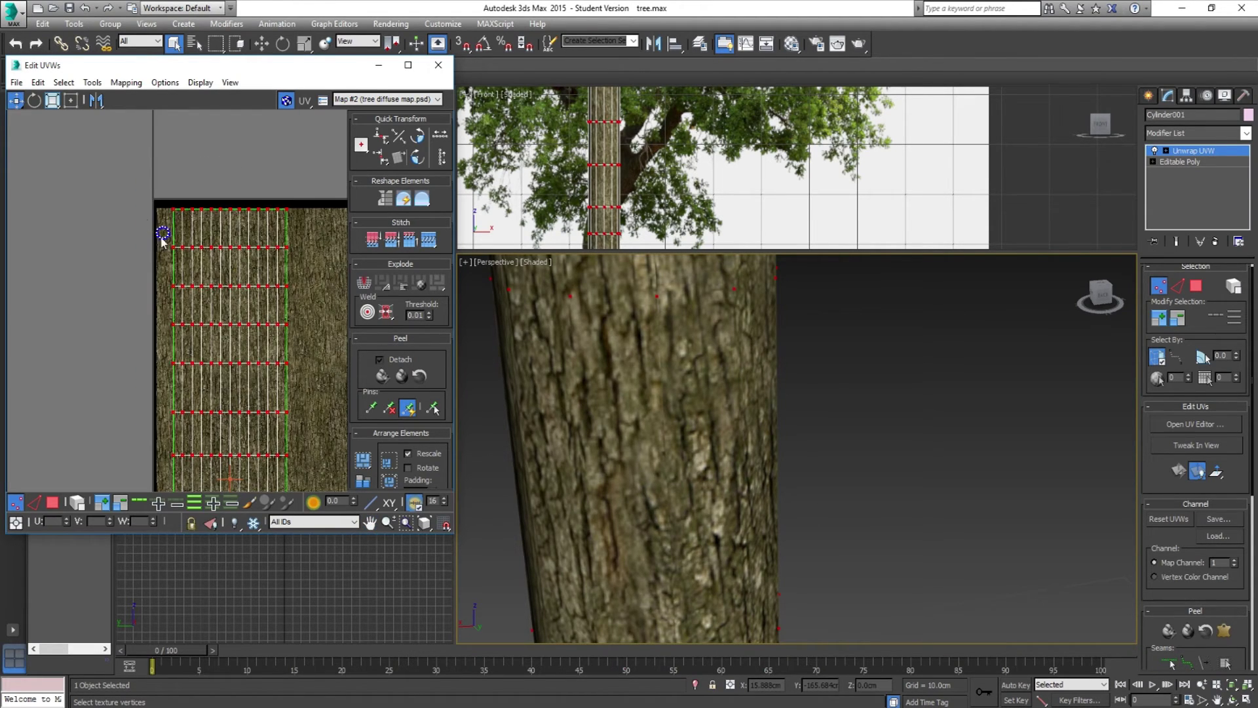
pyautogui.scroll(8, 162, 239)
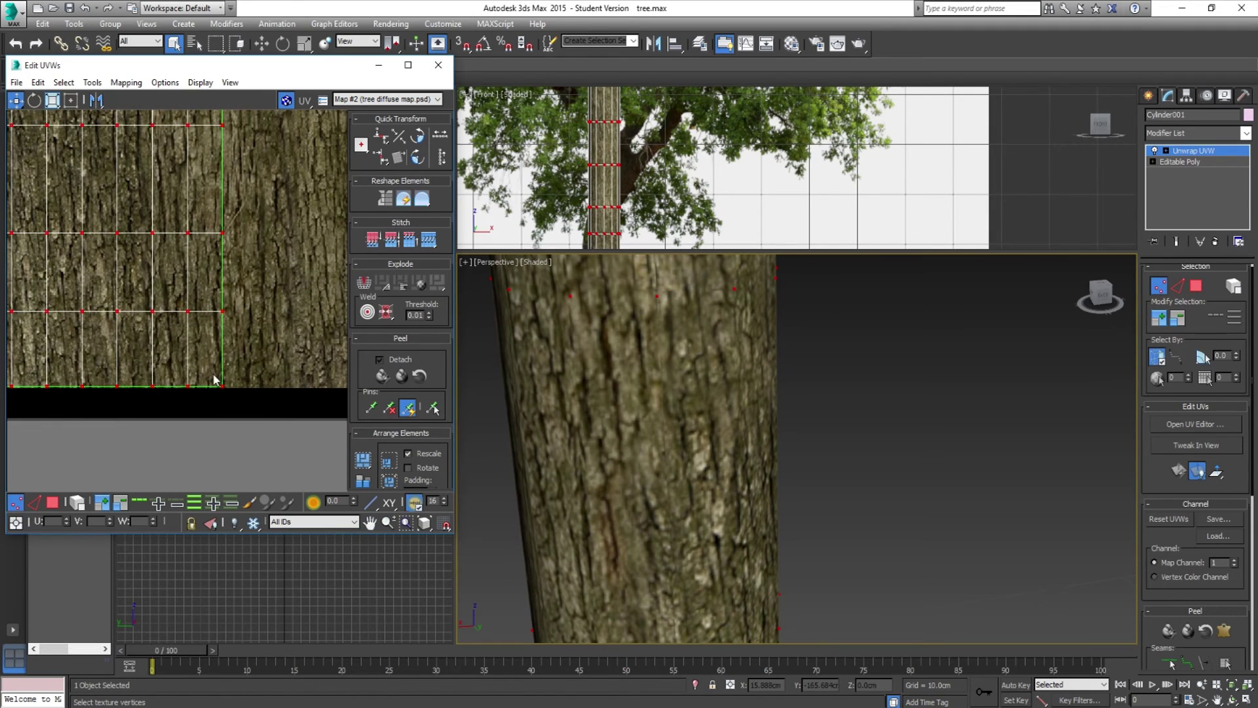
pyautogui.click(69, 104)
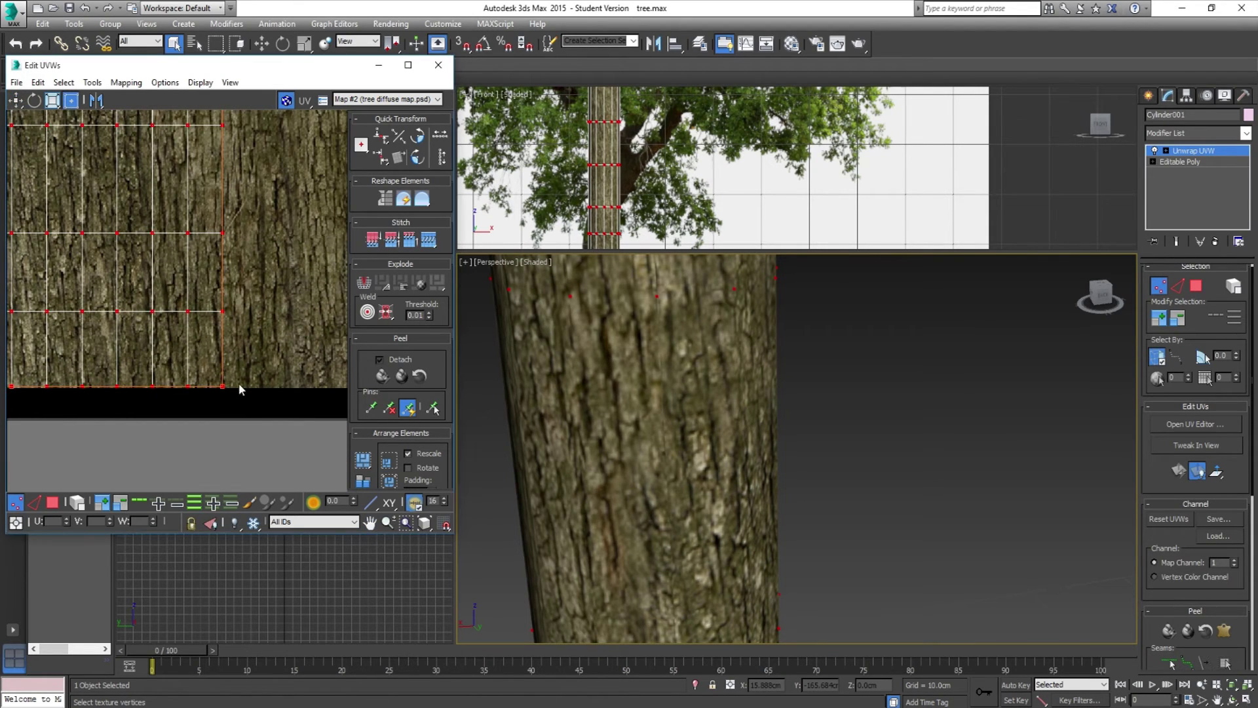
pyautogui.scroll(6, 662, 466)
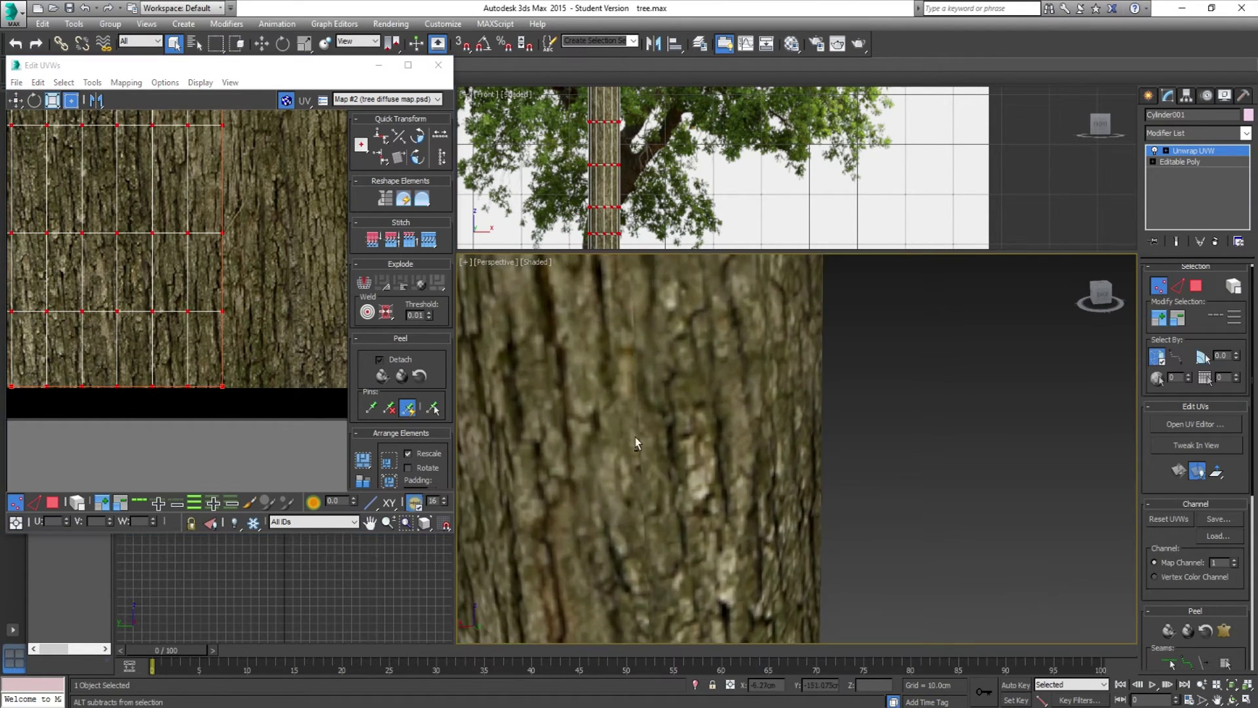
pyautogui.scroll(4, 625, 440)
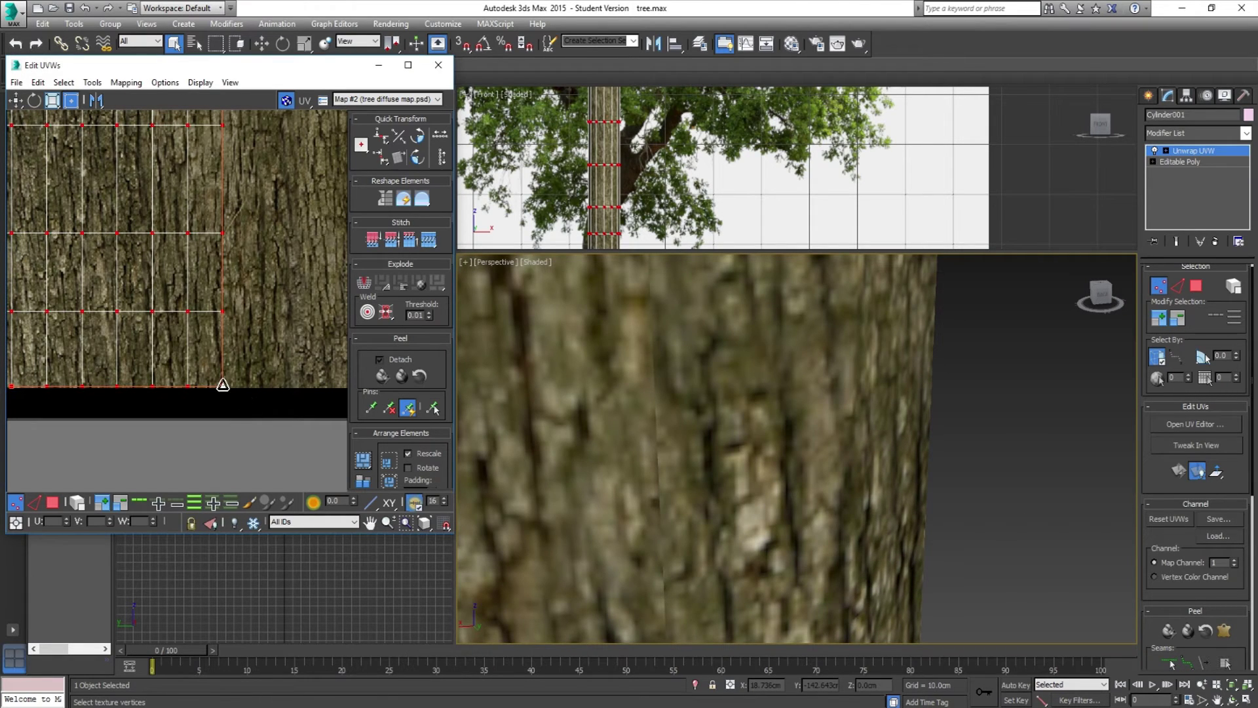
pyautogui.moveTo(223, 384)
pyautogui.mouseDown()
pyautogui.moveTo(237, 385)
pyautogui.moveTo(225, 385)
pyautogui.mouseUp()
# Slightly narrow the UV shell from the same corner so the bark lines up across the trunk's seam
pyautogui.scroll(5, 229, 400)
pyautogui.scroll(-8, 211, 347)
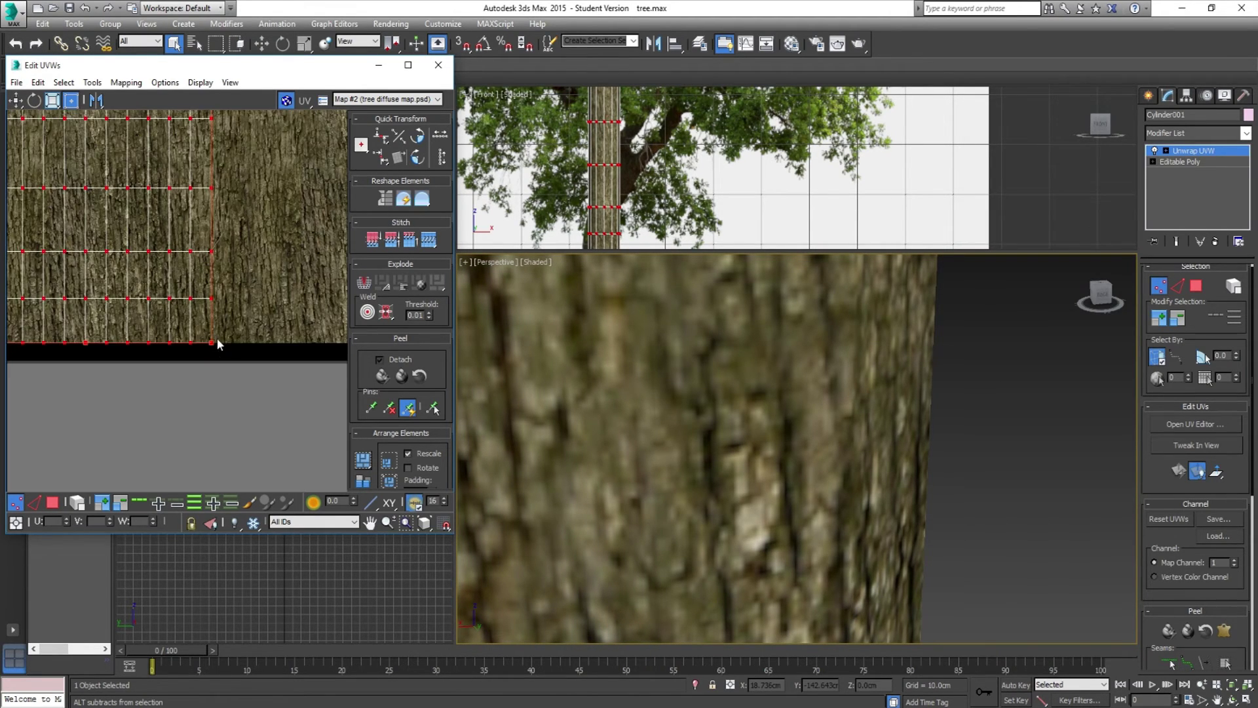
pyautogui.moveTo(222, 247); pyautogui.dragTo(224, 308)
pyautogui.scroll(2, 225, 347)
pyautogui.scroll(2, 215, 416)
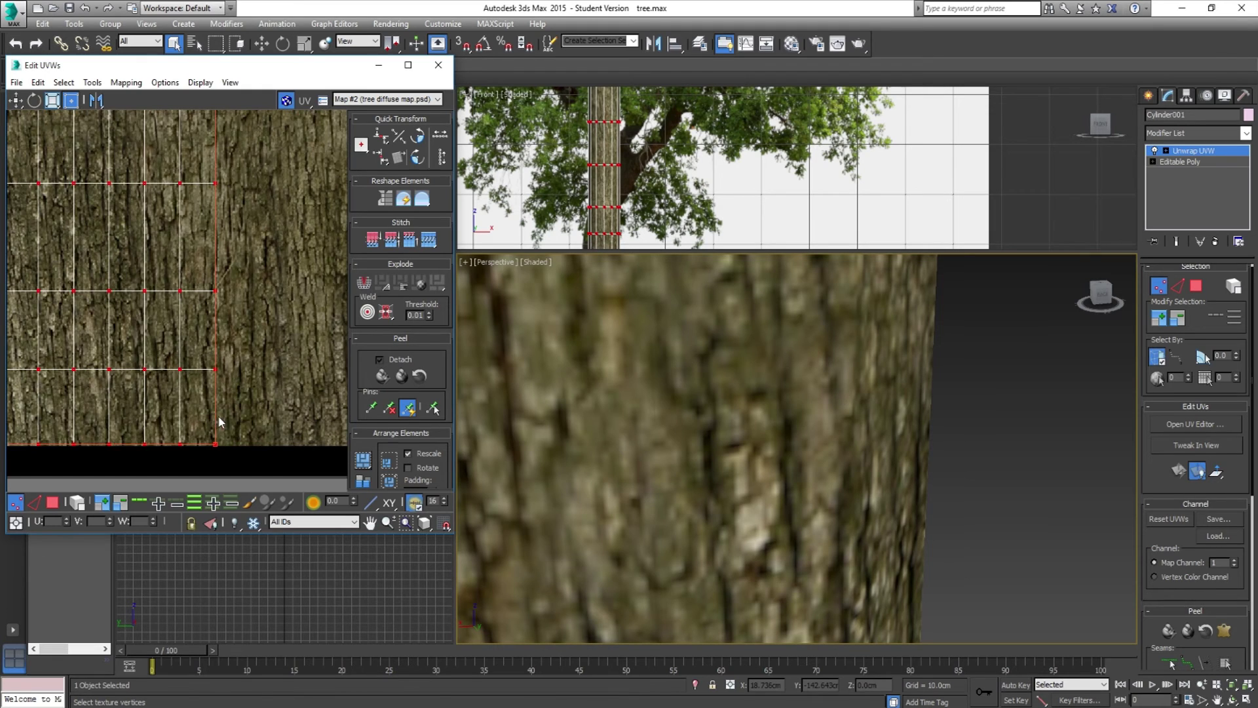
pyautogui.scroll(-3, 220, 393)
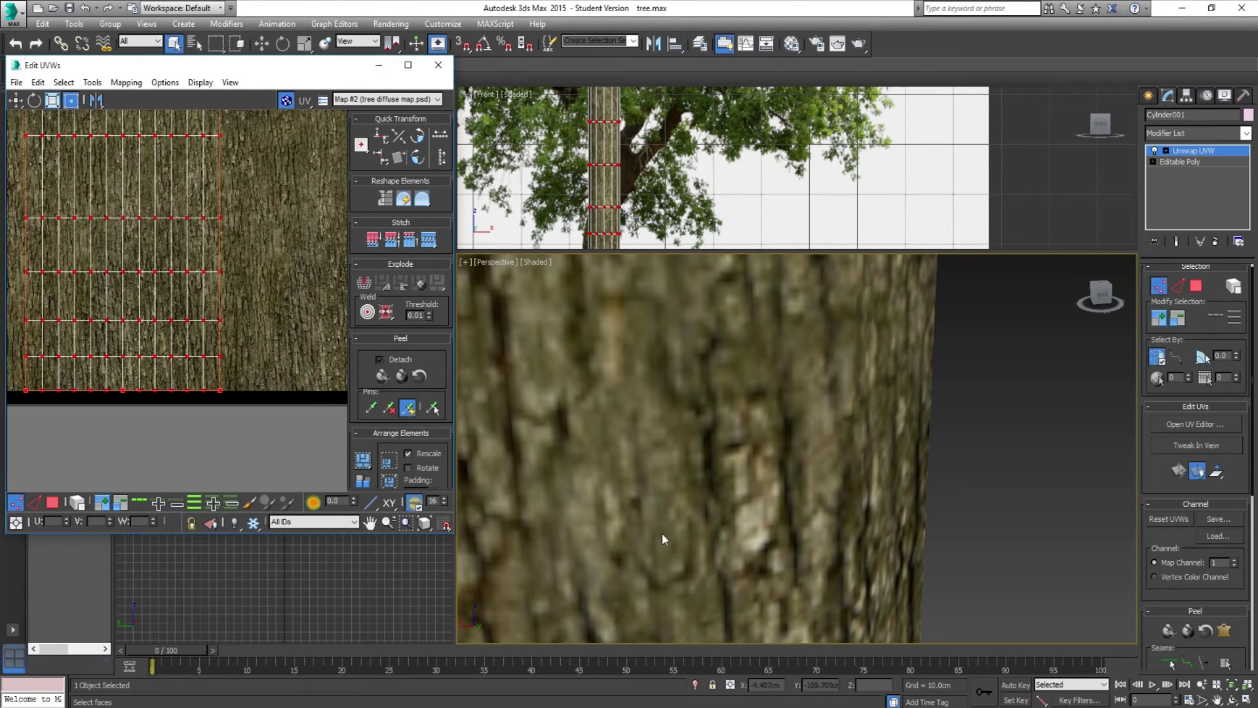
pyautogui.scroll(6, 216, 396)
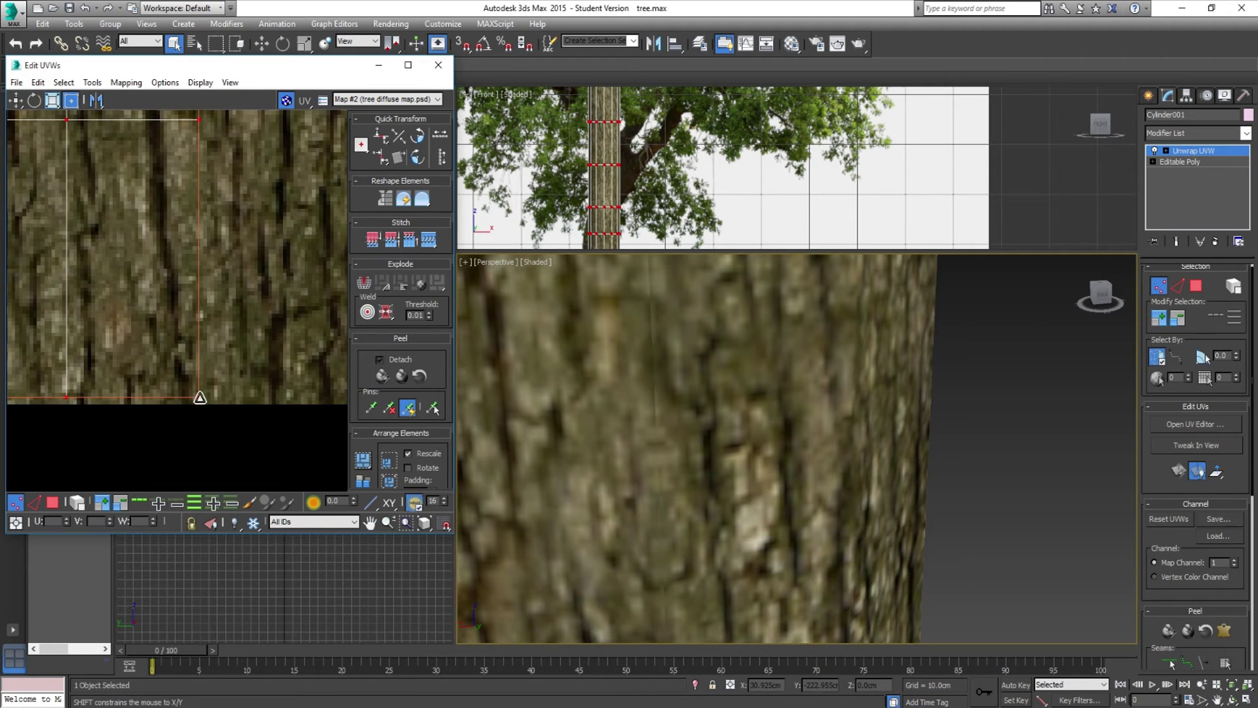
pyautogui.moveTo(197, 398); pyautogui.dragTo(194, 397)
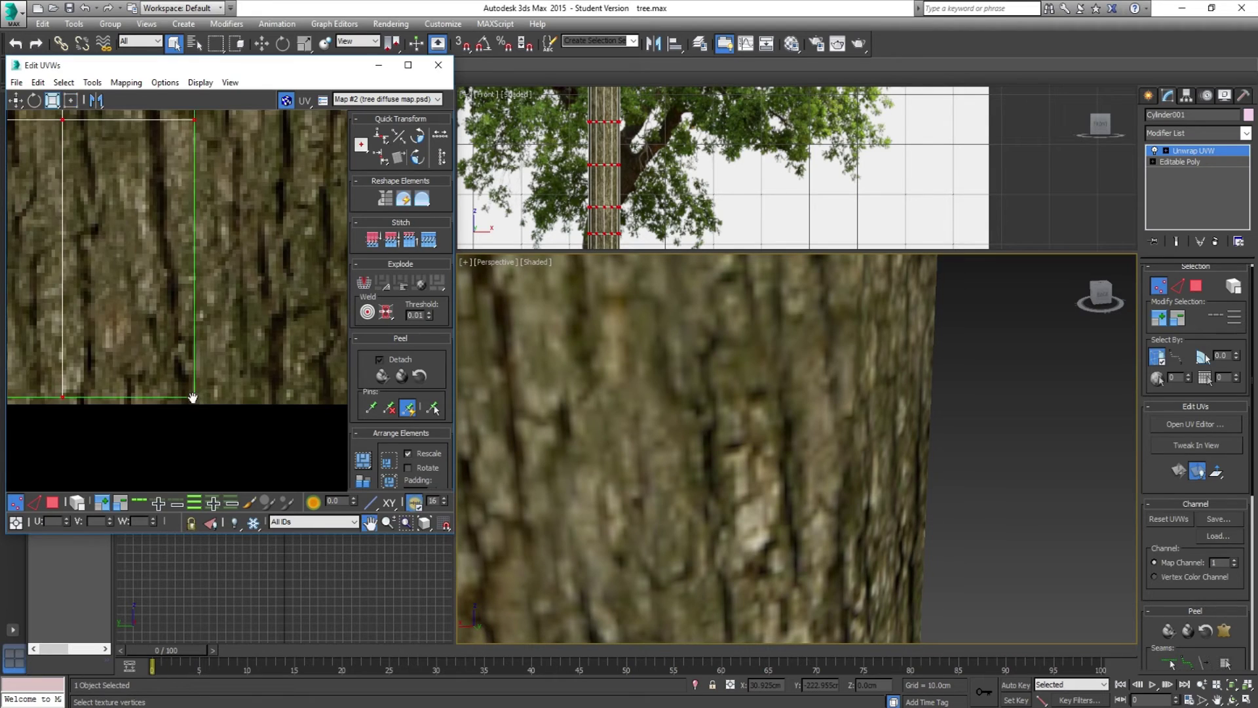
# Fine-tune the UV shell's corner at texture-pixel level in Freeform Mode to match the bark on both sides of the seam
pyautogui.scroll(3, 196, 400)
pyautogui.scroll(-10, 193, 390)
pyautogui.scroll(15, 201, 385)
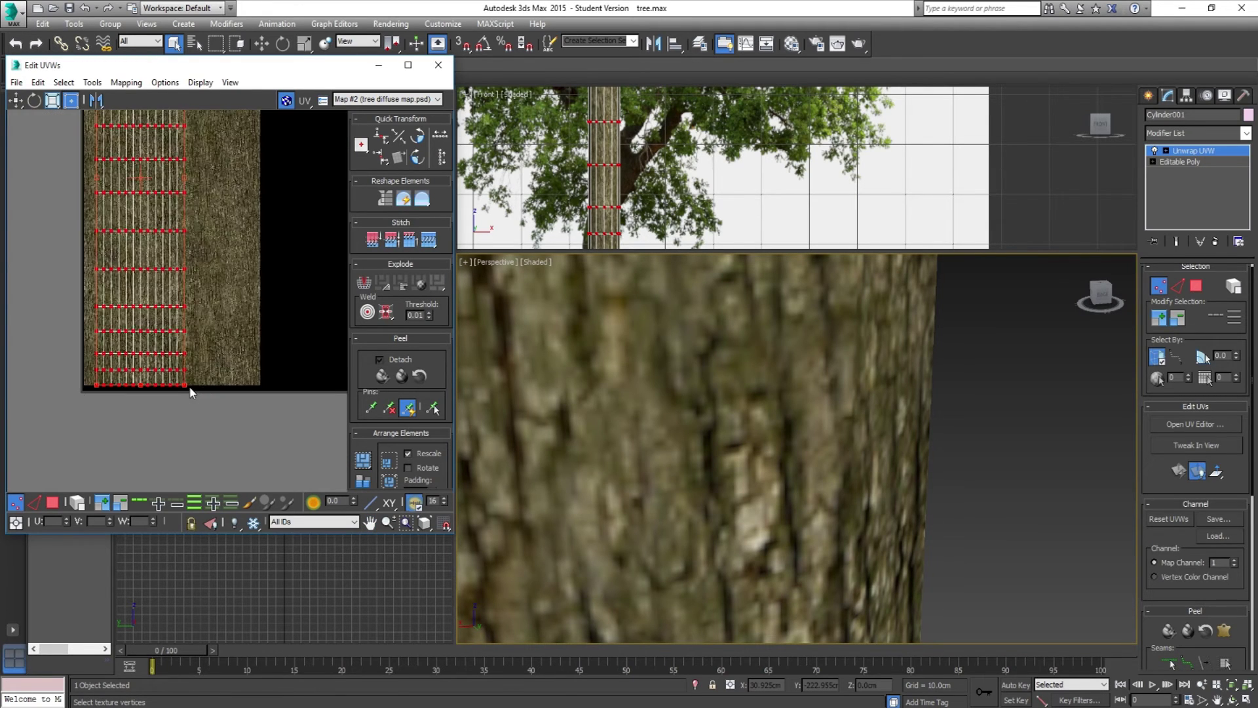
pyautogui.moveTo(177, 414); pyautogui.dragTo(203, 406)
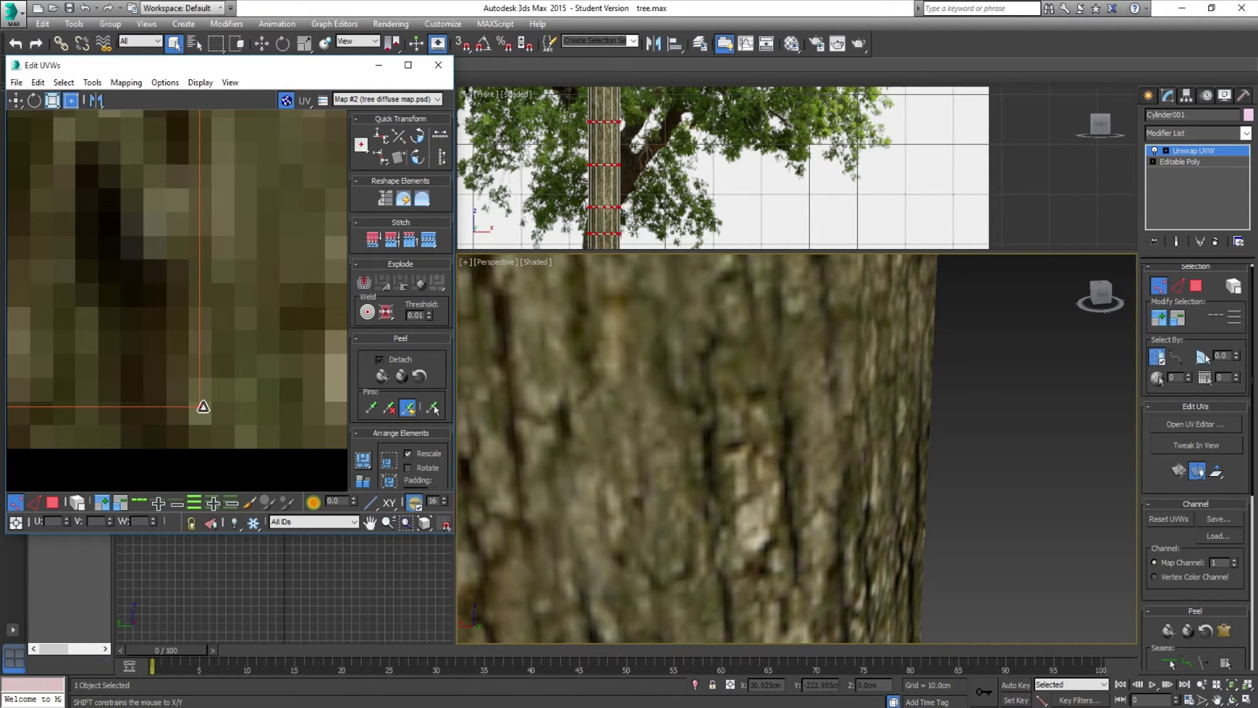
pyautogui.scroll(-10, 203, 406)
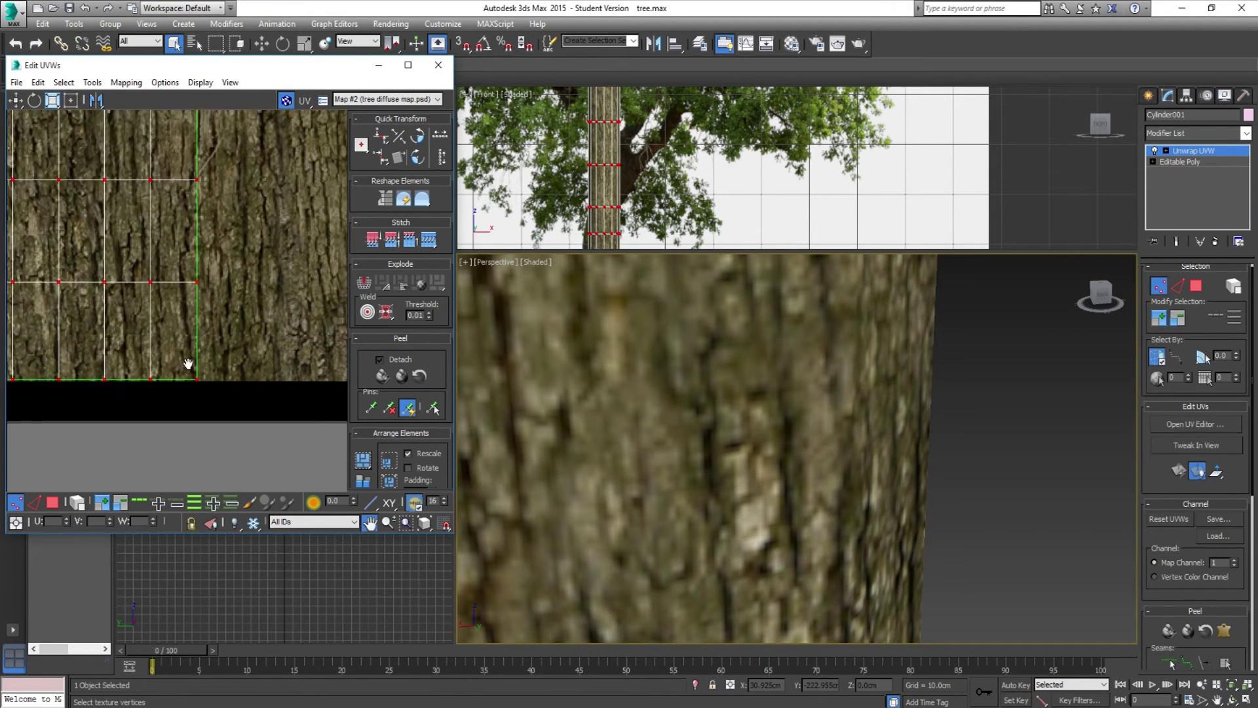
pyautogui.click(53, 102)
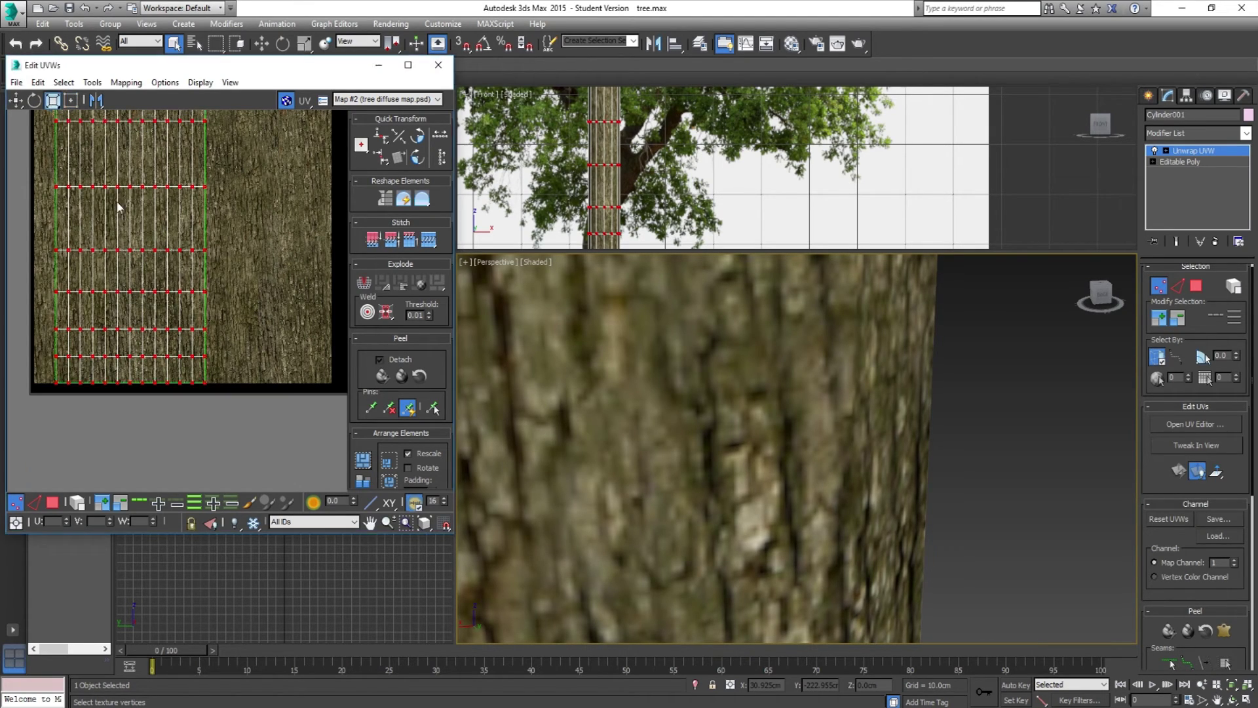
pyautogui.moveTo(206, 378); pyautogui.dragTo(283, 325)
pyautogui.click(69, 100)
pyautogui.scroll(5, 205, 383)
pyautogui.scroll(-1, 632, 382)
# Examine the trunk's seam in the perspective view and in a close-up render, then close the render and the UV editor
pyautogui.moveTo(631, 382); pyautogui.dragTo(653, 549)
pyautogui.scroll(-5, 665, 393)
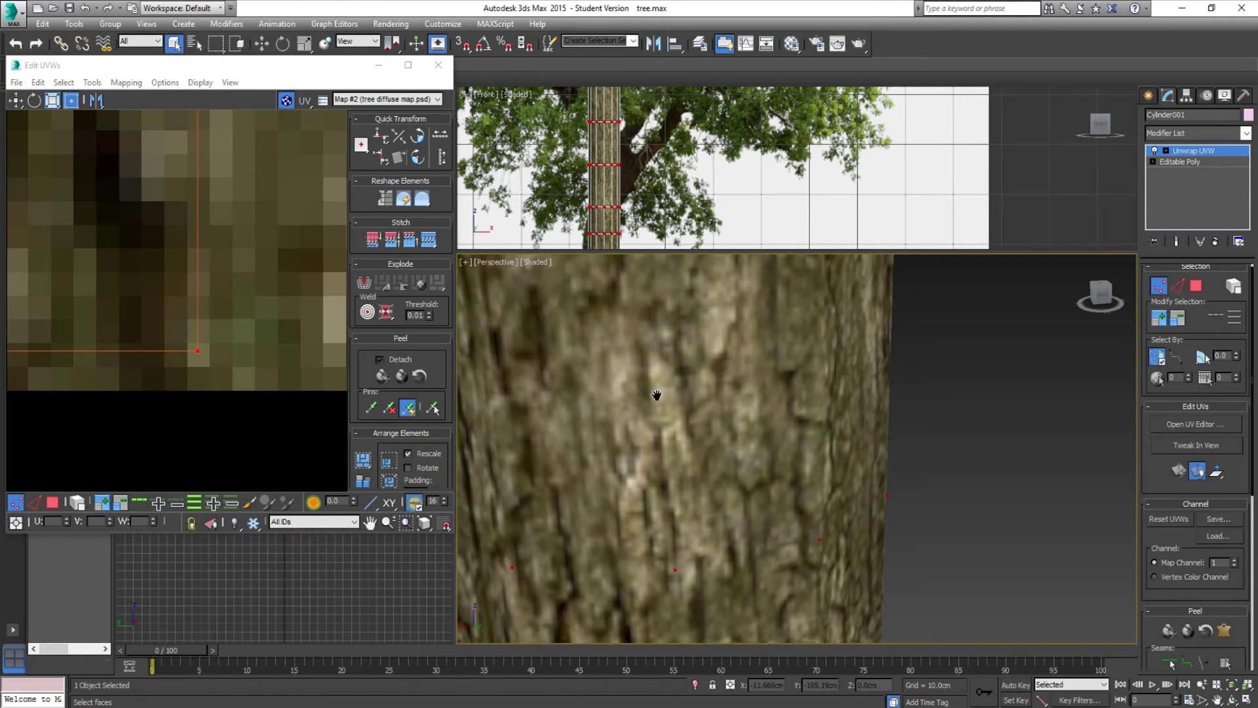
pyautogui.moveTo(670, 452); pyautogui.dragTo(675, 432)
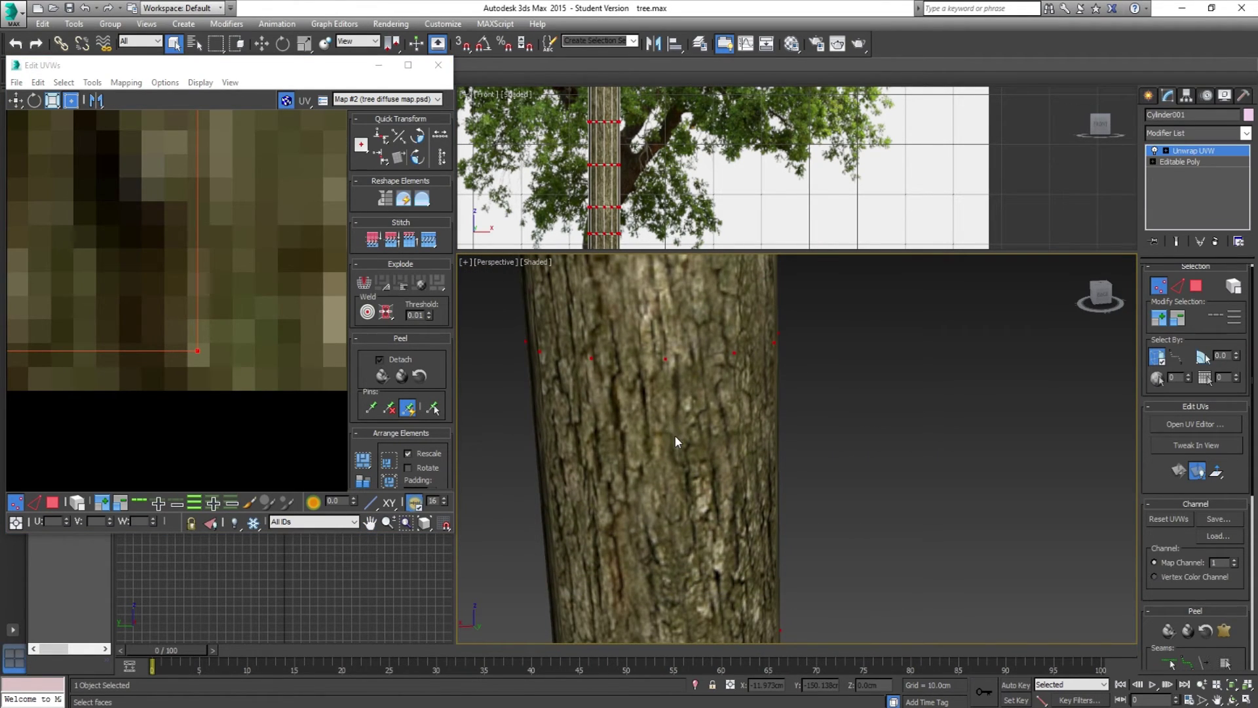
pyautogui.hotkey('shift', 'q')
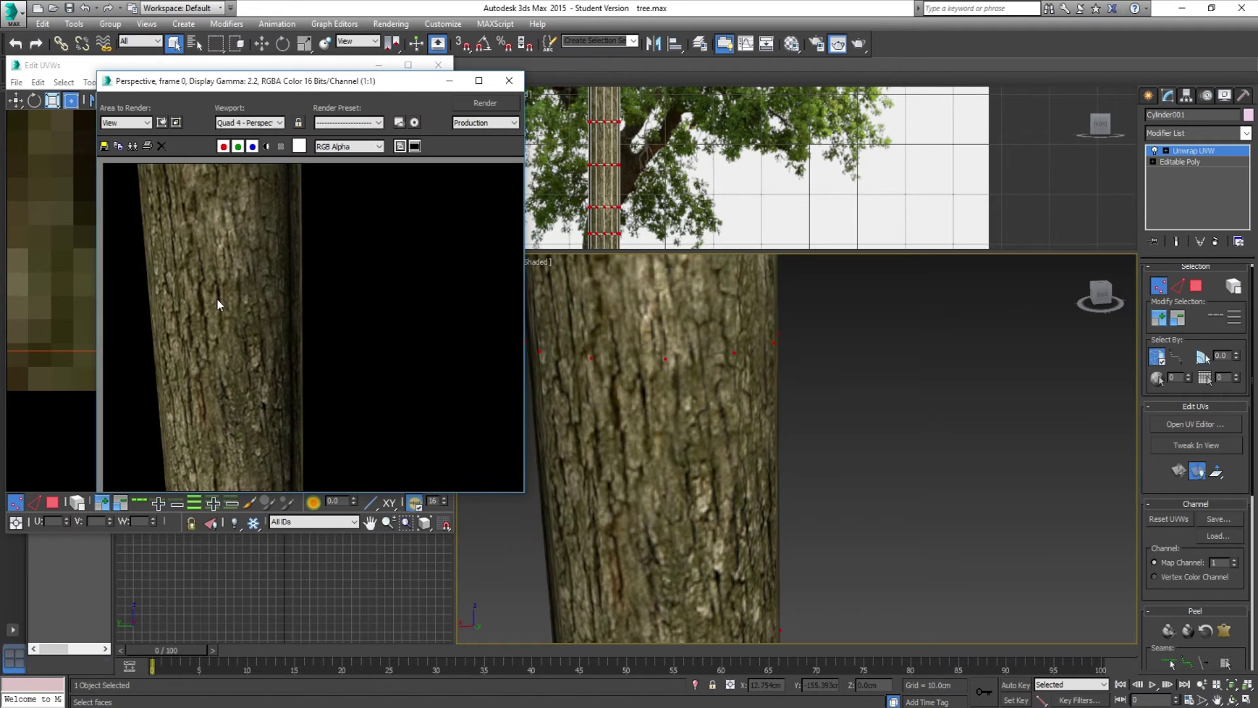
pyautogui.scroll(1, 218, 297)
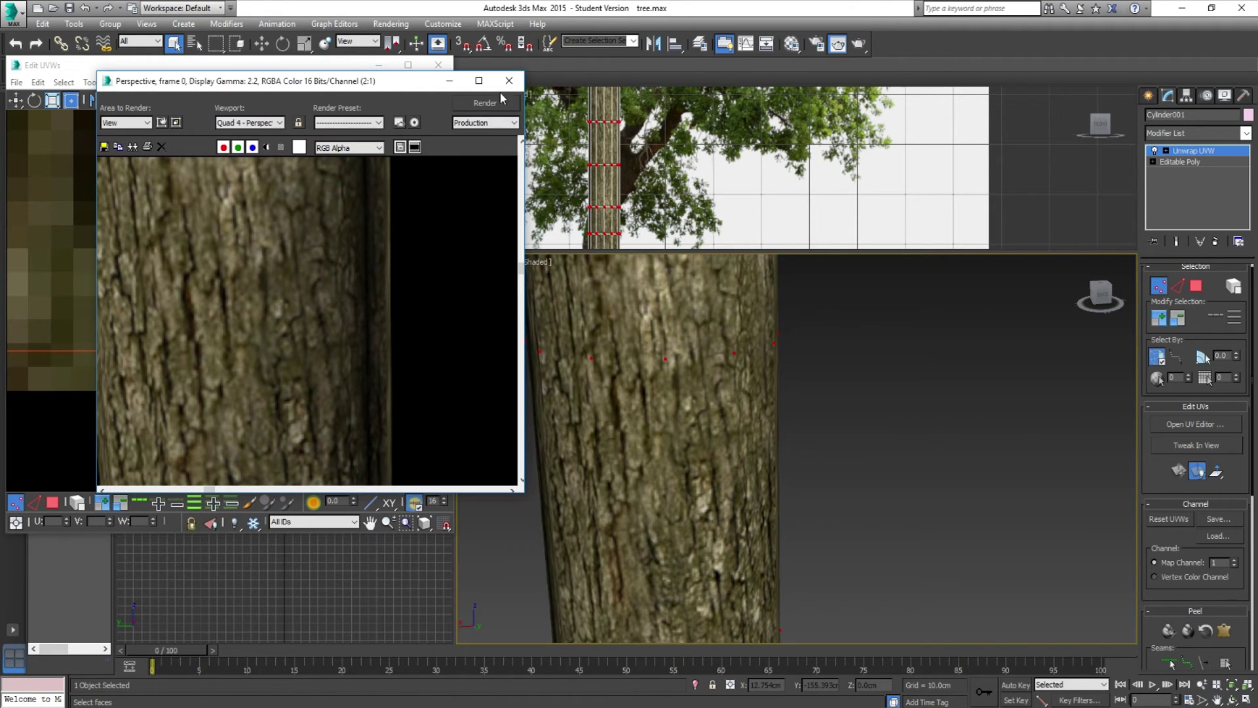
pyautogui.click(509, 81)
pyautogui.click(438, 65)
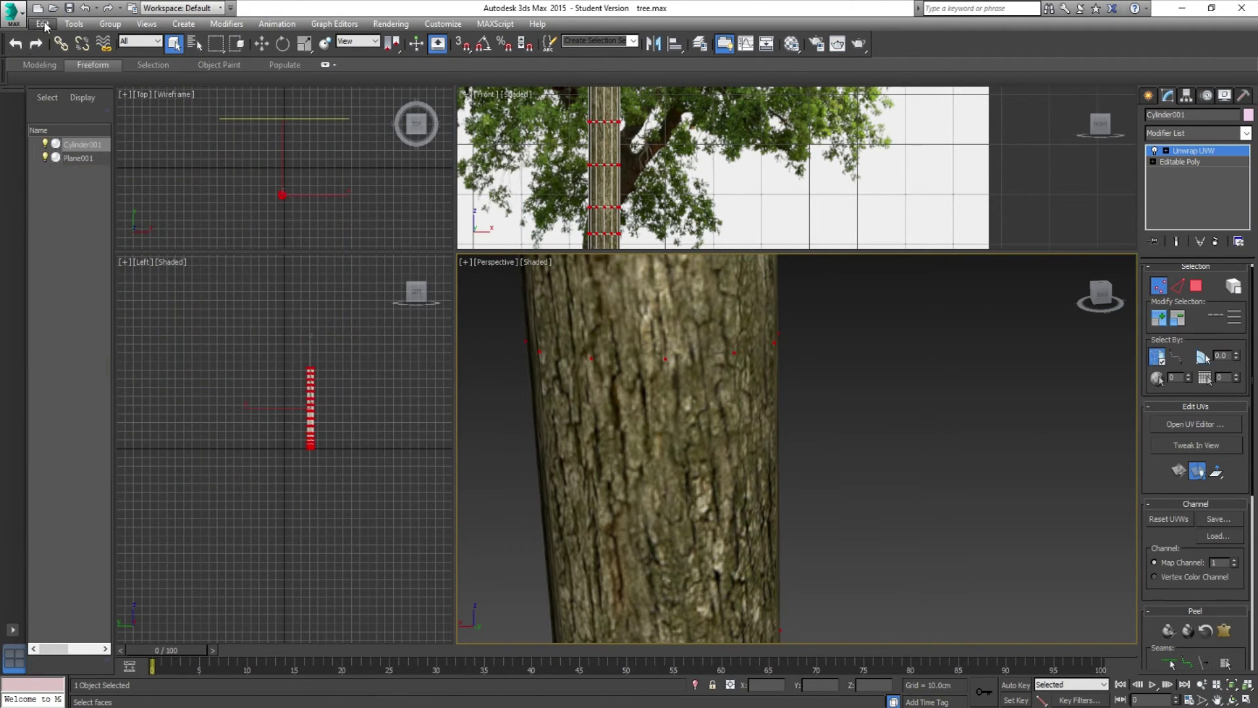
# Deselect the UV vertices, review the whole trunk, and collapse its entire modifier stack into the Editable Poly
pyautogui.scroll(-3, 674, 419)
pyautogui.moveTo(671, 375); pyautogui.dragTo(677, 404)
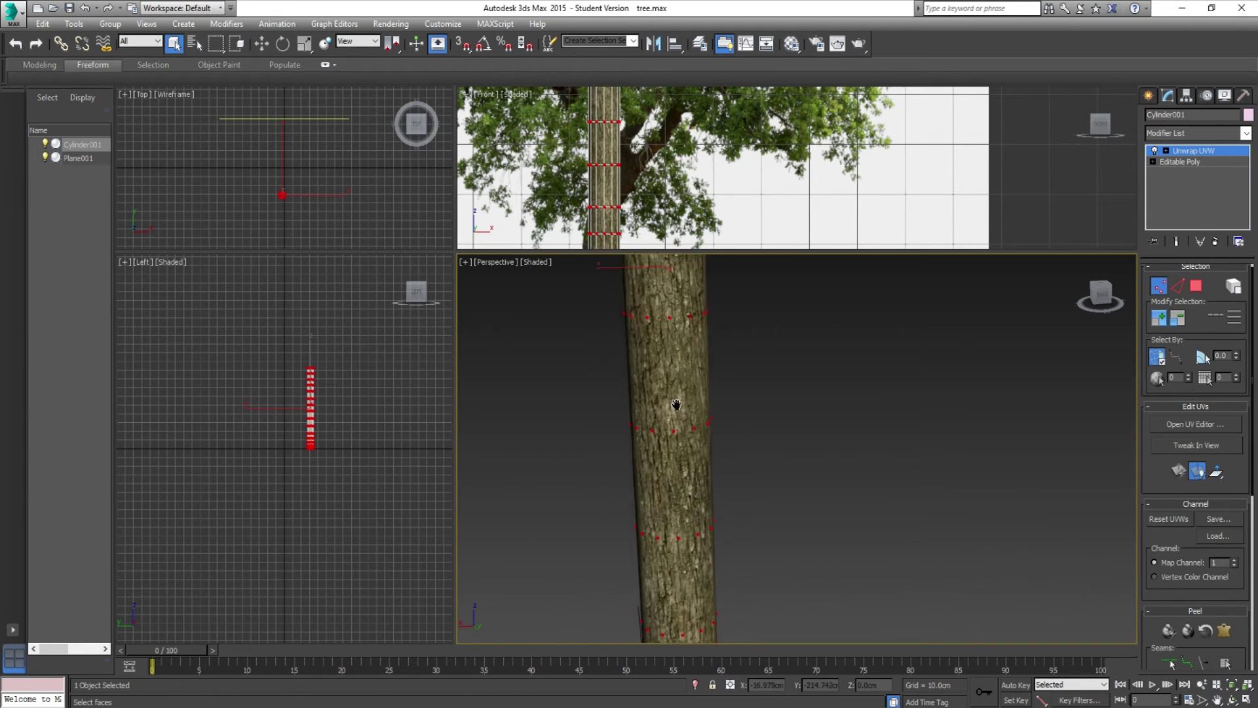
pyautogui.scroll(-2, 677, 404)
pyautogui.scroll(5, 733, 444)
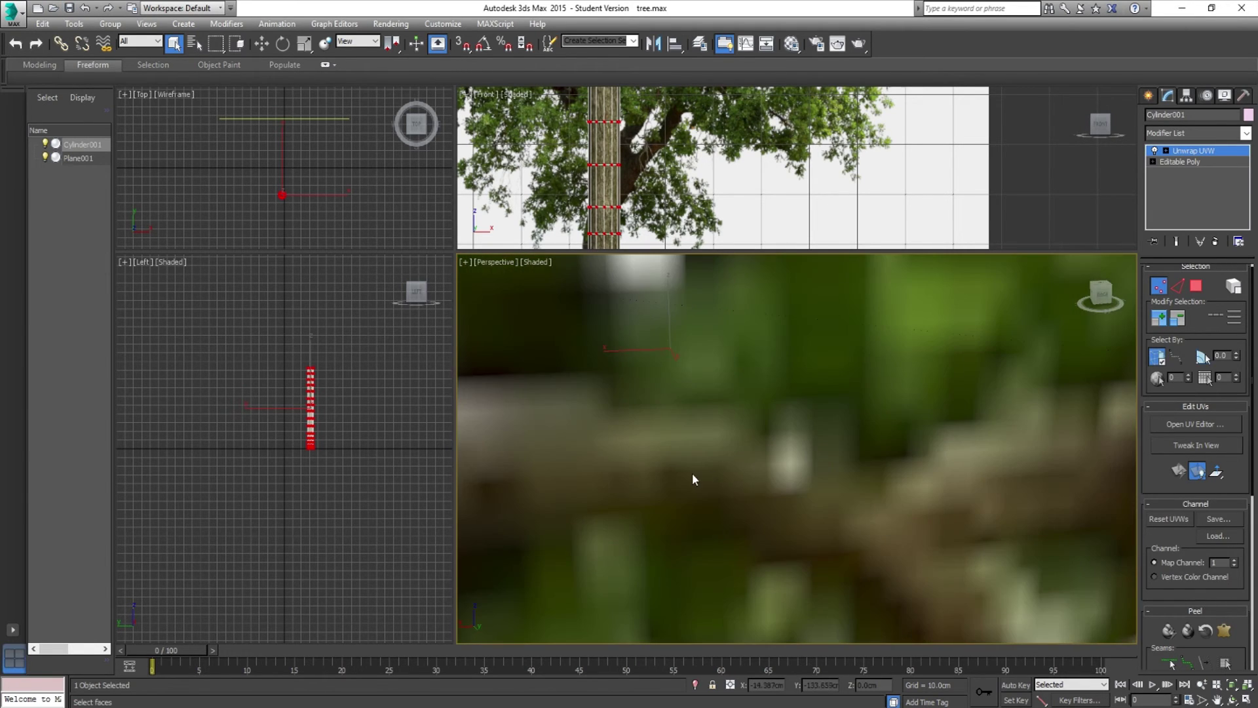
pyautogui.moveTo(689, 479); pyautogui.dragTo(822, 494)
pyautogui.click(823, 494)
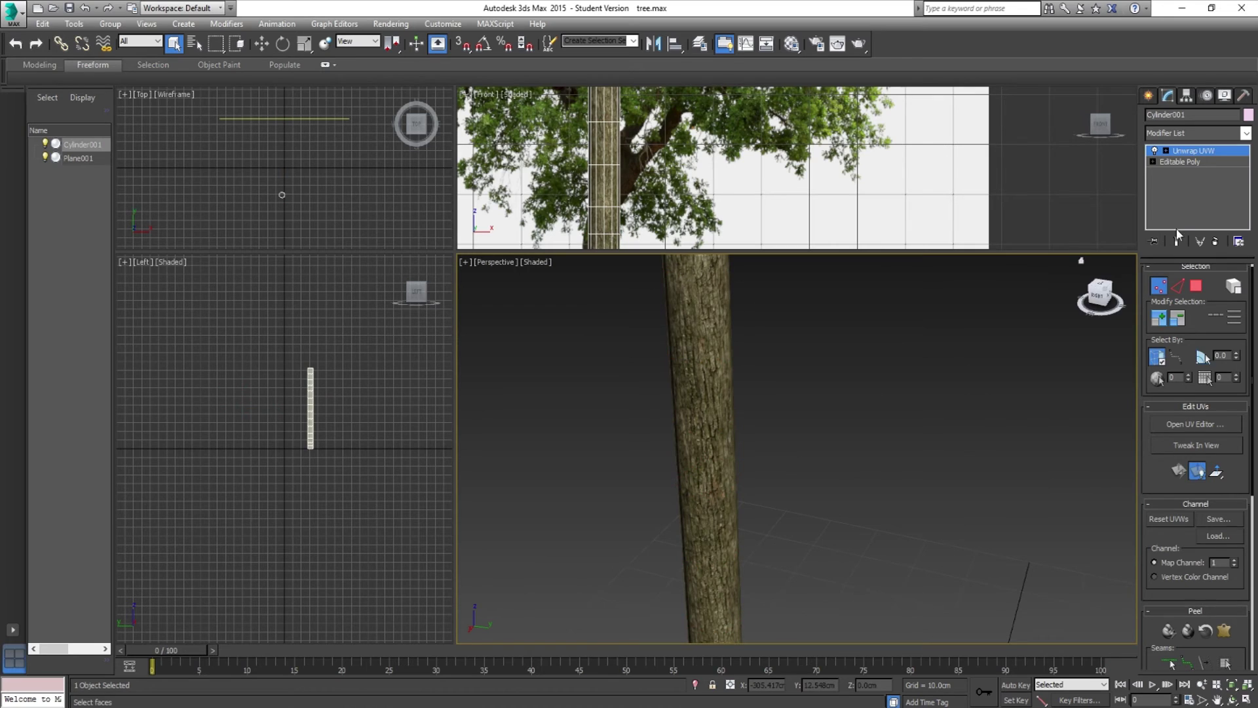
pyautogui.scroll(-3, 828, 387)
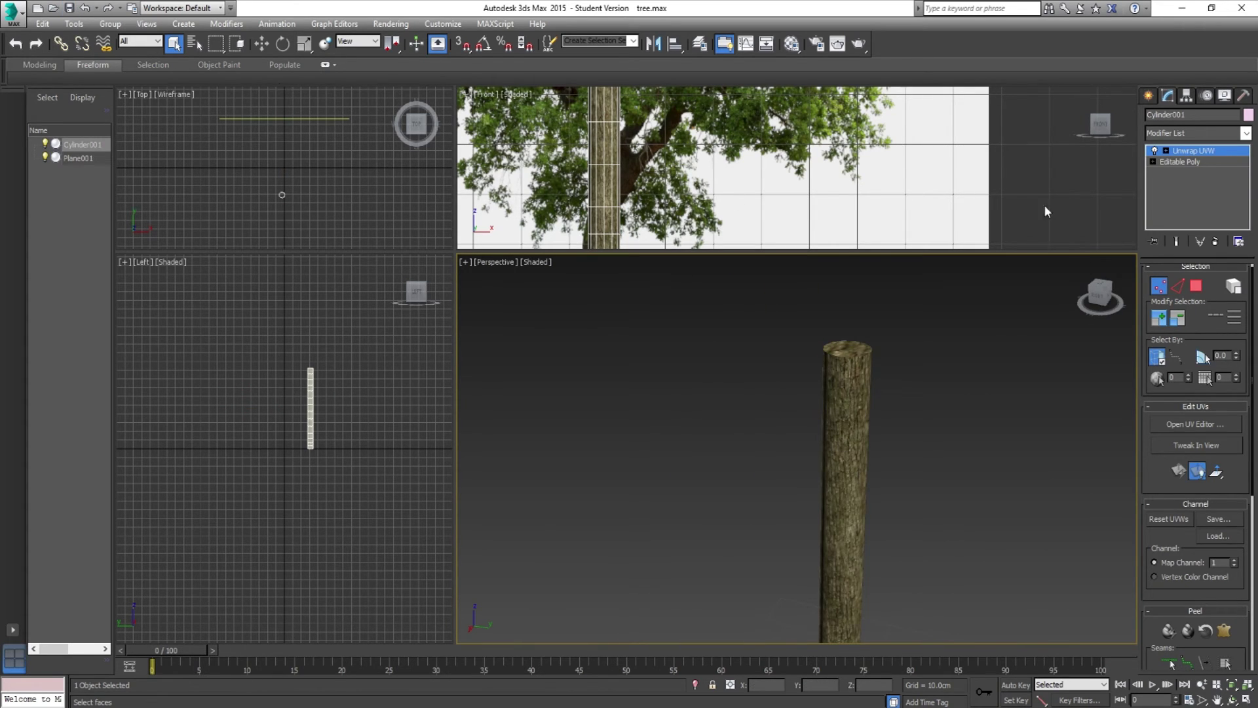
pyautogui.rightClick(1190, 158)
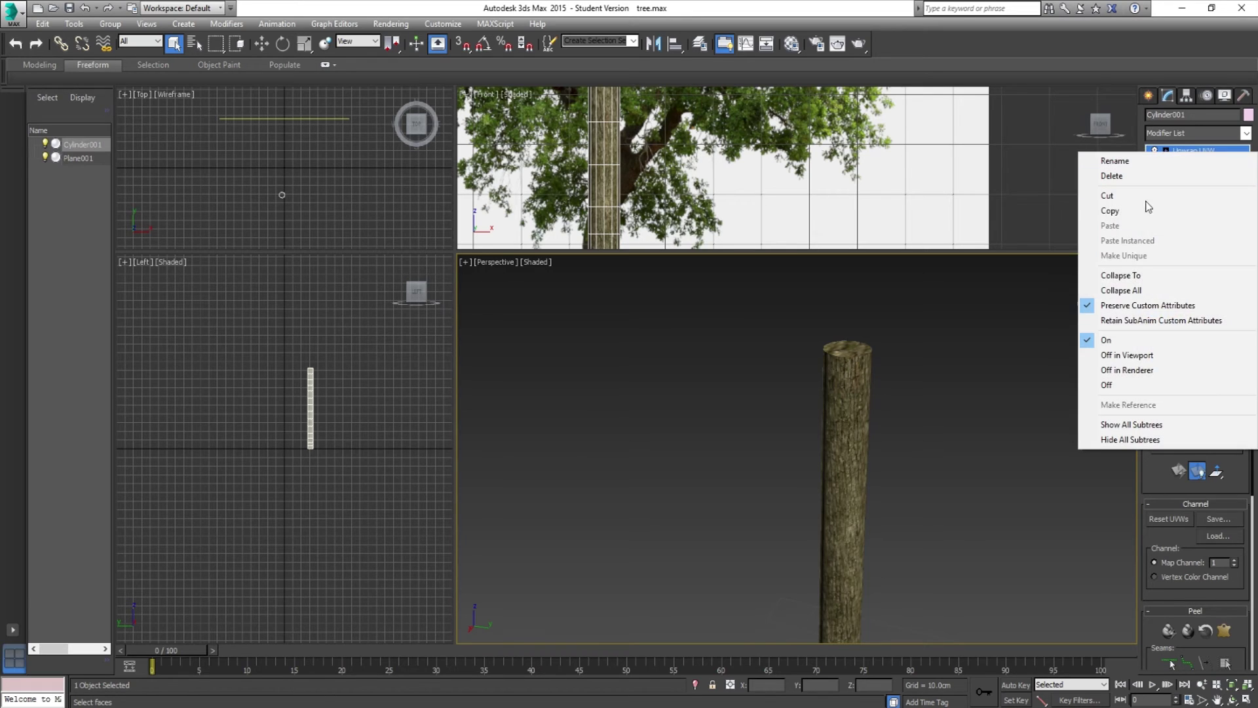
pyautogui.click(1146, 291)
pyautogui.click(681, 403)
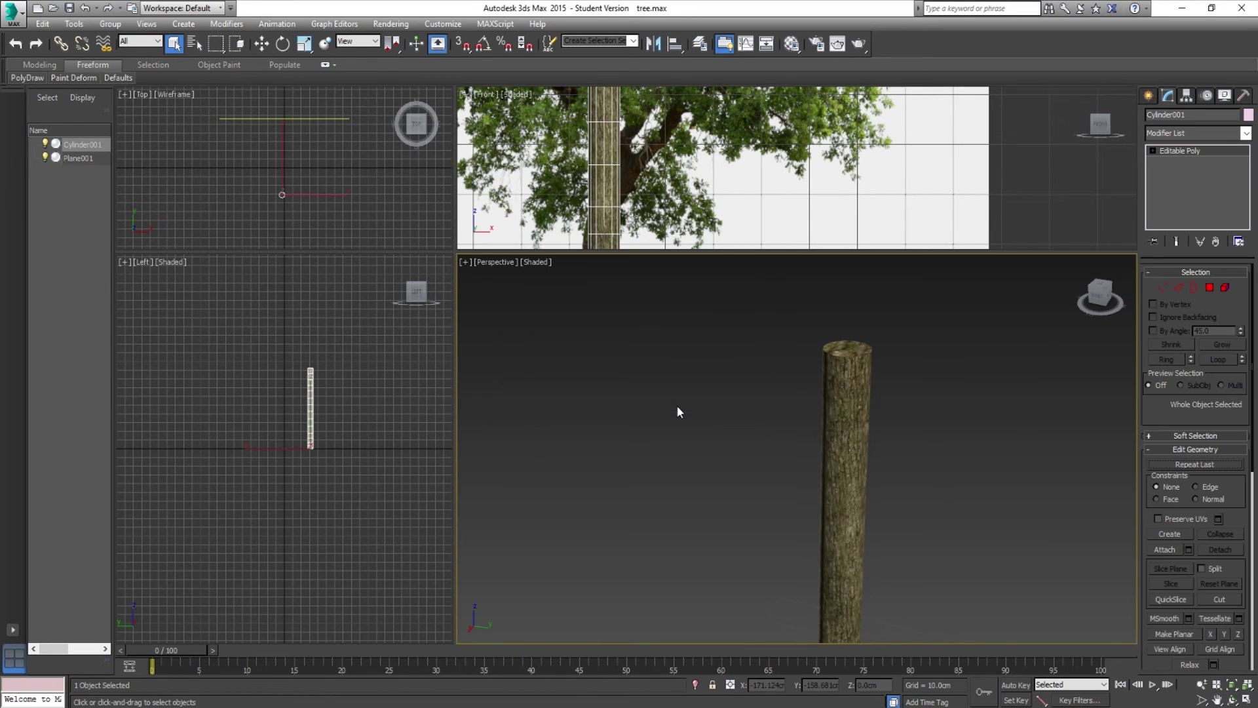
# In vertex mode, uniformly scale the trunk's top ring of 12 vertices down to a narrow tip
pyautogui.click(1160, 288)
pyautogui.scroll(5, 338, 372)
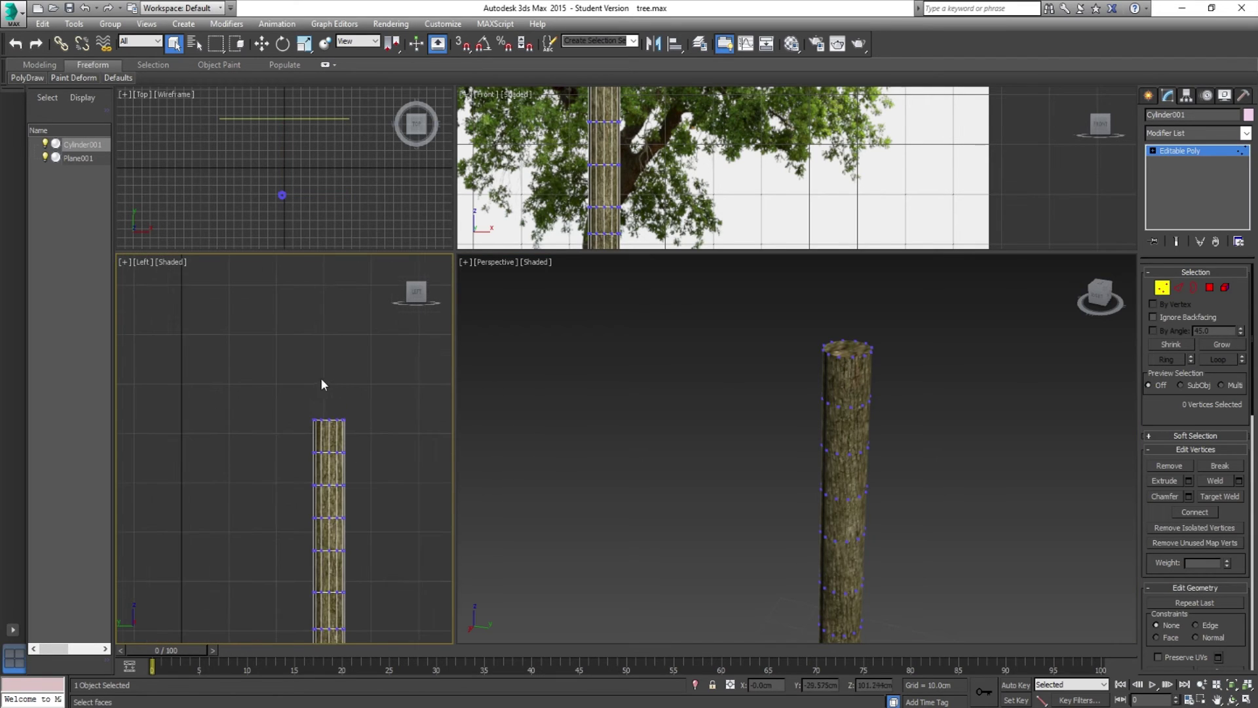
pyautogui.press('r')
pyautogui.moveTo(344, 407); pyautogui.dragTo(438, 643)
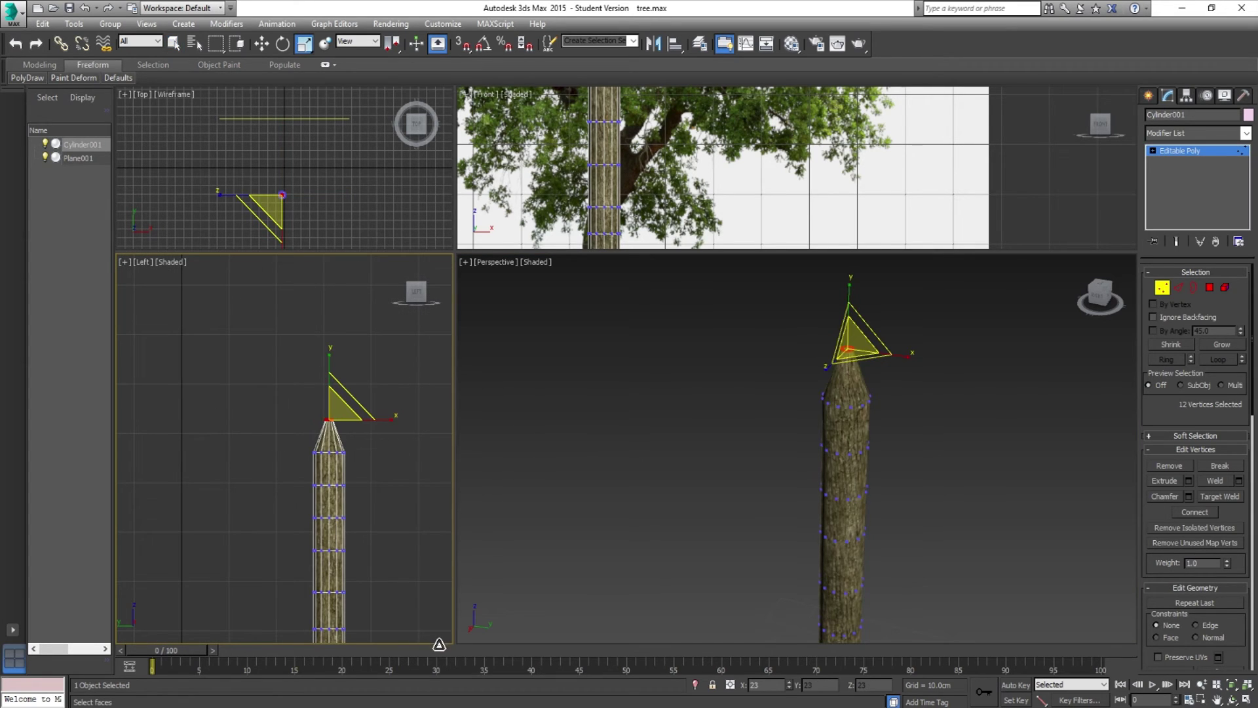
pyautogui.scroll(8, 326, 402)
pyautogui.moveTo(332, 390); pyautogui.dragTo(362, 454)
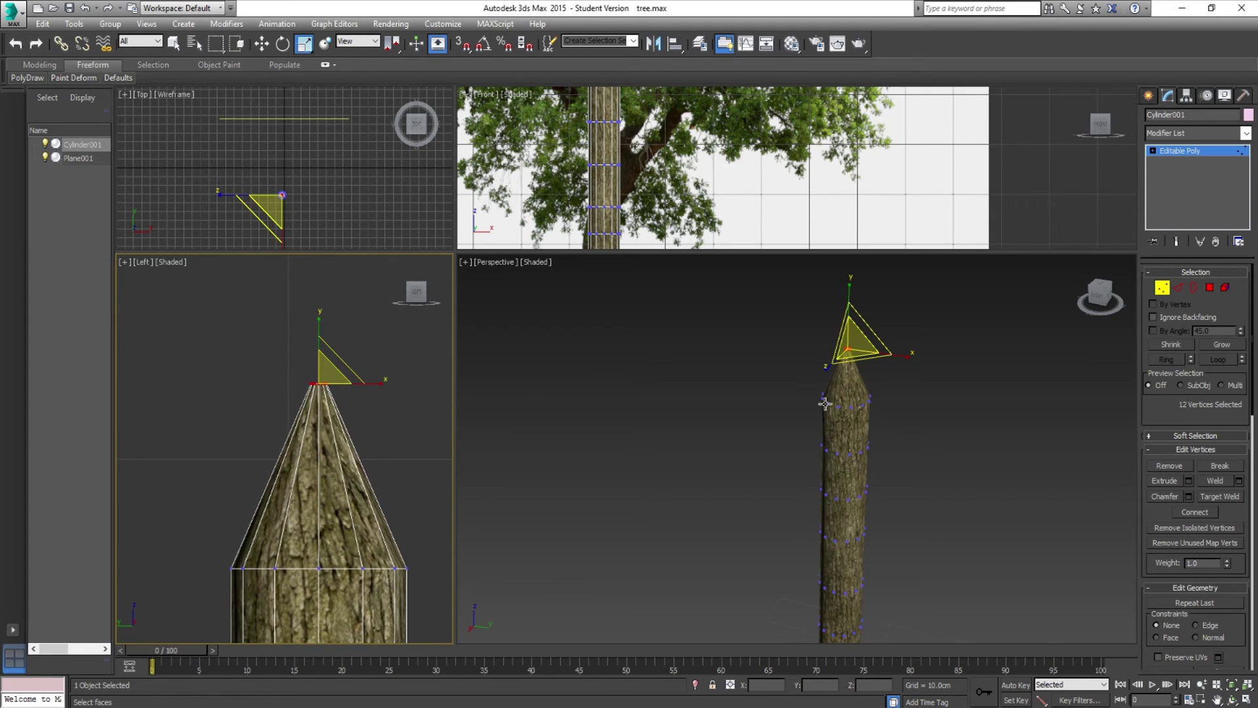
# Weld the 12 vertices at the trunk's tip into one point with a weld threshold of 7.457 cm, and deselect
pyautogui.click(881, 375)
pyautogui.scroll(-3, 854, 406)
pyautogui.moveTo(820, 386)
pyautogui.mouseDown()
pyautogui.moveTo(858, 427)
pyautogui.moveTo(833, 404)
pyautogui.mouseUp()
pyautogui.press('z')
pyautogui.scroll(-6, 827, 486)
pyautogui.moveTo(827, 486); pyautogui.dragTo(794, 408)
pyautogui.scroll(2, 794, 409)
pyautogui.moveTo(806, 331); pyautogui.dragTo(818, 355)
pyautogui.moveTo(819, 355); pyautogui.dragTo(723, 333)
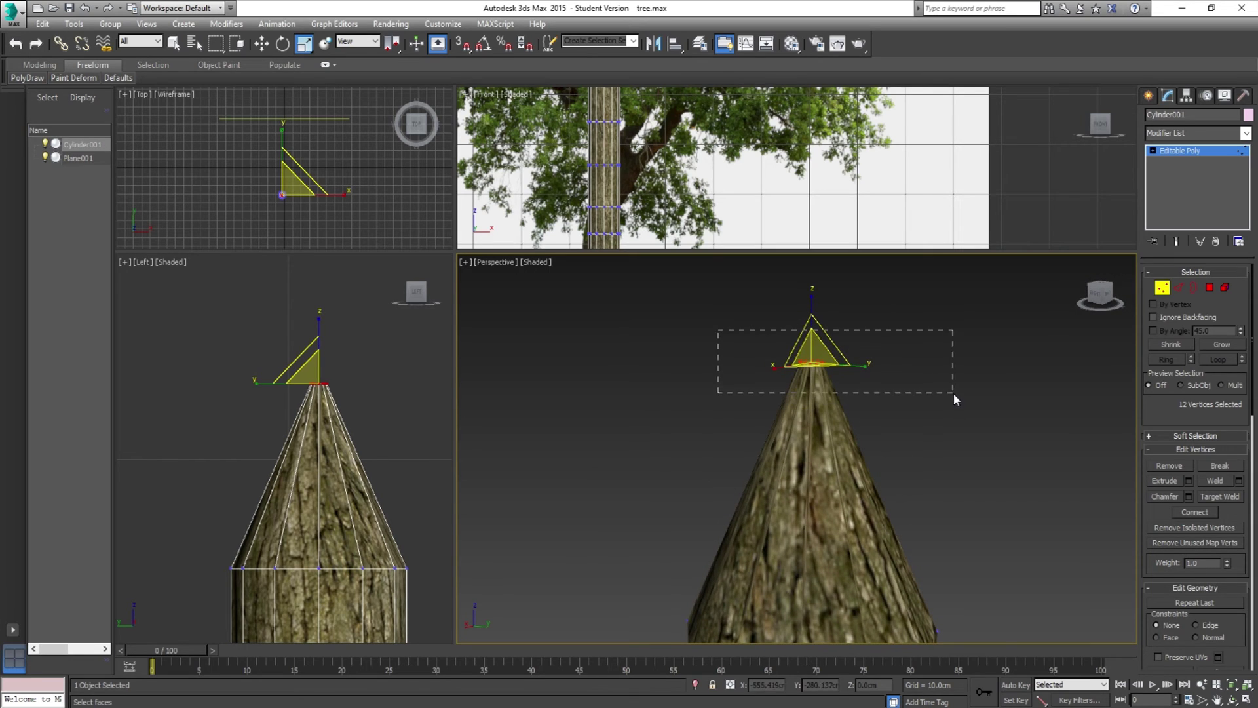
pyautogui.click(1239, 484)
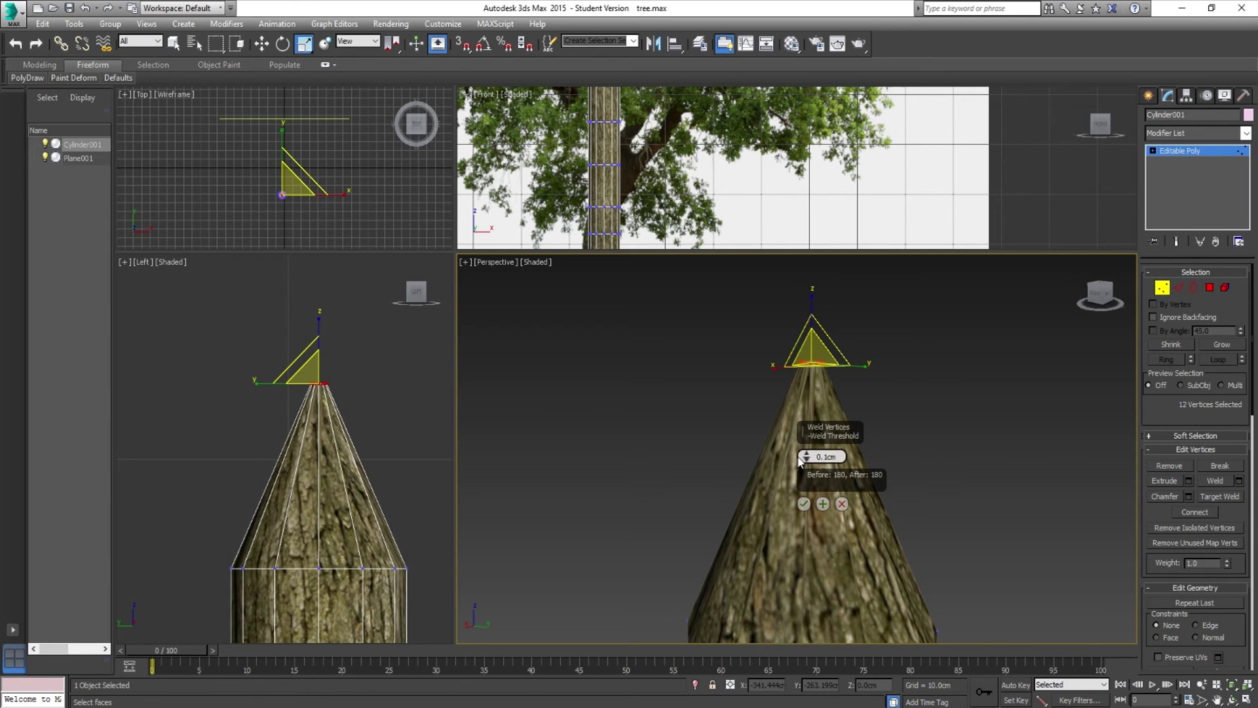
pyautogui.moveTo(805, 458); pyautogui.dragTo(816, 422)
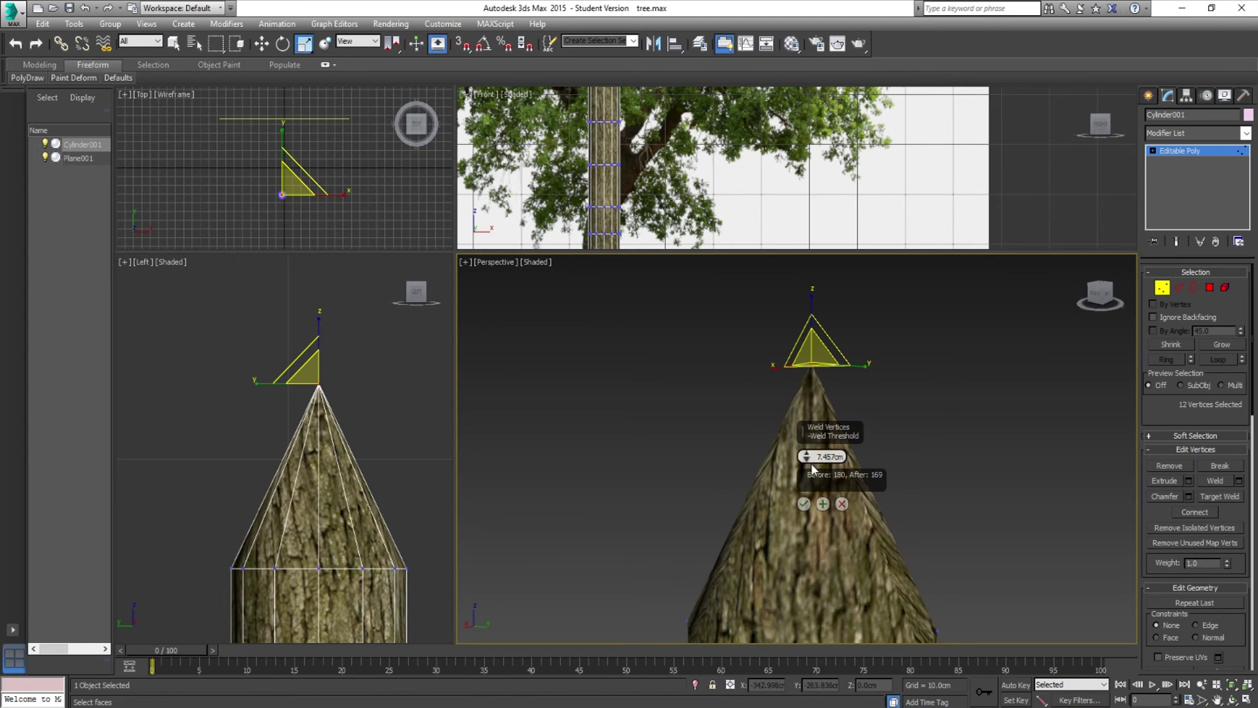
pyautogui.click(804, 503)
pyautogui.click(926, 485)
# Select the 12-vertex ring directly below the trunk's tip and scale it uniformly down to 40 percent
pyautogui.moveTo(834, 485); pyautogui.dragTo(831, 440)
pyautogui.scroll(-2, 831, 440)
pyautogui.moveTo(795, 488); pyautogui.dragTo(862, 481)
pyautogui.moveTo(818, 444)
pyautogui.mouseDown()
pyautogui.moveTo(772, 432)
pyautogui.moveTo(828, 440)
pyautogui.mouseUp()
pyautogui.scroll(-3, 800, 477)
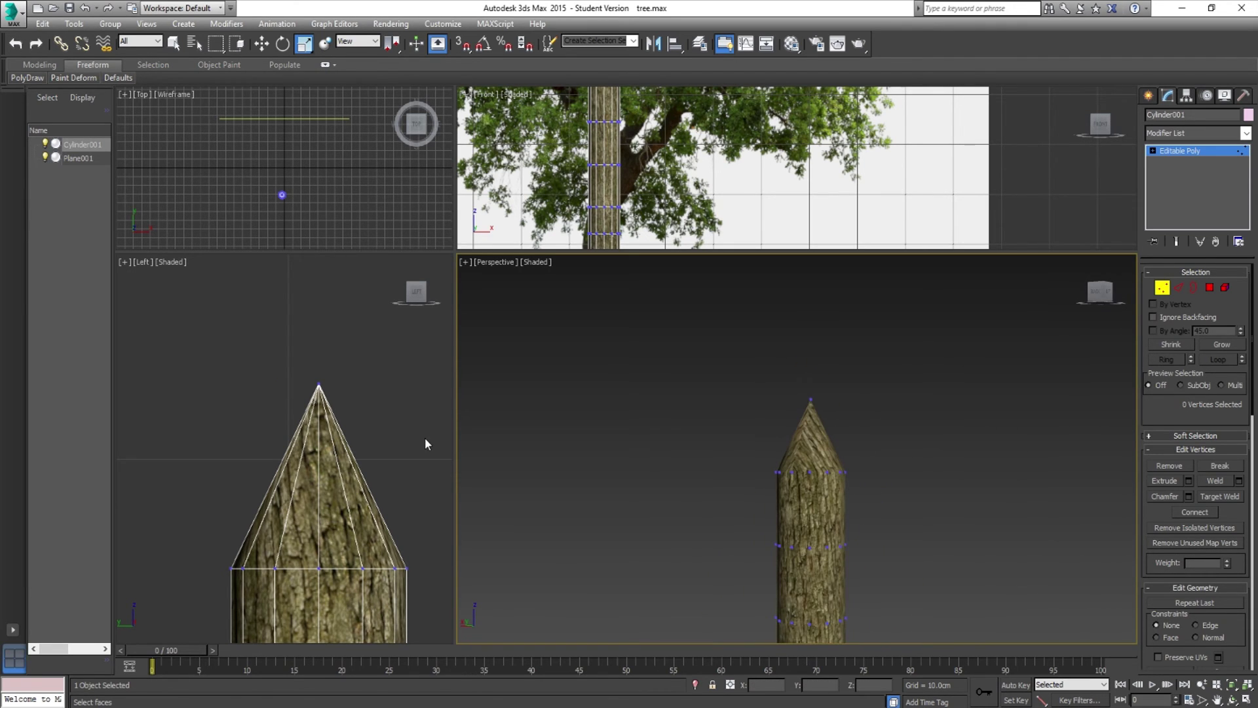
pyautogui.scroll(-4, 426, 443)
pyautogui.moveTo(225, 430); pyautogui.dragTo(367, 506)
pyautogui.scroll(3, 367, 506)
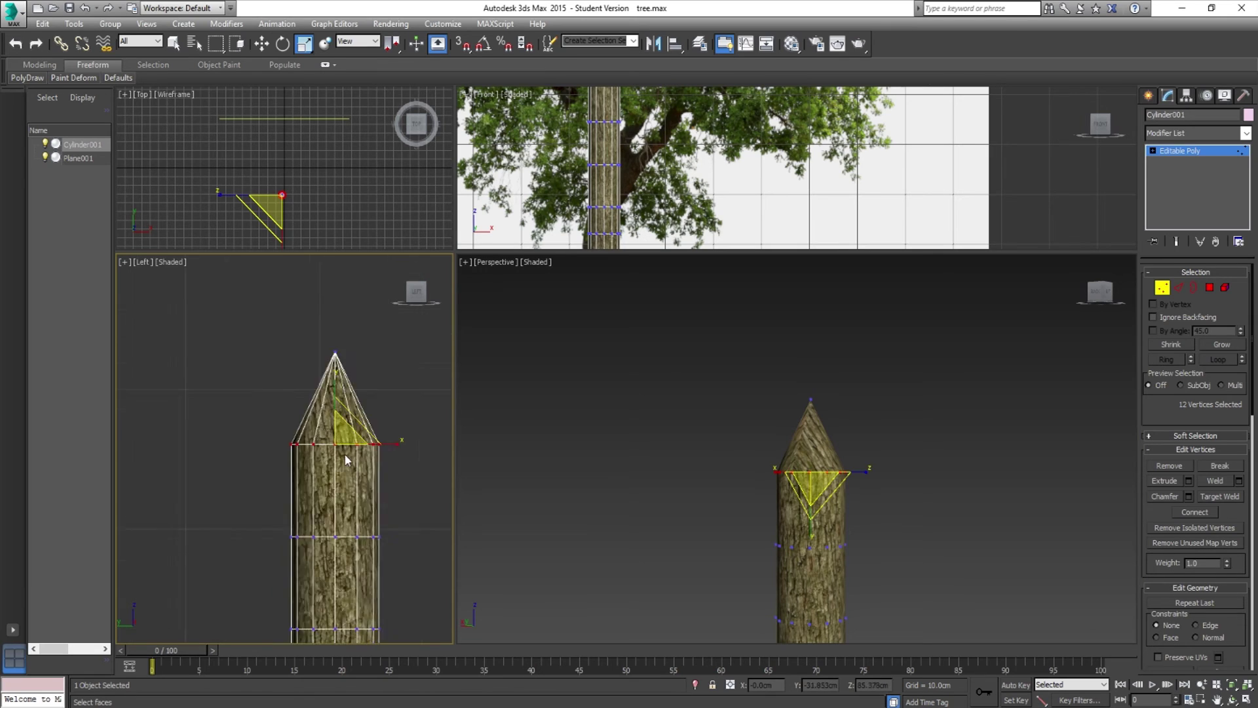
pyautogui.scroll(2, 345, 457)
pyautogui.scroll(5, 780, 452)
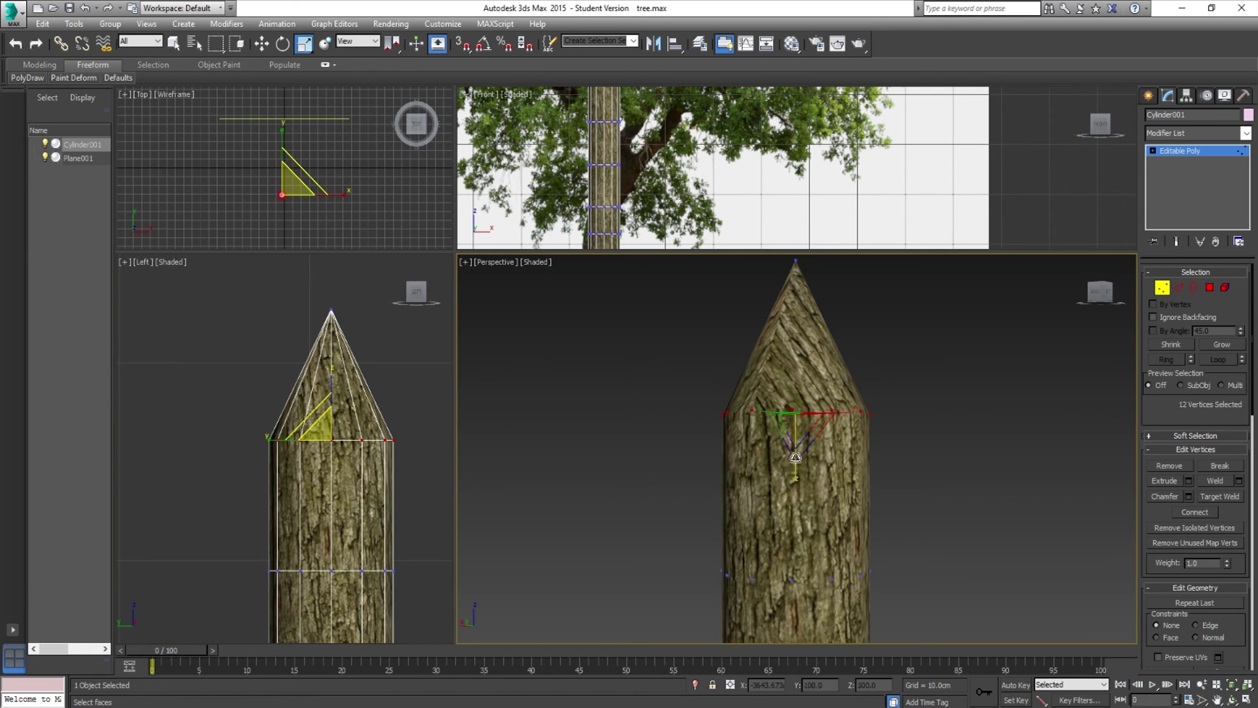
pyautogui.scroll(-4, 606, 241)
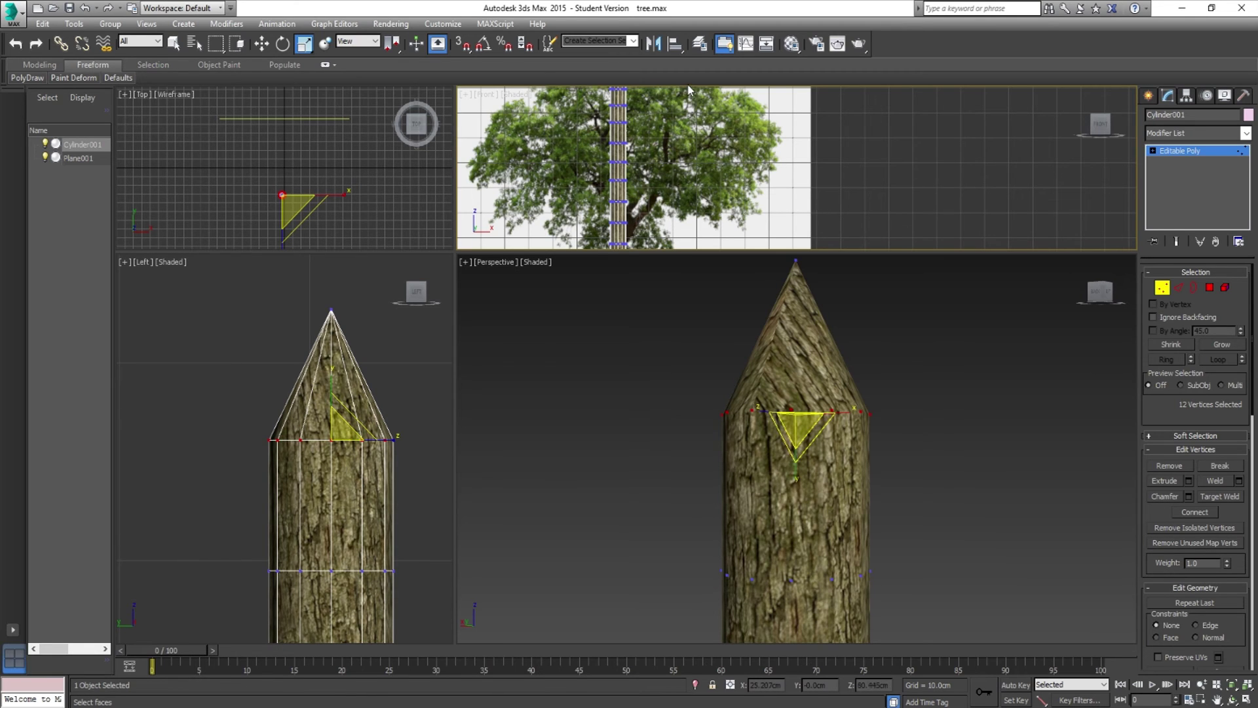
pyautogui.scroll(5, 352, 452)
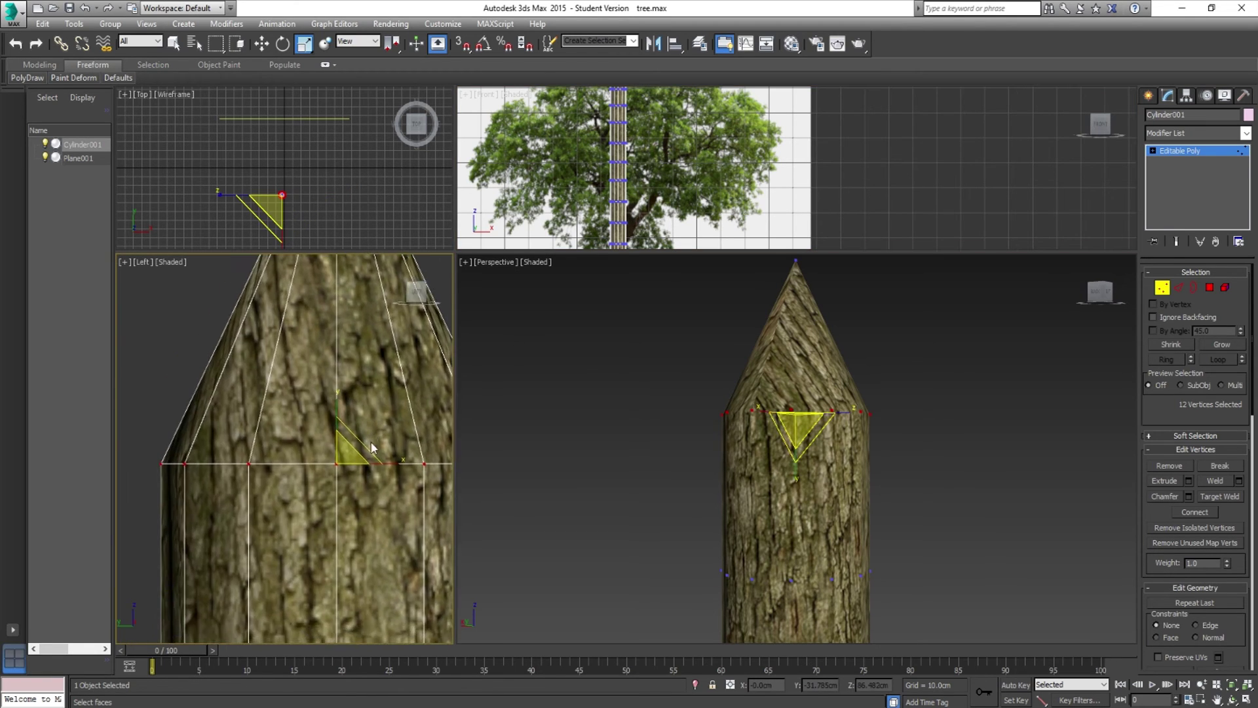
pyautogui.moveTo(352, 452); pyautogui.dragTo(389, 555)
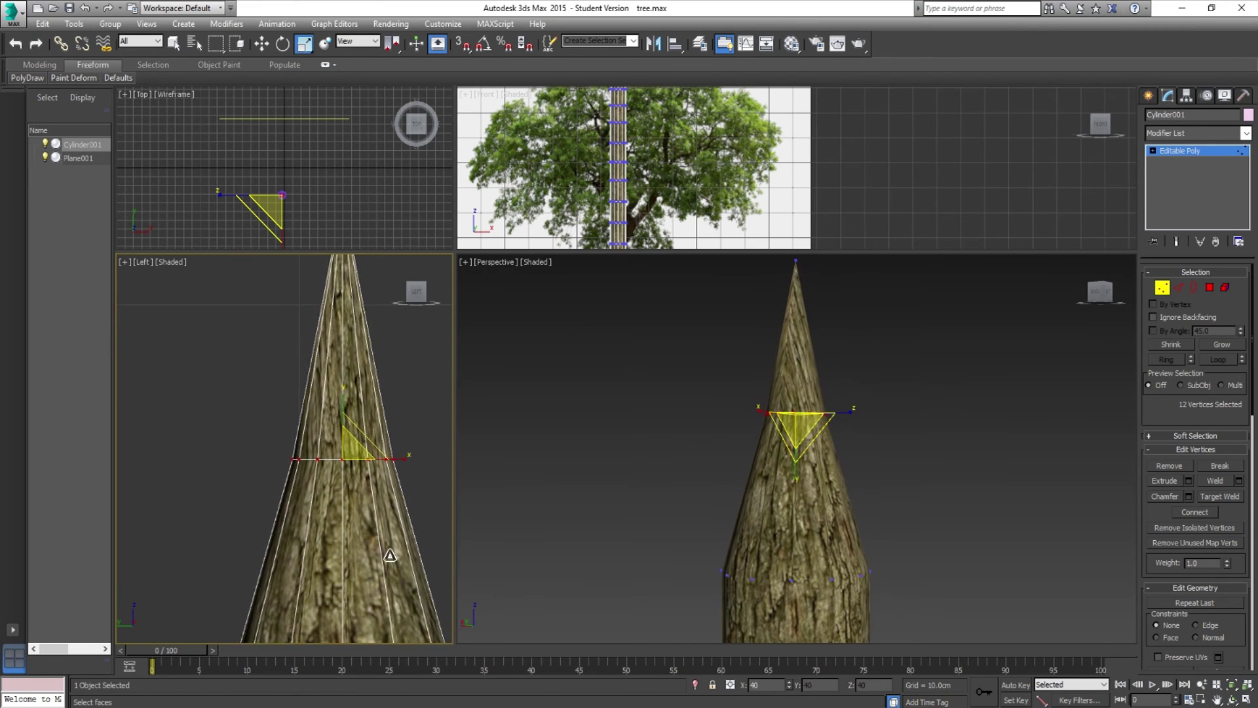
# Compare the tip with the reference tree and uniformly scale the ring directly below it down a little further
pyautogui.scroll(-4, 713, 474)
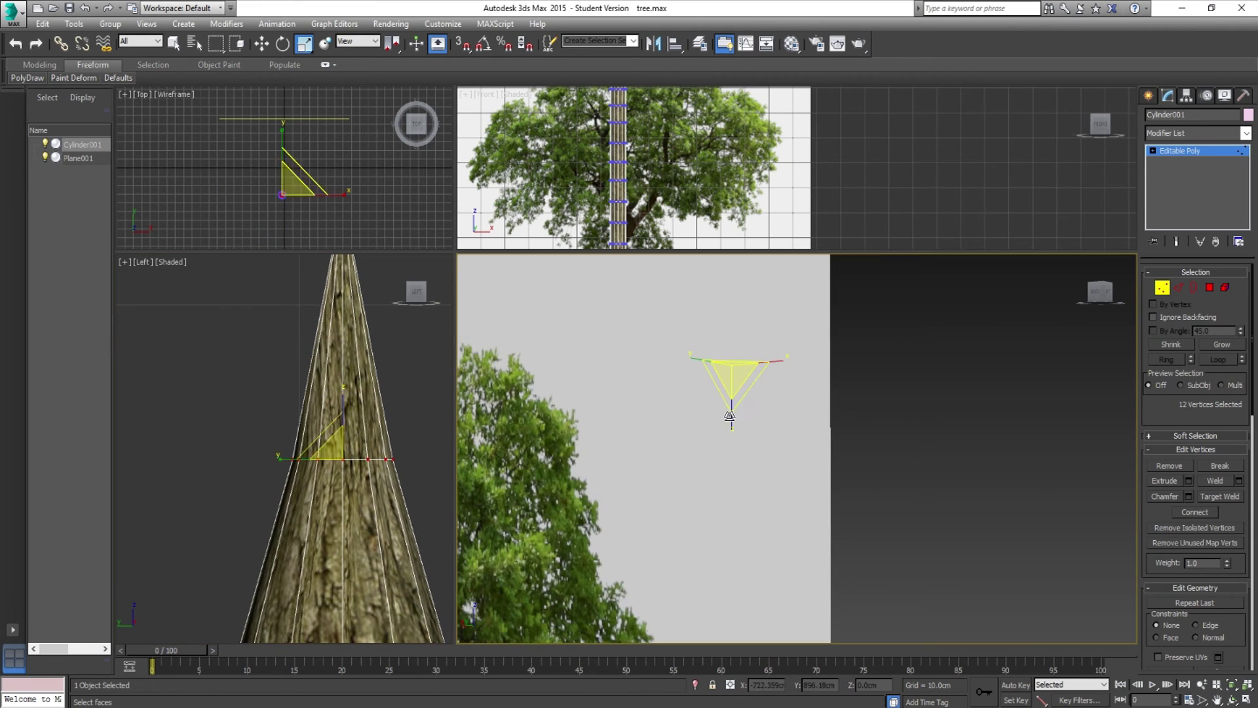
pyautogui.moveTo(788, 417); pyautogui.dragTo(715, 395)
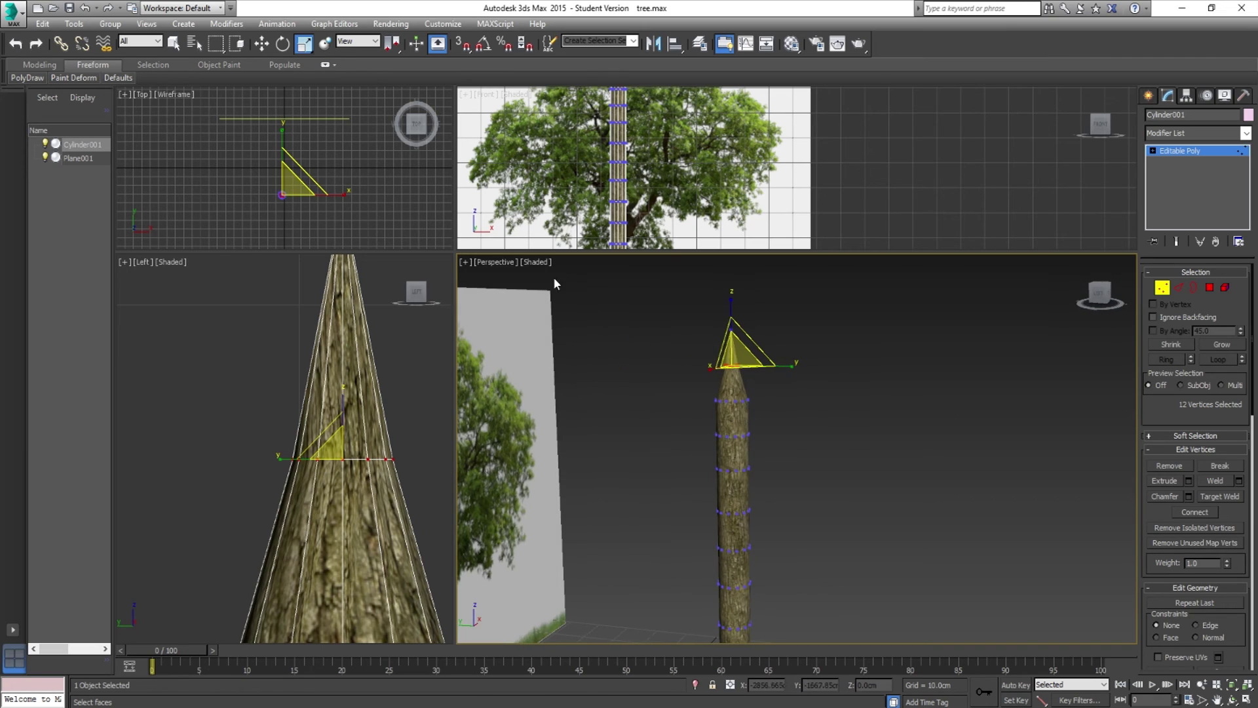
pyautogui.middleClick(630, 179)
pyautogui.scroll(-2, 632, 184)
pyautogui.moveTo(454, 248); pyautogui.dragTo(453, 249)
pyautogui.middleClick(752, 396)
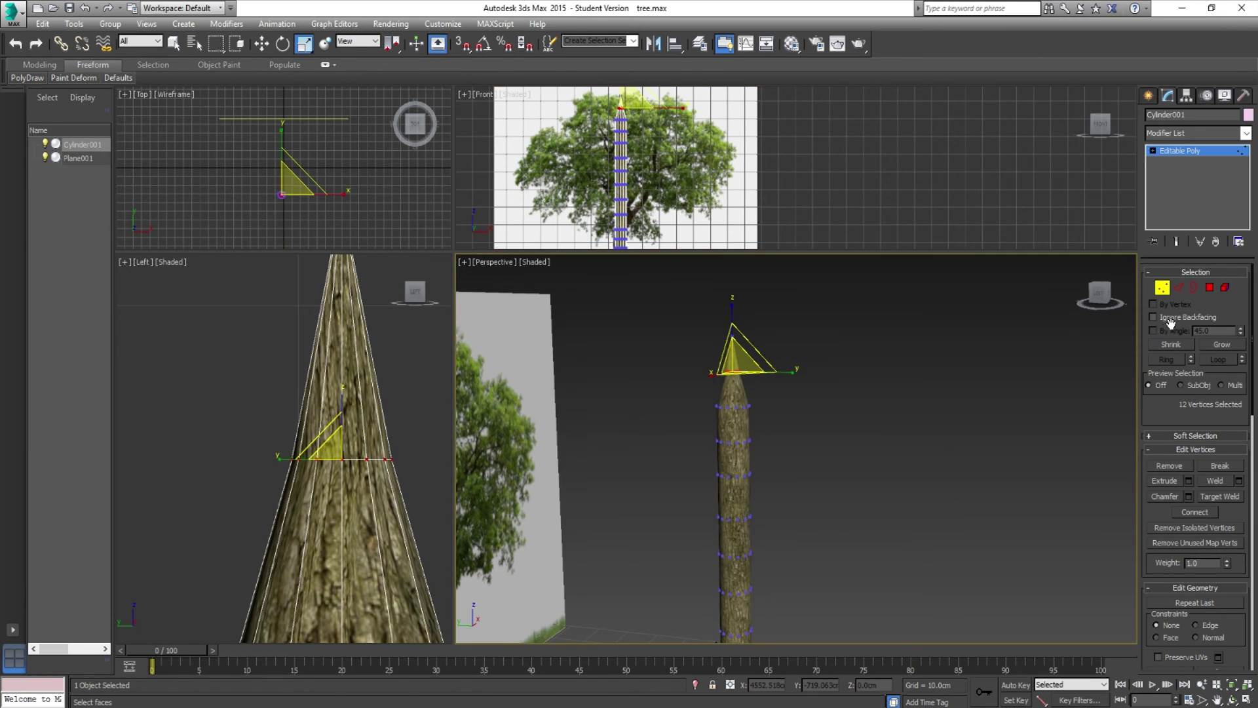
pyautogui.scroll(3, 734, 361)
pyautogui.moveTo(741, 414); pyautogui.dragTo(744, 451)
# Select the second 12-vertex ring below the tip and scale it uniformly down to about 58 percent
pyautogui.moveTo(717, 491); pyautogui.dragTo(694, 379)
pyautogui.moveTo(820, 483); pyautogui.dragTo(819, 483)
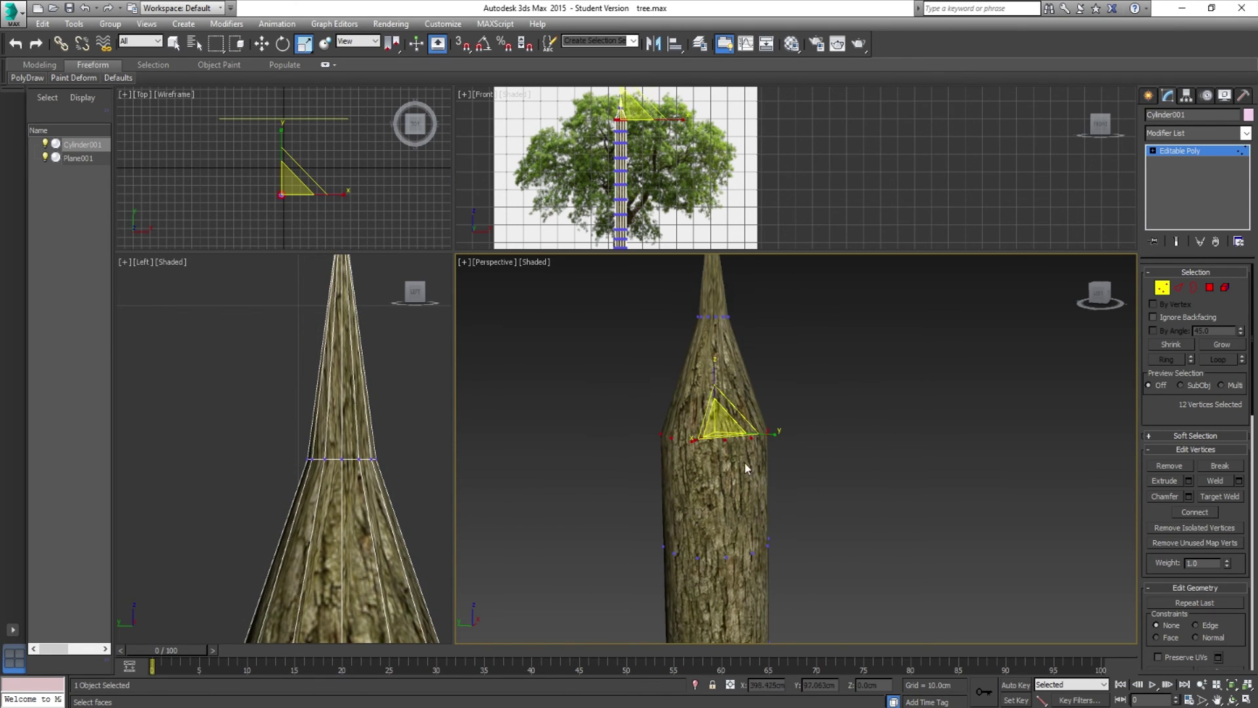
pyautogui.moveTo(722, 424); pyautogui.dragTo(725, 449)
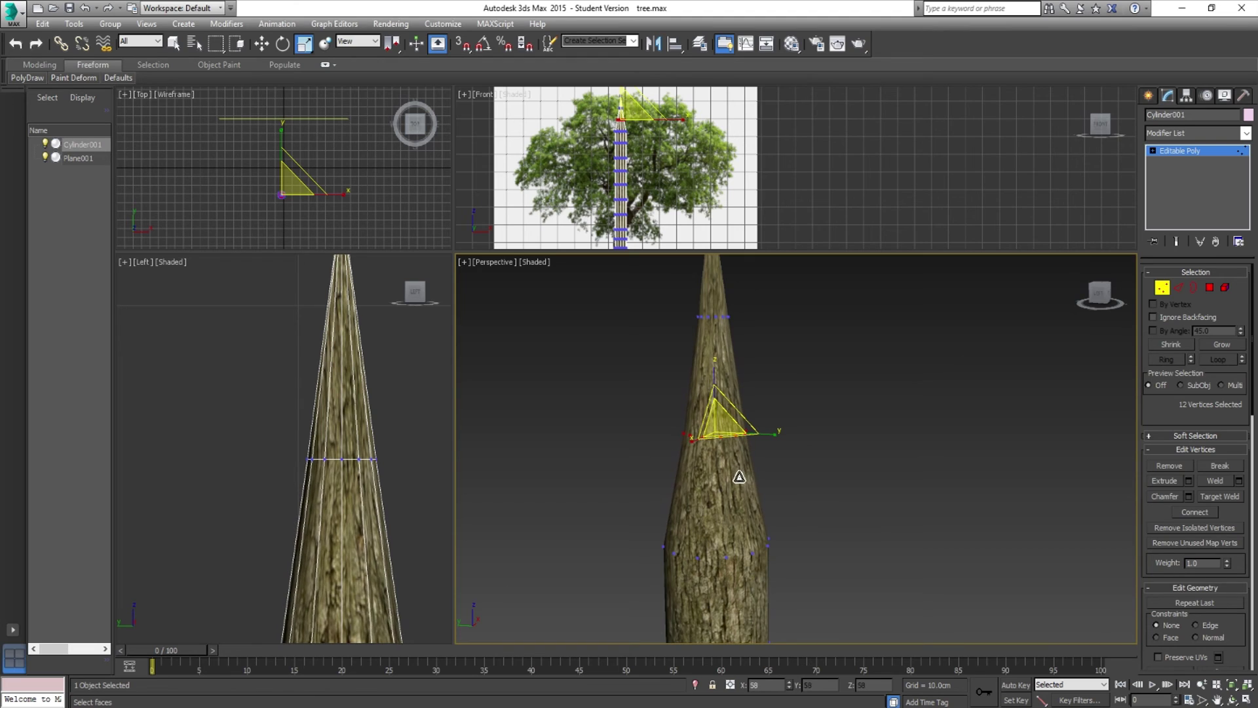
# Select the next two vertex rings down the trunk one after the other and scale each slightly narrower to continue the taper
pyautogui.moveTo(711, 509); pyautogui.dragTo(683, 331)
pyautogui.moveTo(596, 333); pyautogui.dragTo(773, 403)
pyautogui.moveTo(697, 354); pyautogui.dragTo(707, 397)
pyautogui.moveTo(595, 418); pyautogui.dragTo(773, 508)
pyautogui.moveTo(698, 462); pyautogui.dragTo(709, 488)
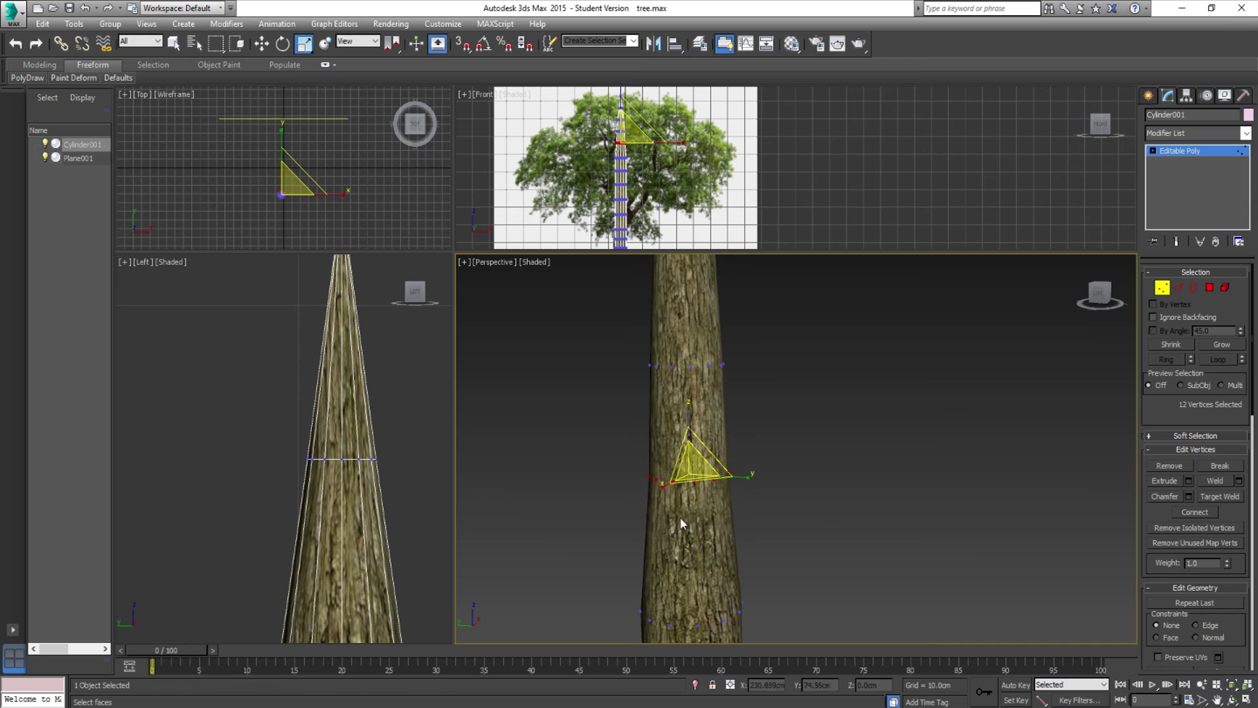
# Select five vertex rings (60 vertices) on the upper trunk and scale them narrower, undoing the first scaling attempt
pyautogui.scroll(-6, 658, 389)
pyautogui.moveTo(721, 503); pyautogui.dragTo(733, 522)
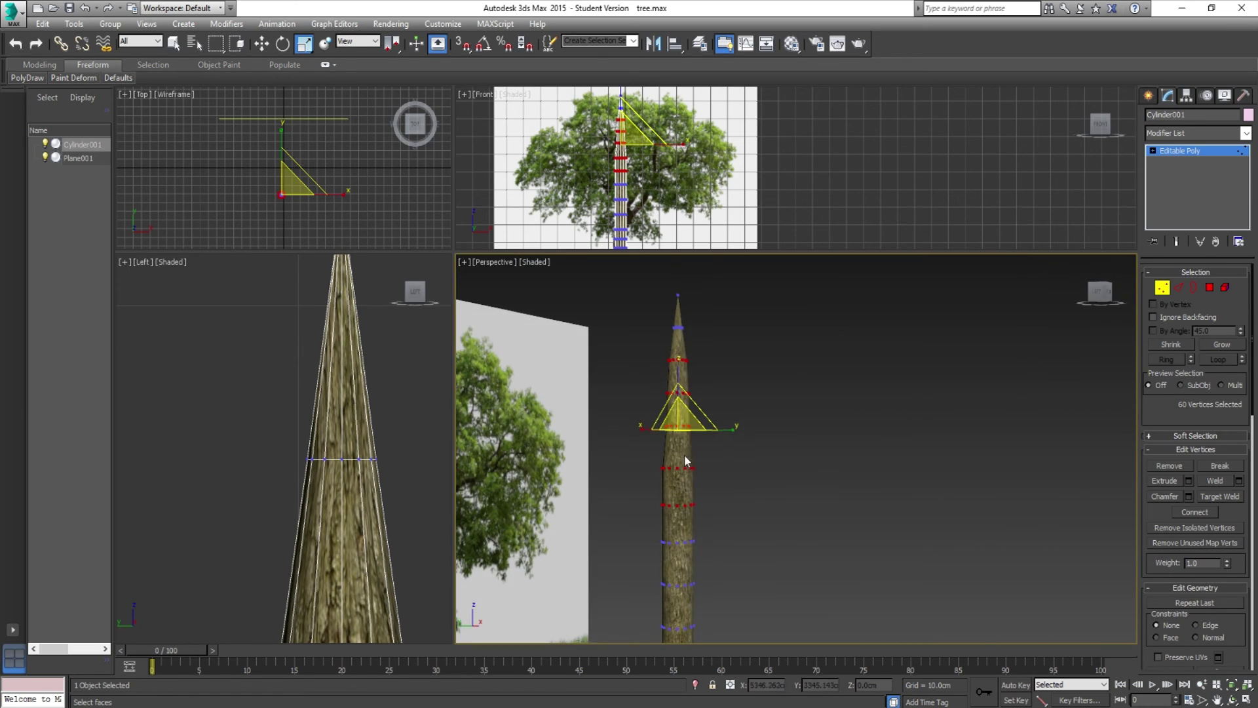
pyautogui.moveTo(678, 417)
pyautogui.mouseDown()
pyautogui.moveTo(682, 458)
pyautogui.moveTo(694, 440)
pyautogui.moveTo(681, 424)
pyautogui.mouseUp()
pyautogui.hotkey('ctrl', 'z')
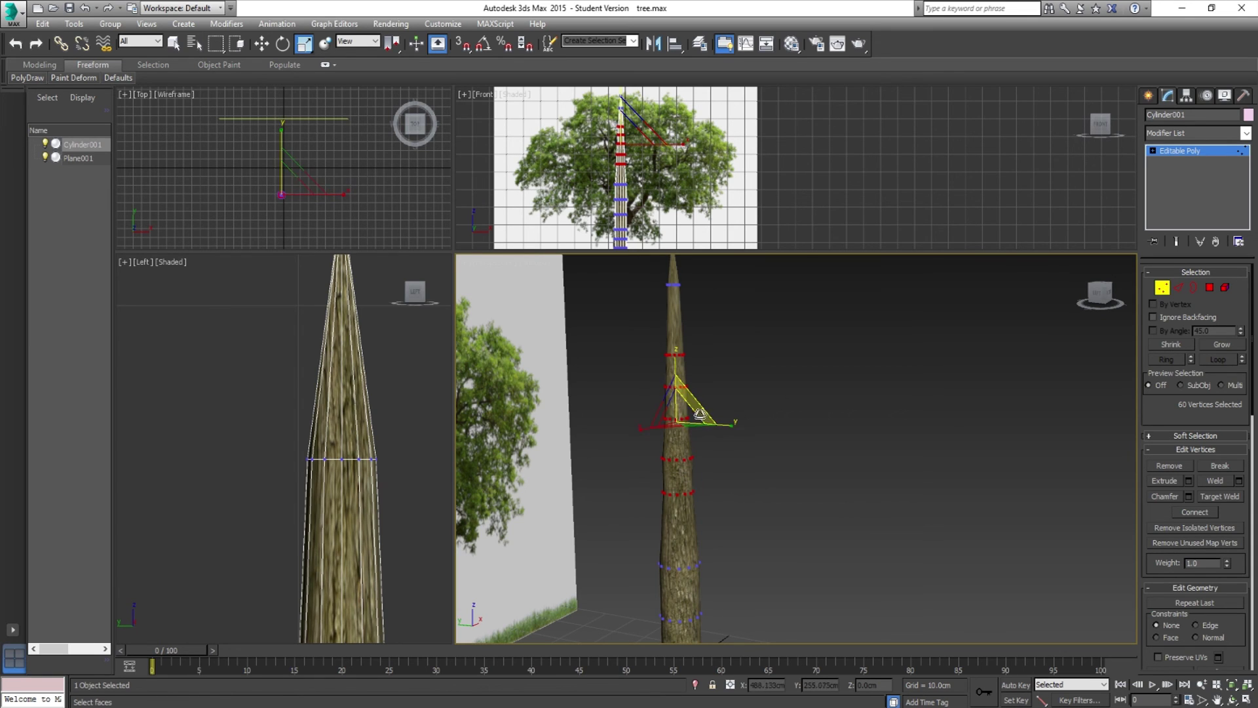
pyautogui.moveTo(696, 419); pyautogui.dragTo(663, 383)
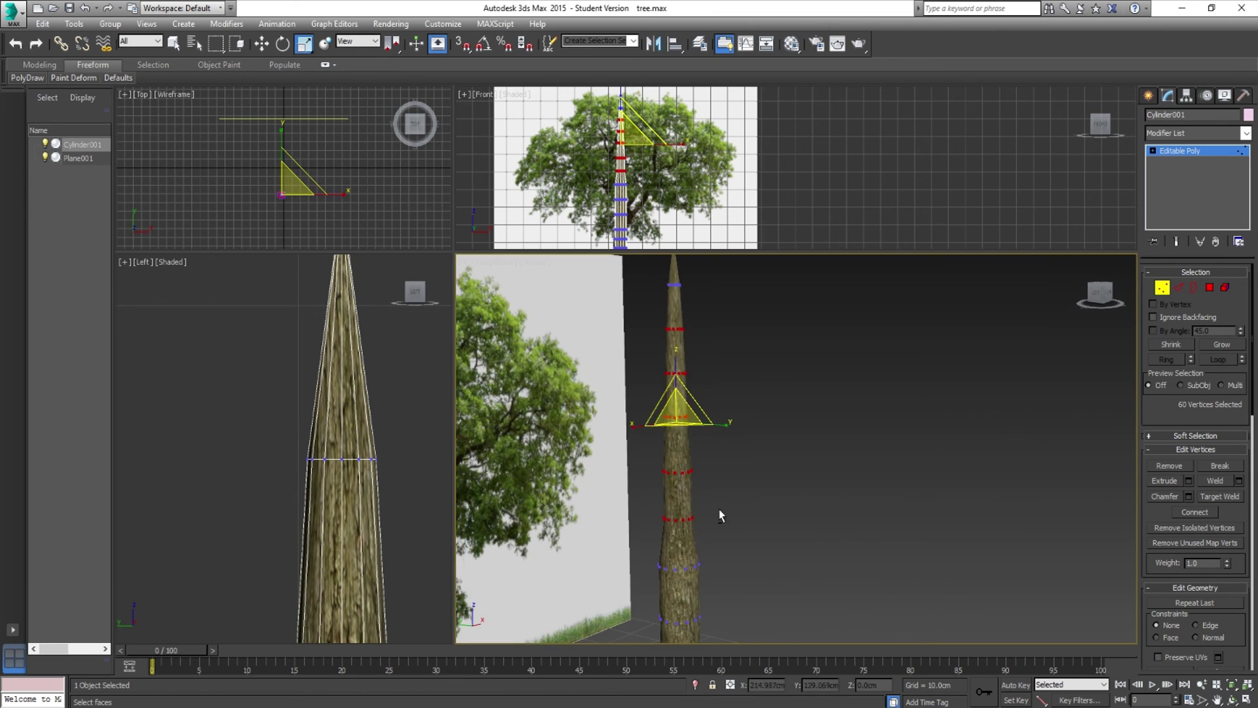
# Scale further groups of vertex rings along the trunk to smooth the taper from base to tip, and deselect
pyautogui.moveTo(602, 496); pyautogui.dragTo(601, 495)
pyautogui.moveTo(704, 365); pyautogui.dragTo(700, 454)
pyautogui.moveTo(697, 520)
pyautogui.mouseDown()
pyautogui.moveTo(699, 441)
pyautogui.moveTo(745, 515)
pyautogui.moveTo(708, 506)
pyautogui.moveTo(705, 517)
pyautogui.moveTo(697, 498)
pyautogui.mouseUp()
pyautogui.moveTo(697, 497); pyautogui.dragTo(736, 450)
pyautogui.moveTo(728, 452); pyautogui.dragTo(778, 526)
pyautogui.moveTo(728, 486)
pyautogui.mouseDown()
pyautogui.moveTo(709, 518)
pyautogui.moveTo(721, 502)
pyautogui.mouseUp()
pyautogui.click(786, 479)
# Leave vertex mode and review the whole tapered trunk against the reference tree image
pyautogui.scroll(-3, 809, 432)
pyautogui.moveTo(808, 432); pyautogui.dragTo(839, 438)
pyautogui.click(1161, 288)
pyautogui.scroll(3, 807, 413)
pyautogui.moveTo(779, 387); pyautogui.dragTo(844, 542)
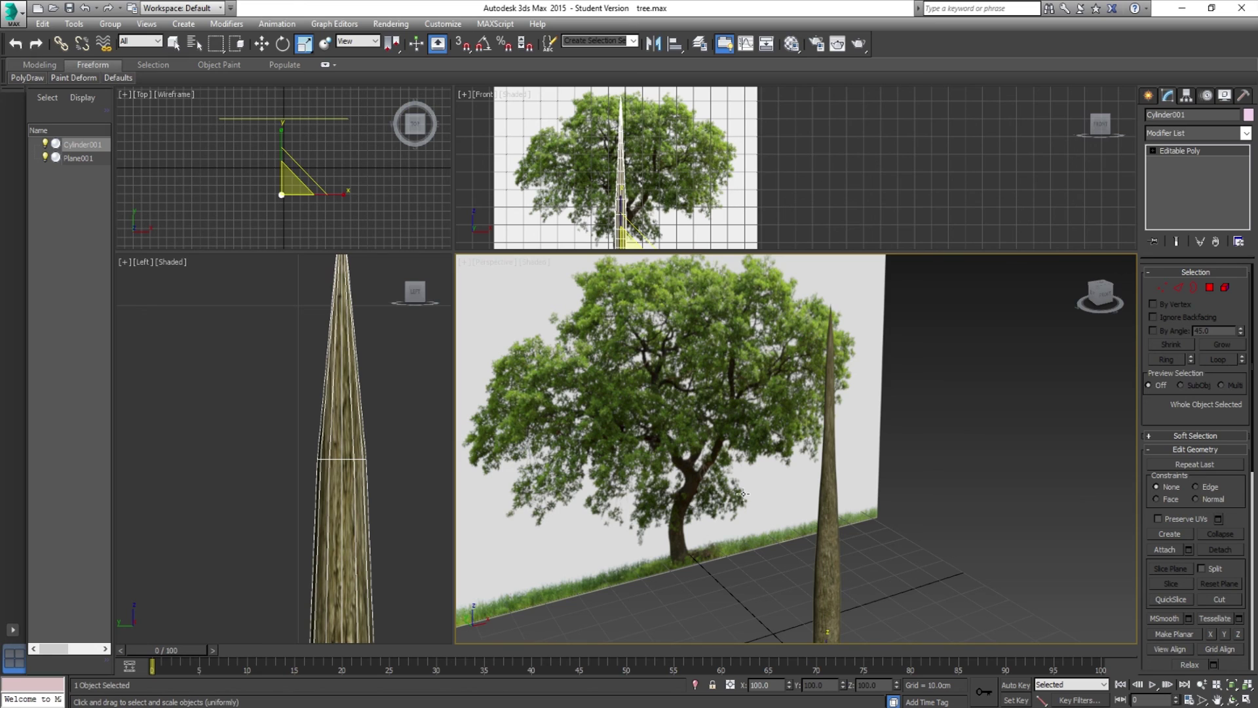
pyautogui.moveTo(743, 493); pyautogui.dragTo(803, 461)
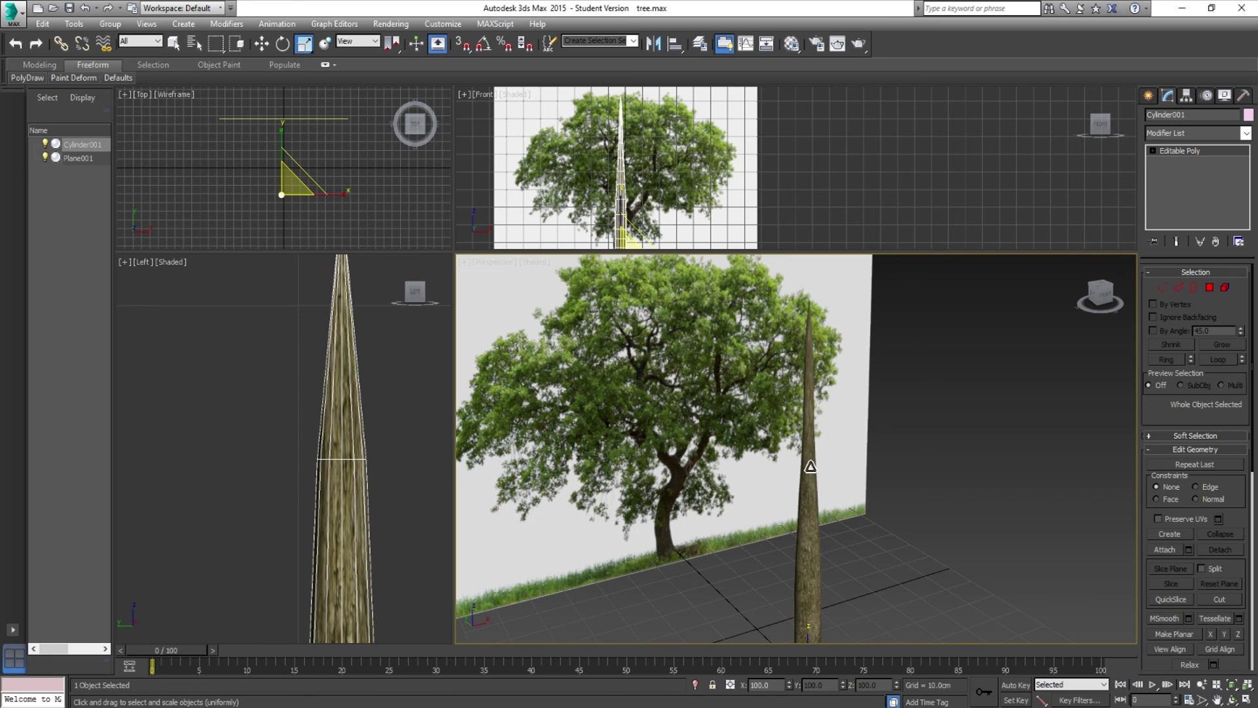